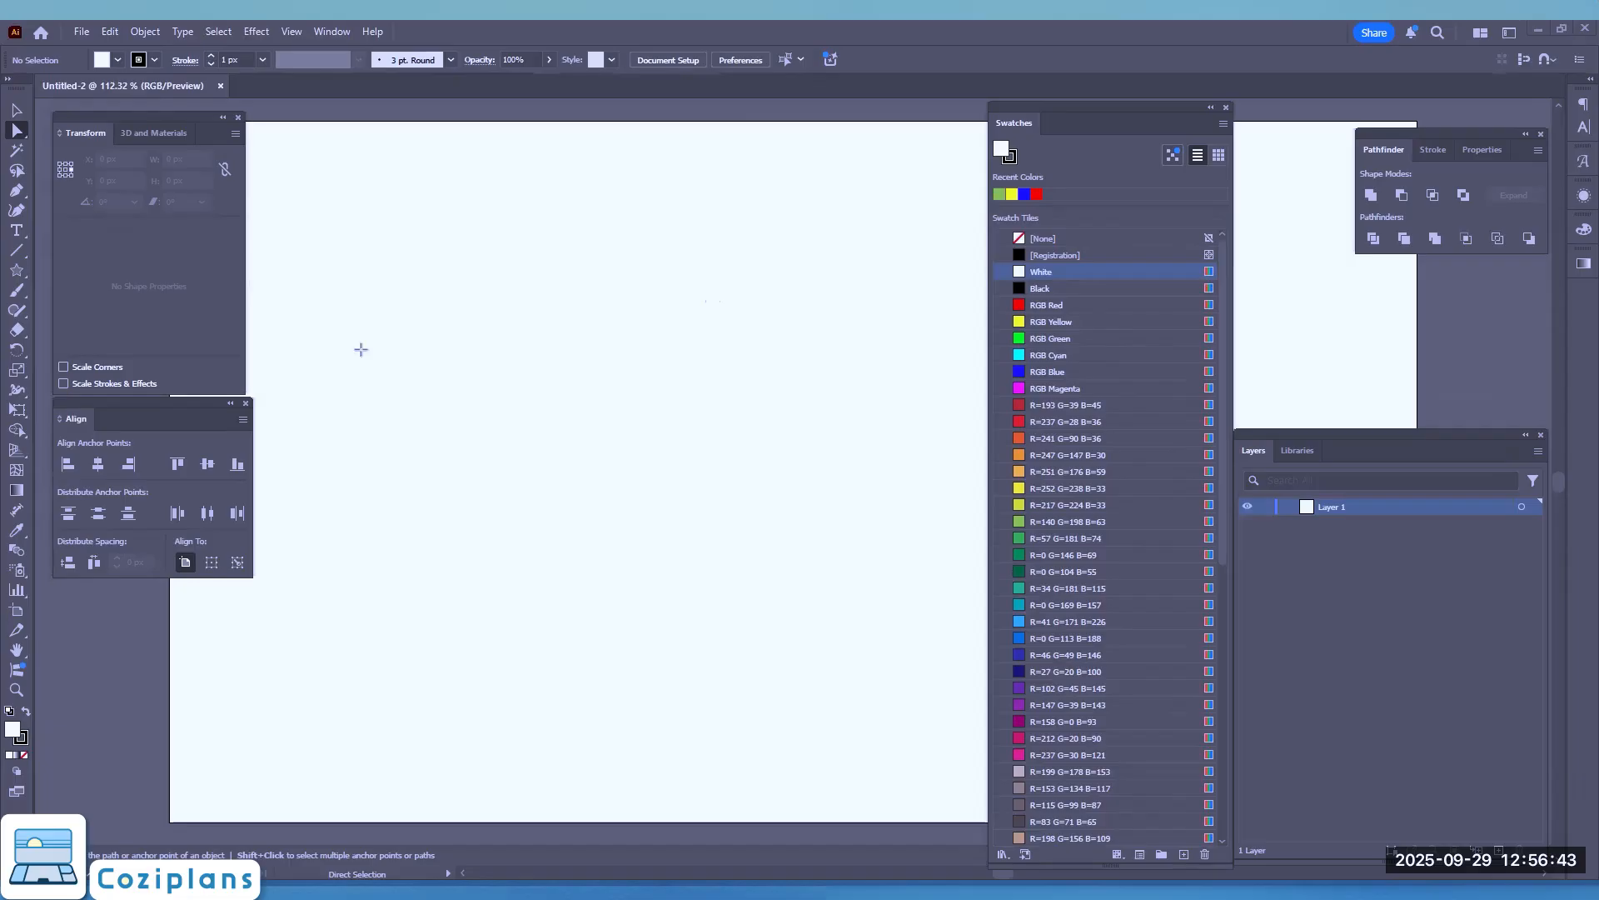
mouse_move(361, 349)
left_mouse_down()
mouse_move(45, 191)
mouse_move(19, 210)
mouse_move(33, 197)
left_mouse_up()
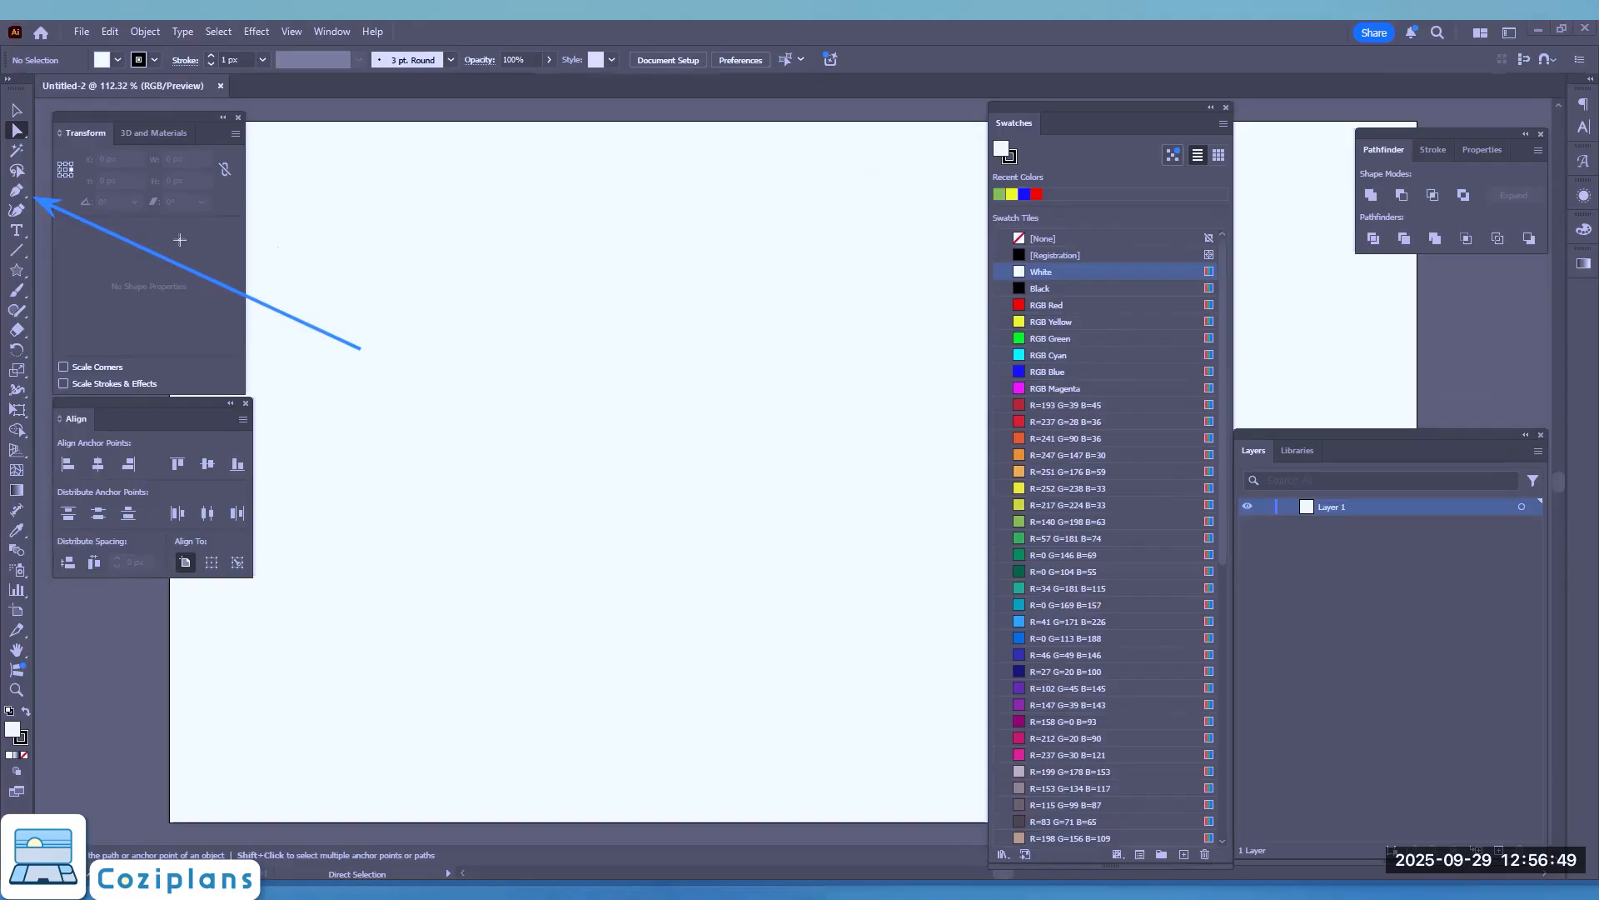
mouse_move(5, 171)
left_mouse_down()
mouse_move(47, 242)
mouse_move(47, 213)
left_mouse_up()
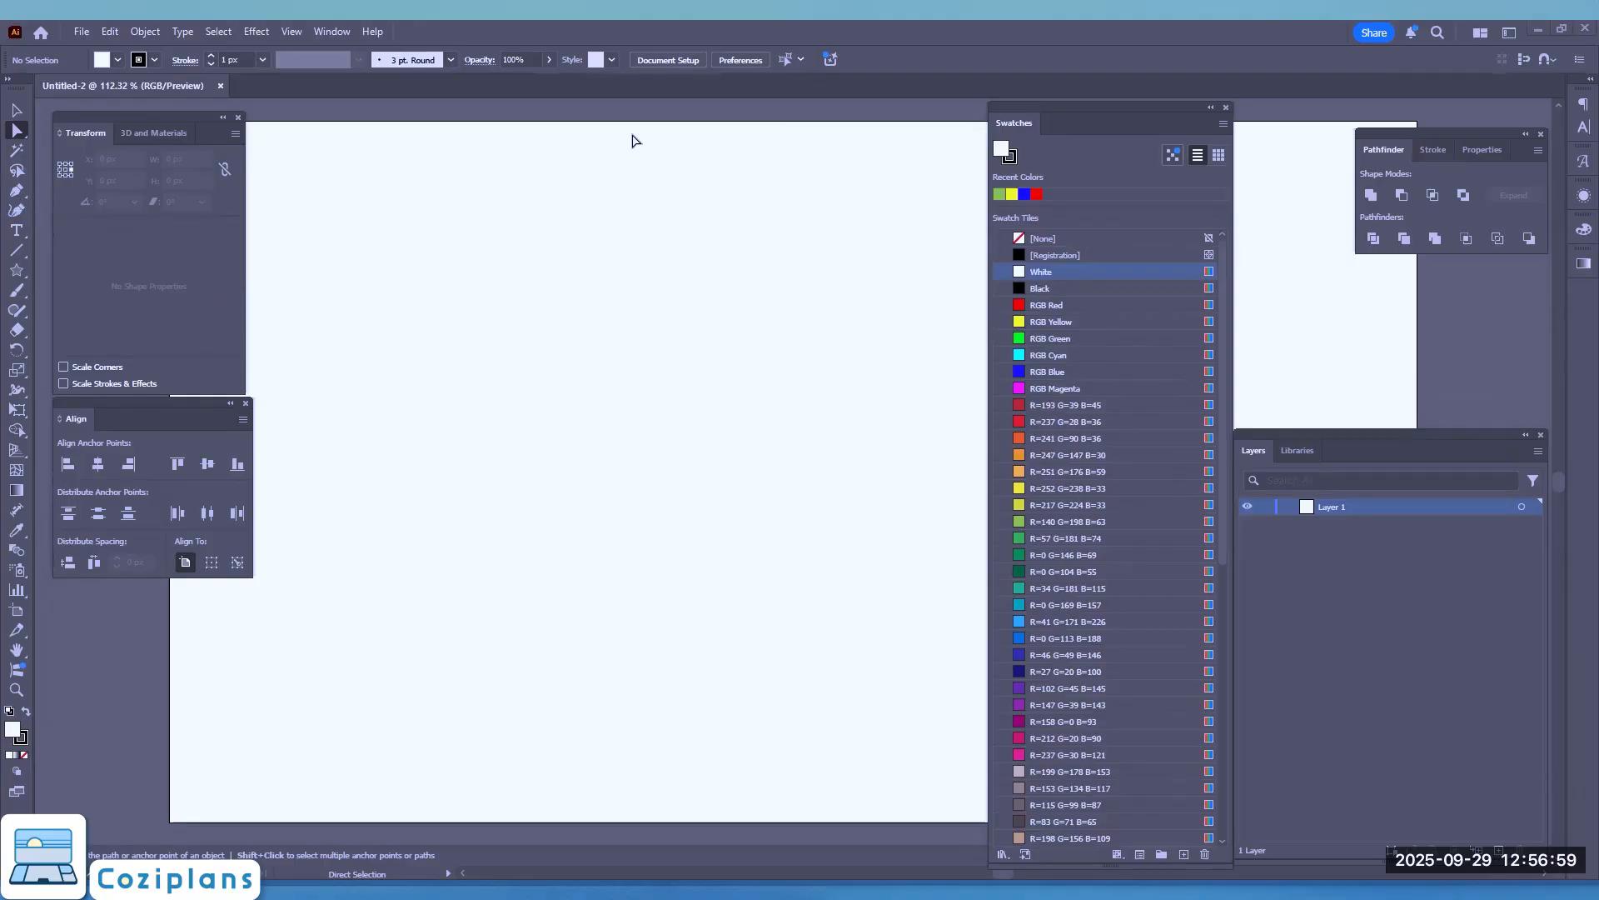
Step: Draw a closed six-point heart outline with mostly straight segments in the middle of the artboard using the Pen tool
left_click(16, 194)
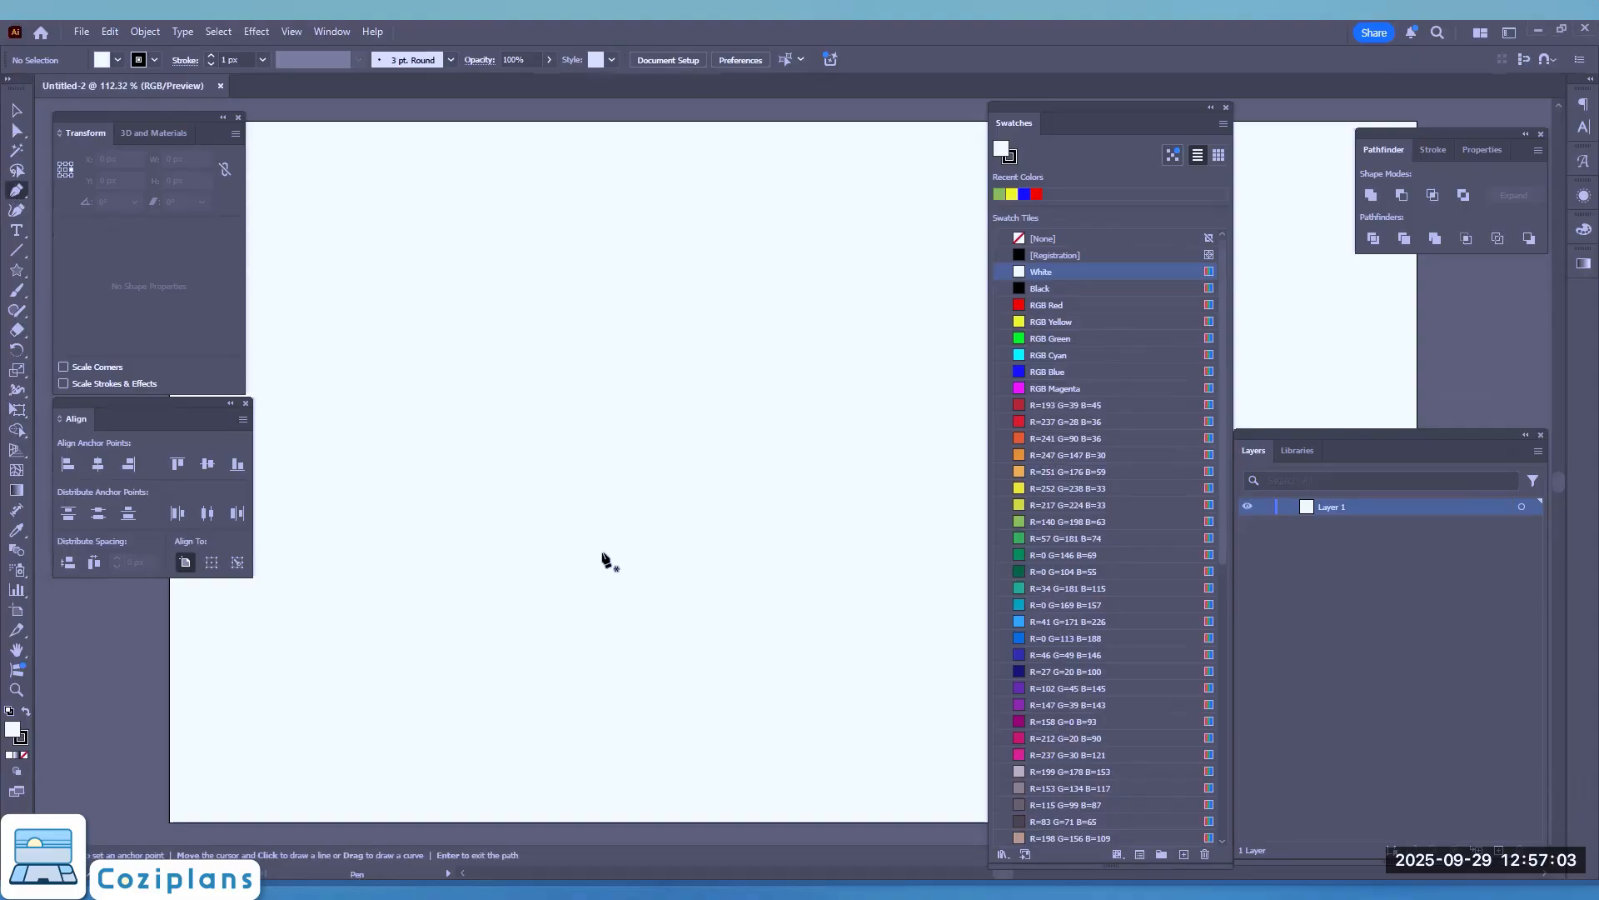
left_click(648, 589)
left_click(508, 431)
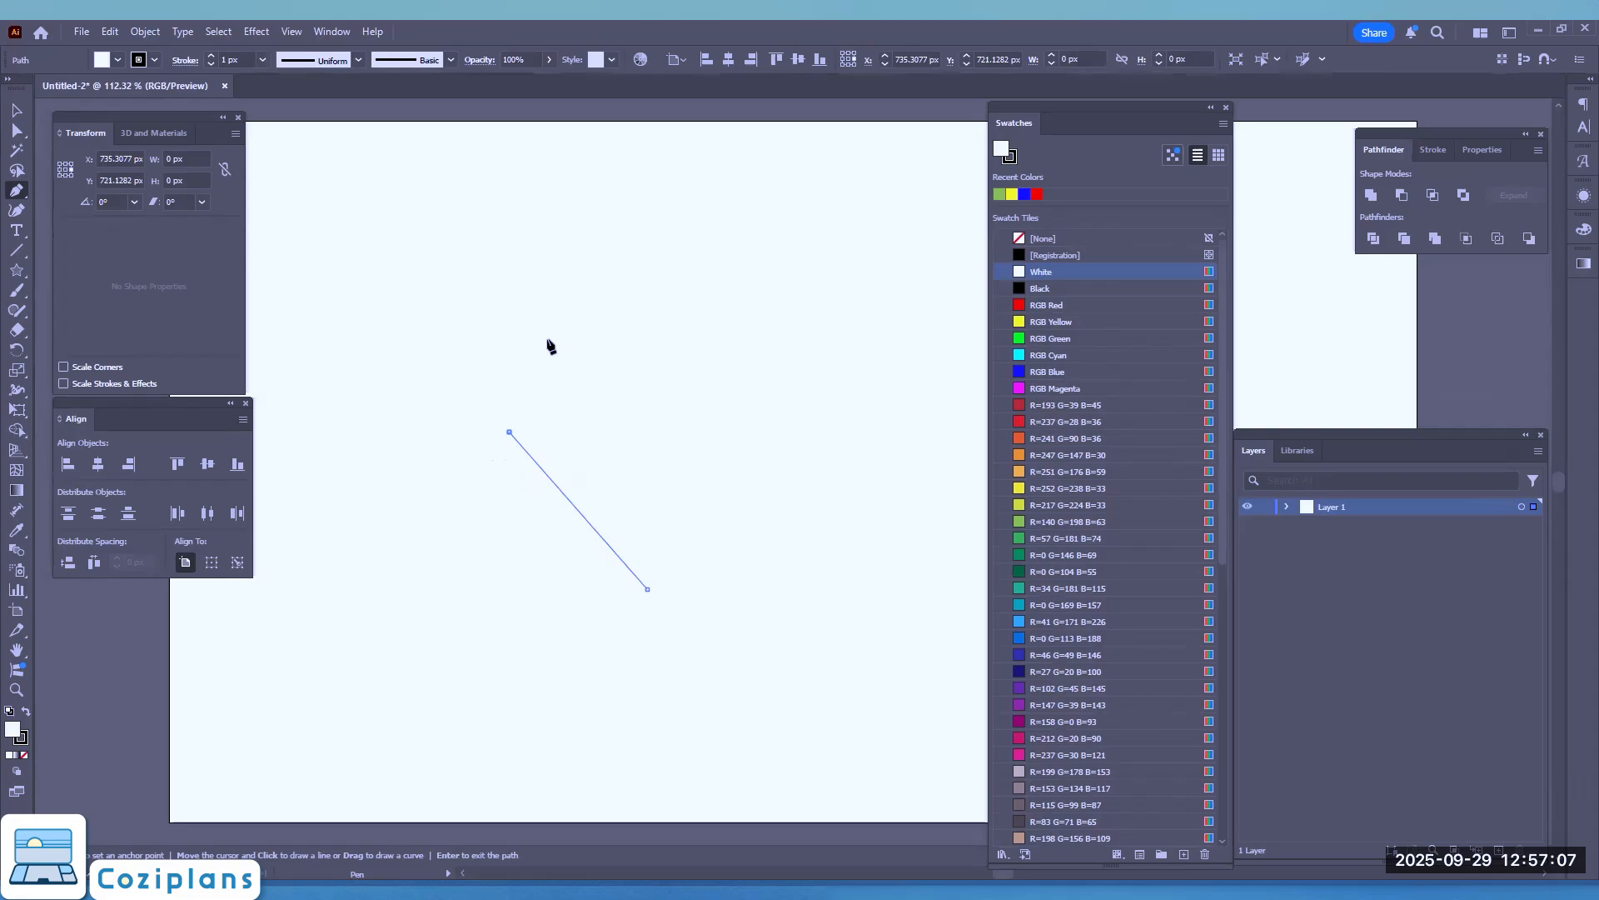
left_click(608, 323)
left_click(680, 387)
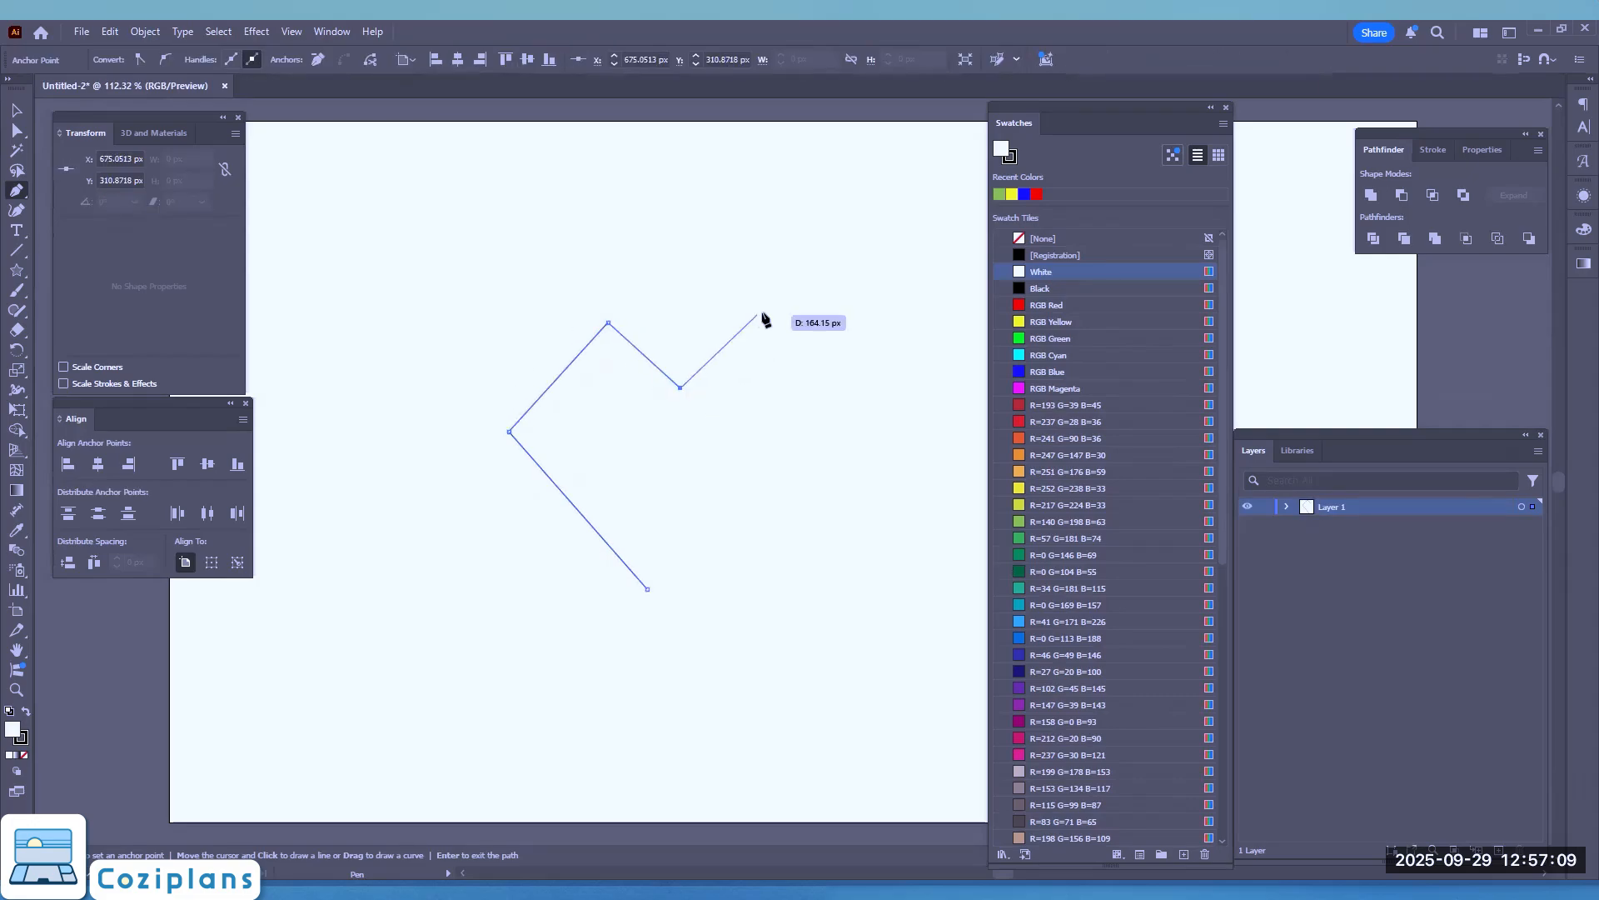
left_click(758, 315)
left_click(835, 383)
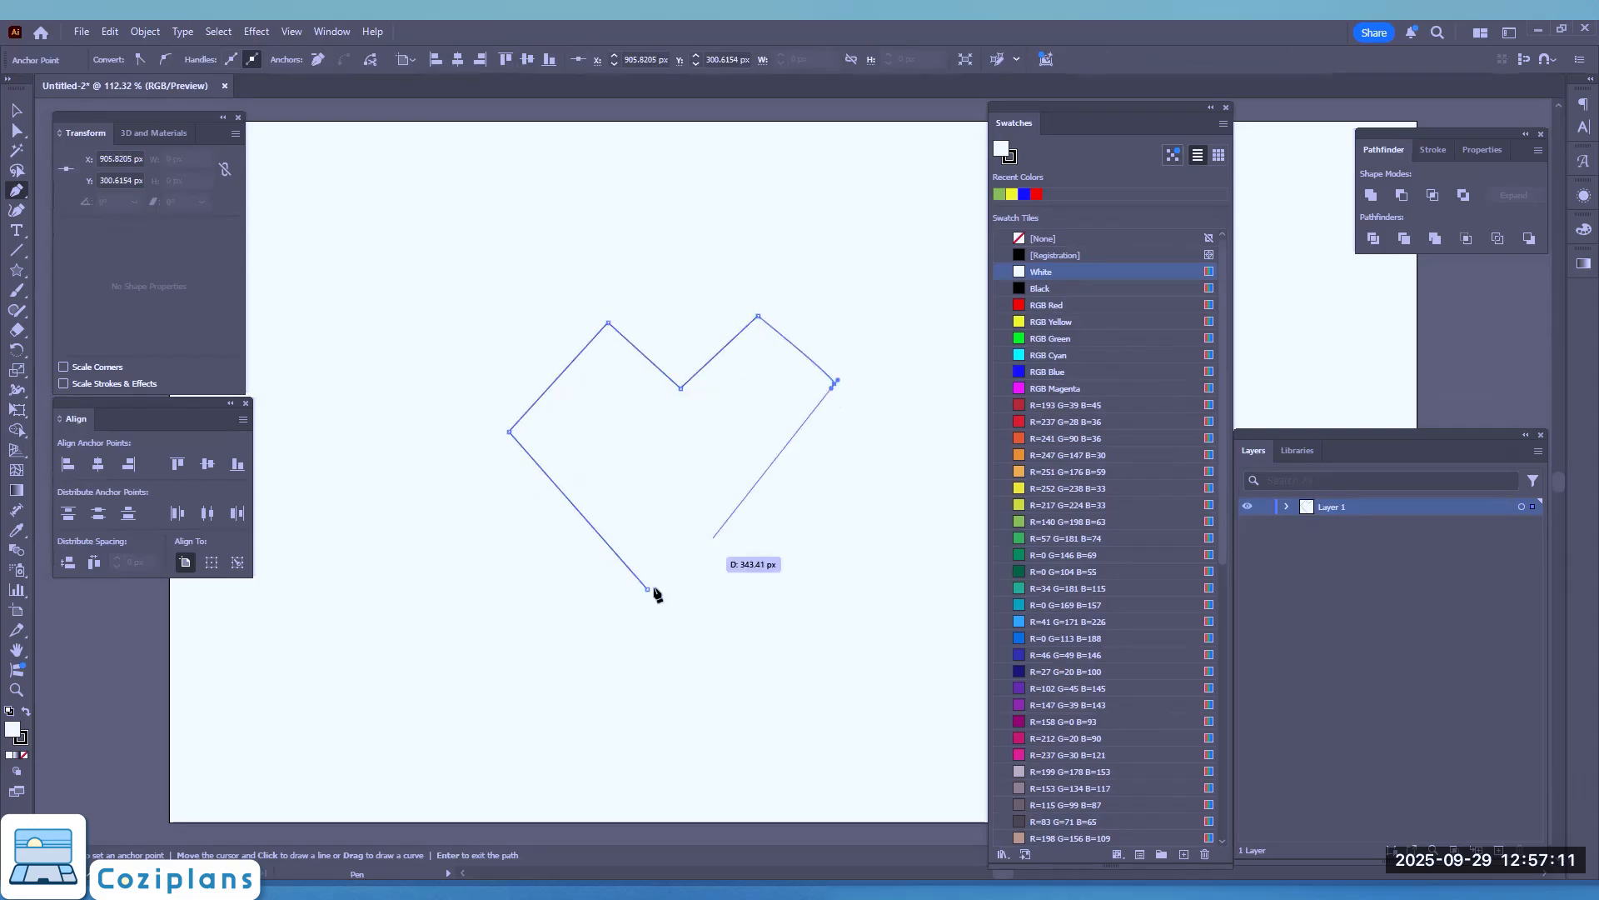
key("Return")
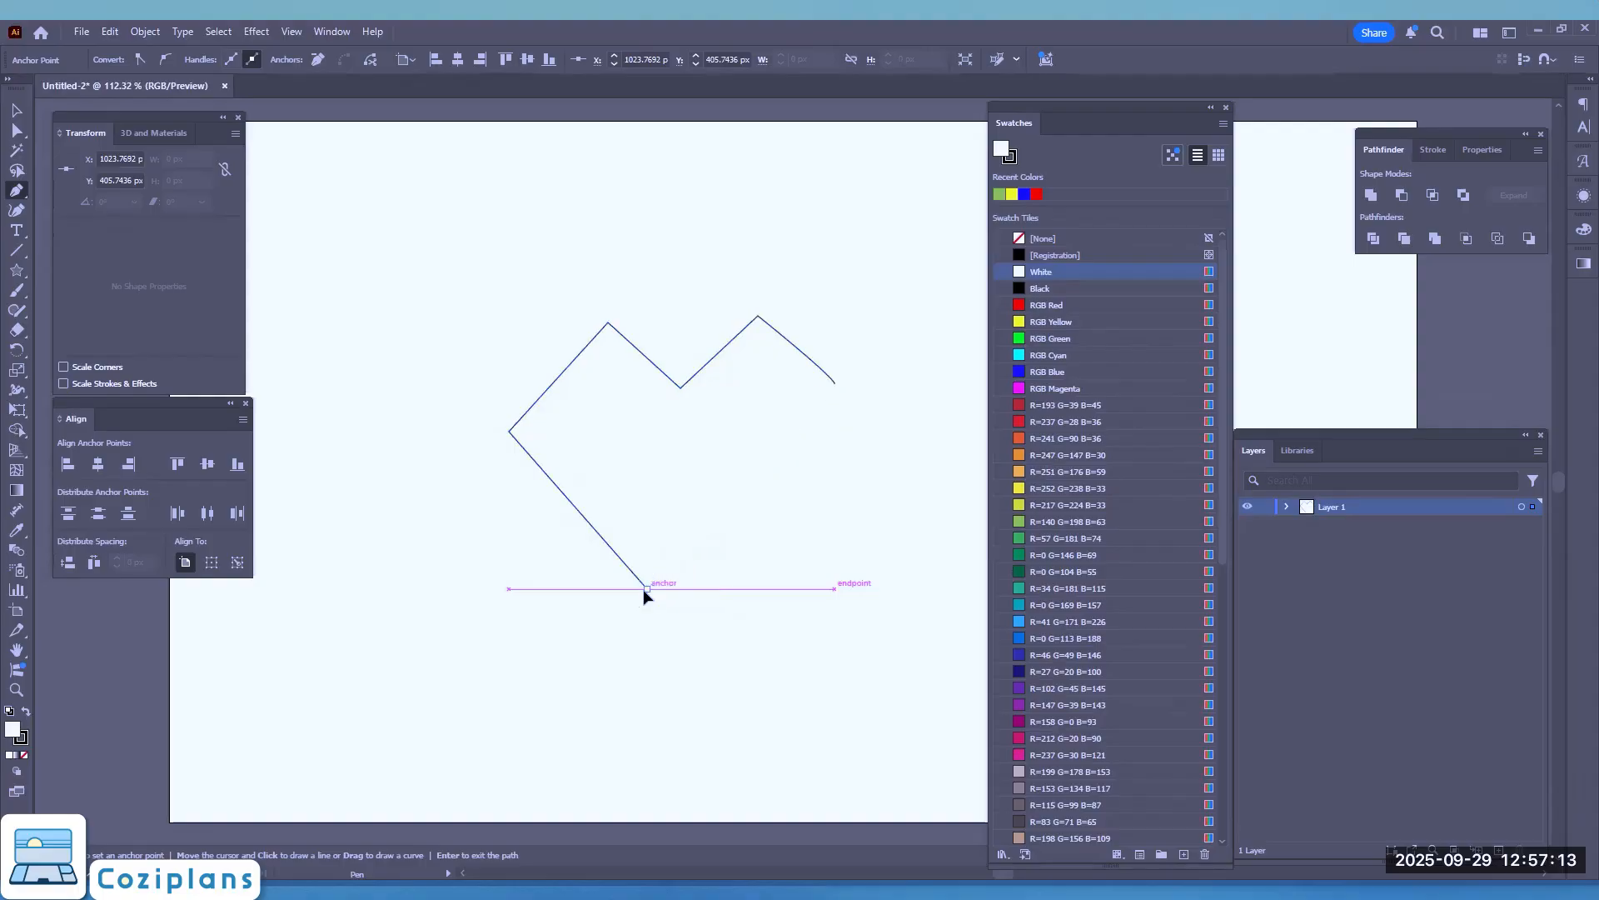
left_click(647, 589)
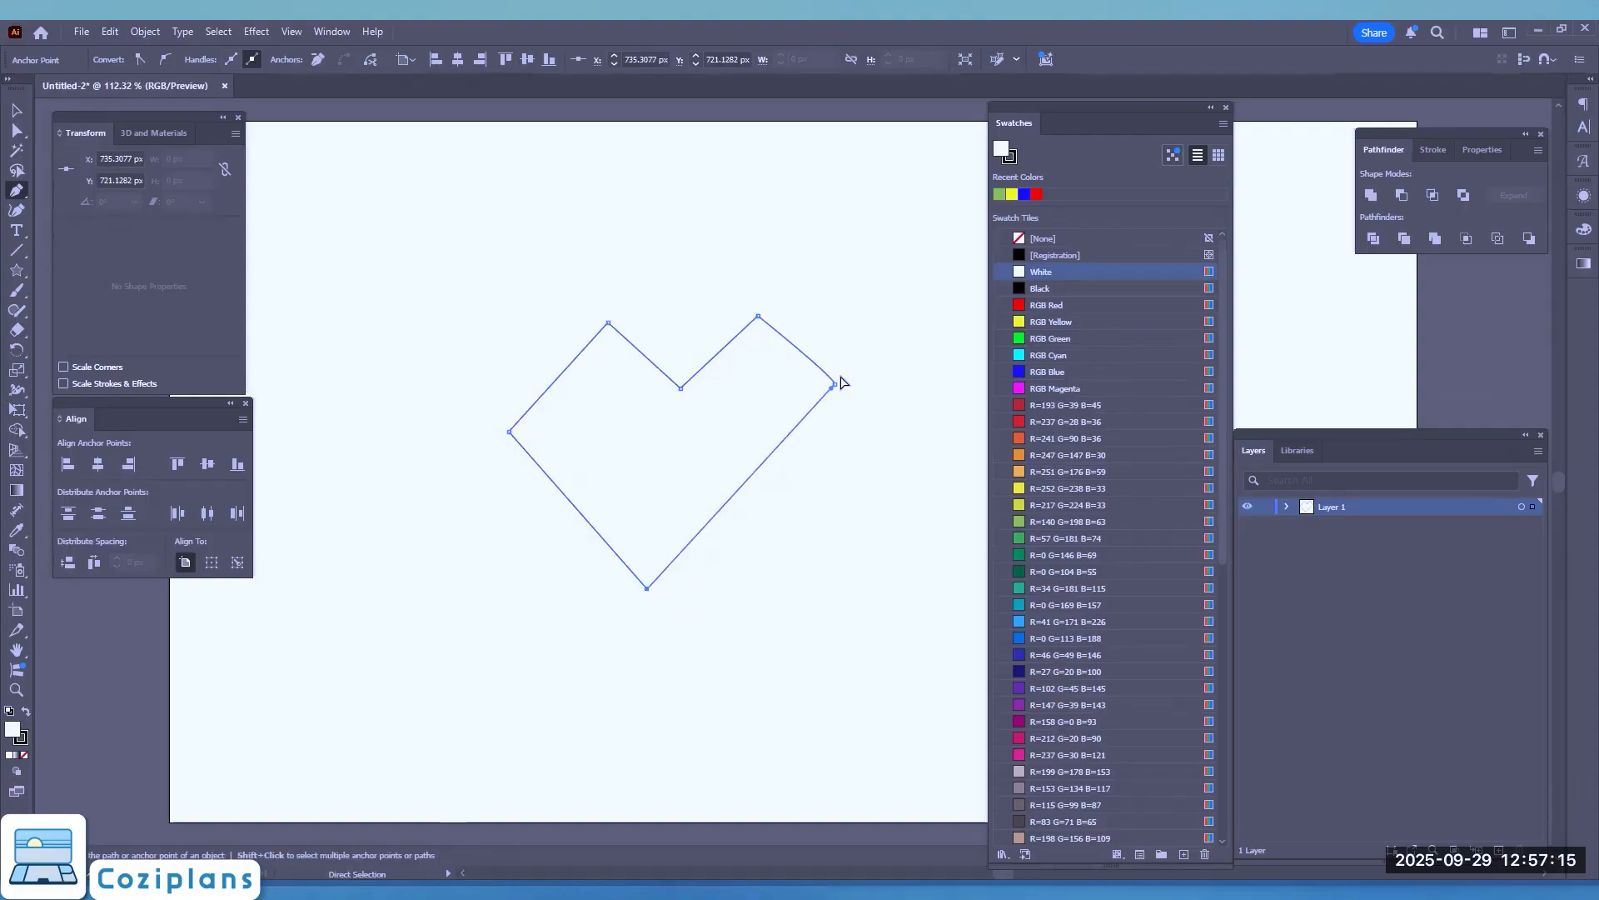
Step: Undo the drawn heart outline until the artboard is empty
key("ctrl+z")
key("ctrl+z")
key("ctrl+z")
key("ctrl+z")
key("ctrl+z")
key("ctrl+z")
key("ctrl+z")
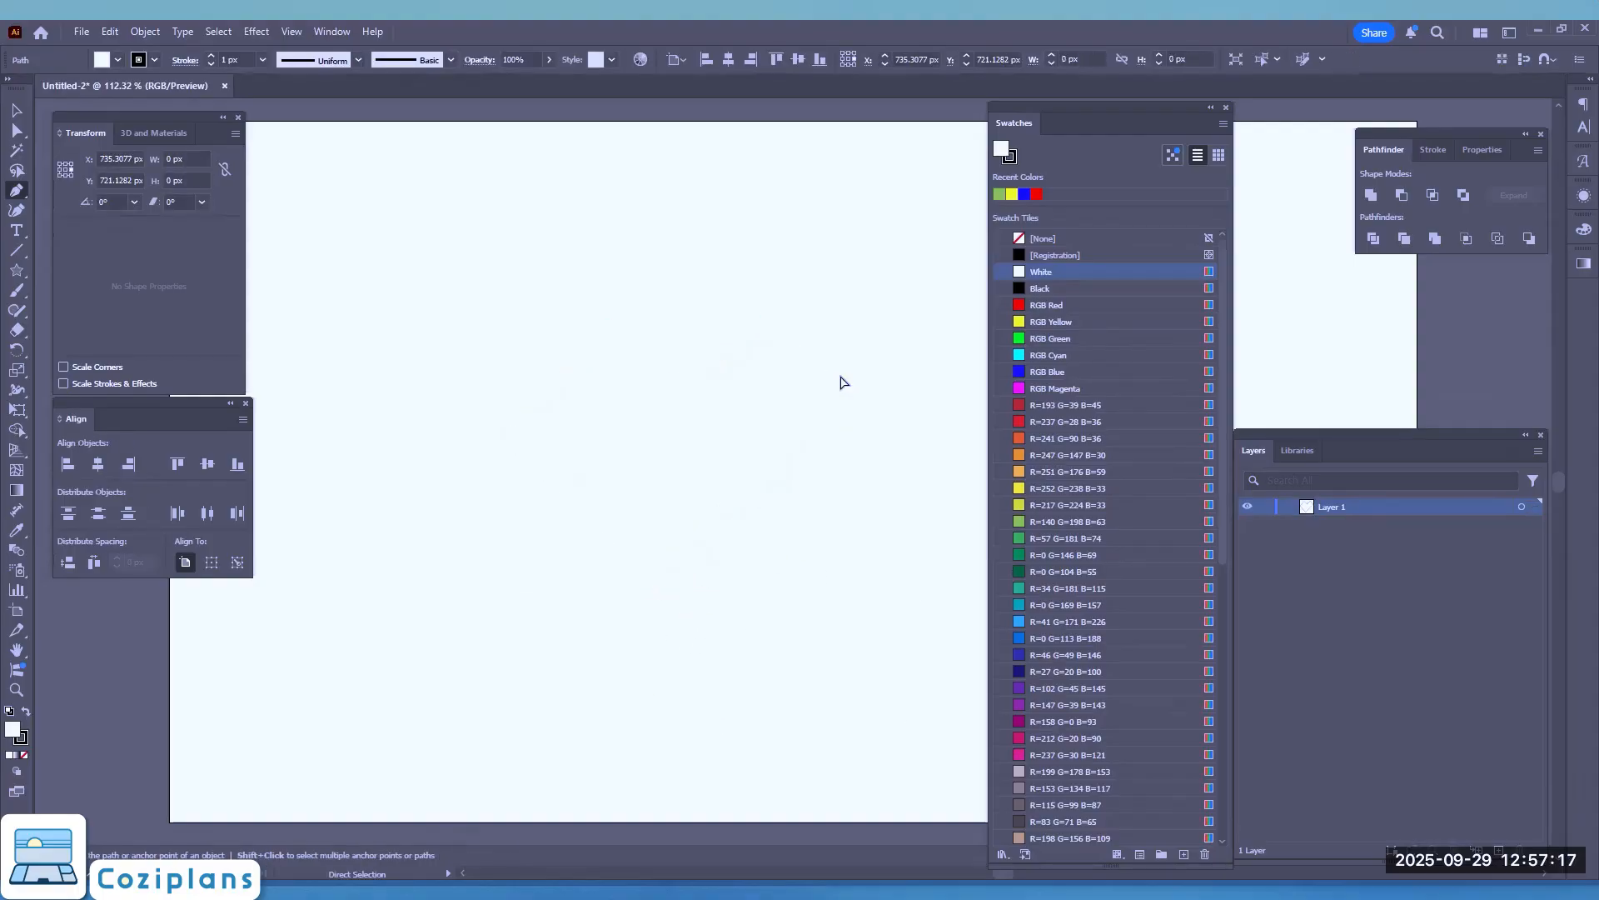
Step: Try drawing a heart with the Pen tool from curved segments, pulling out handles at the side and notch anchors and closing the path
left_click(633, 570)
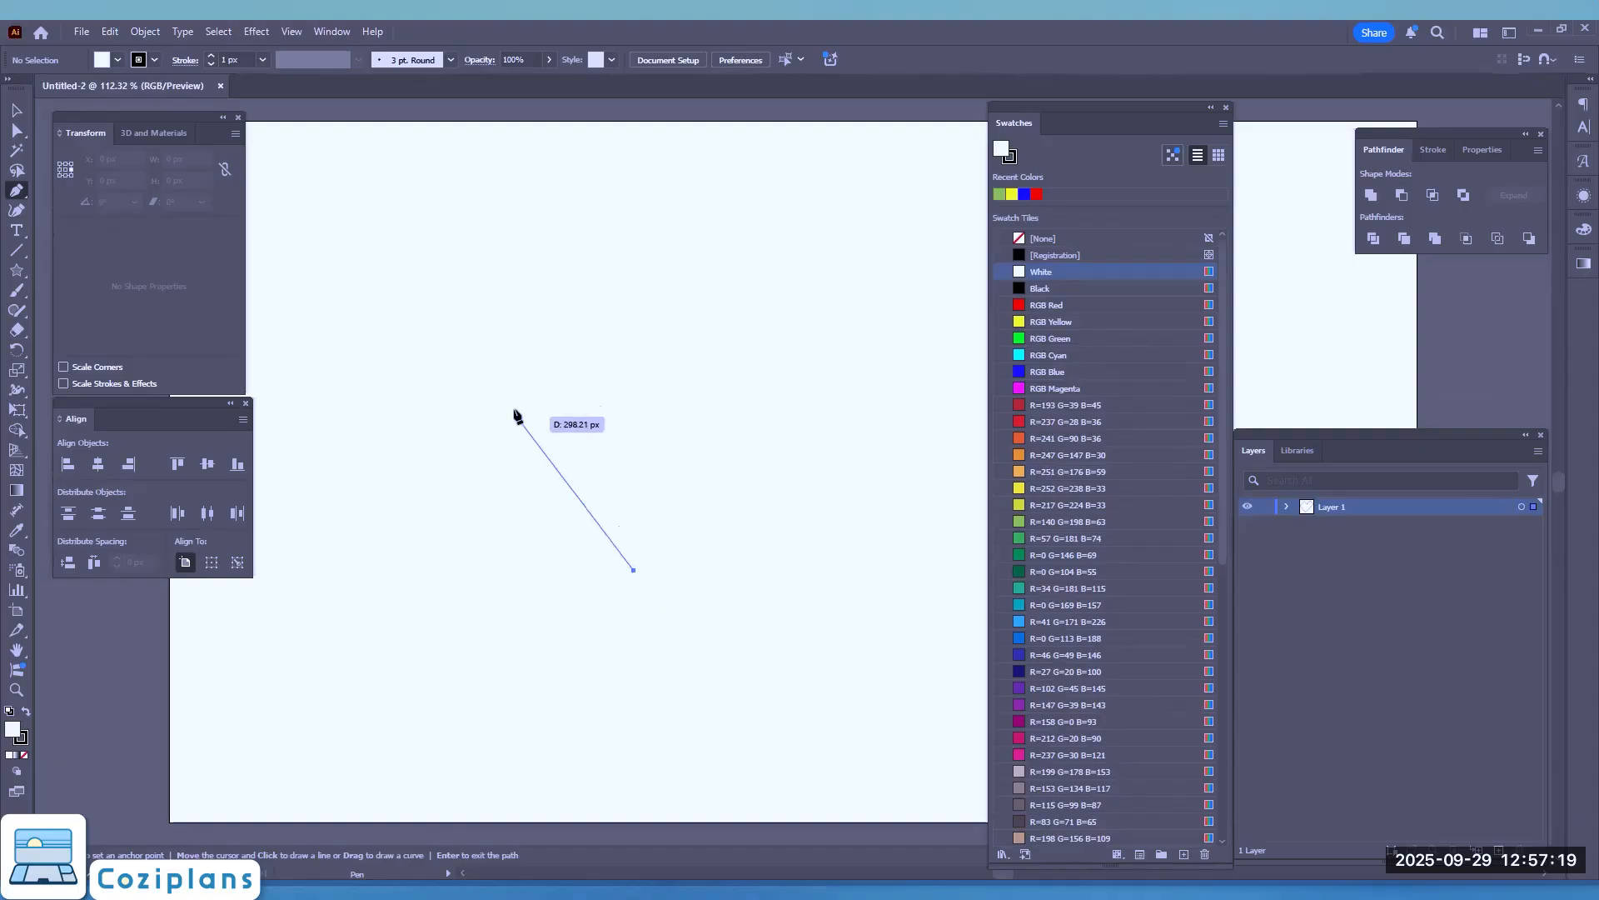
left_click_drag(502, 417, 508, 318)
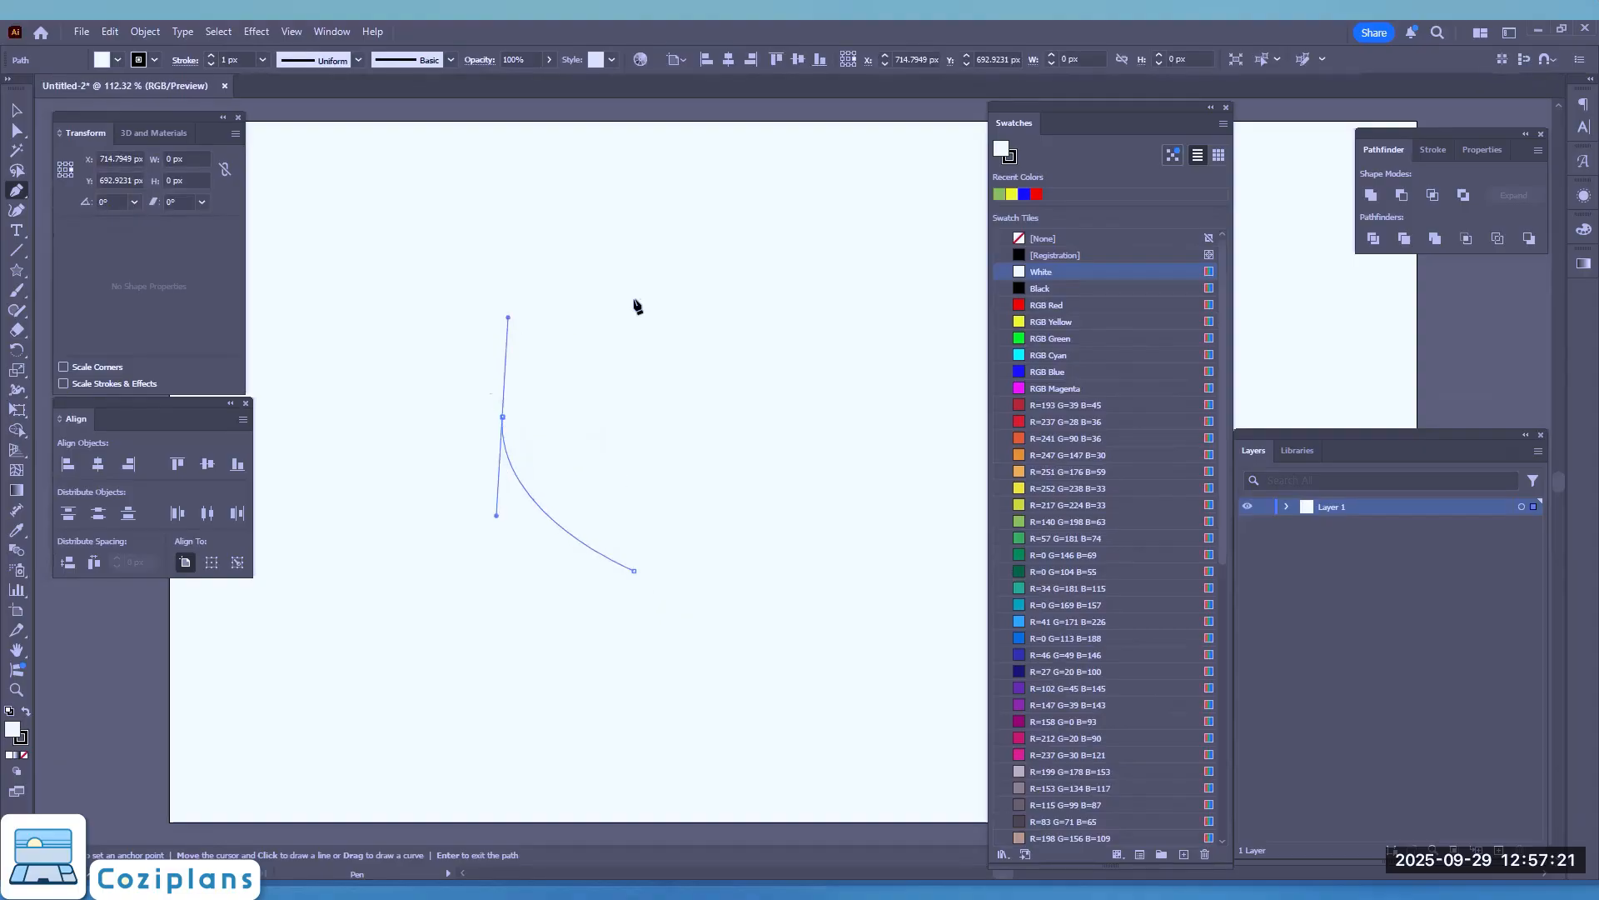
left_click_drag(645, 381, 646, 436)
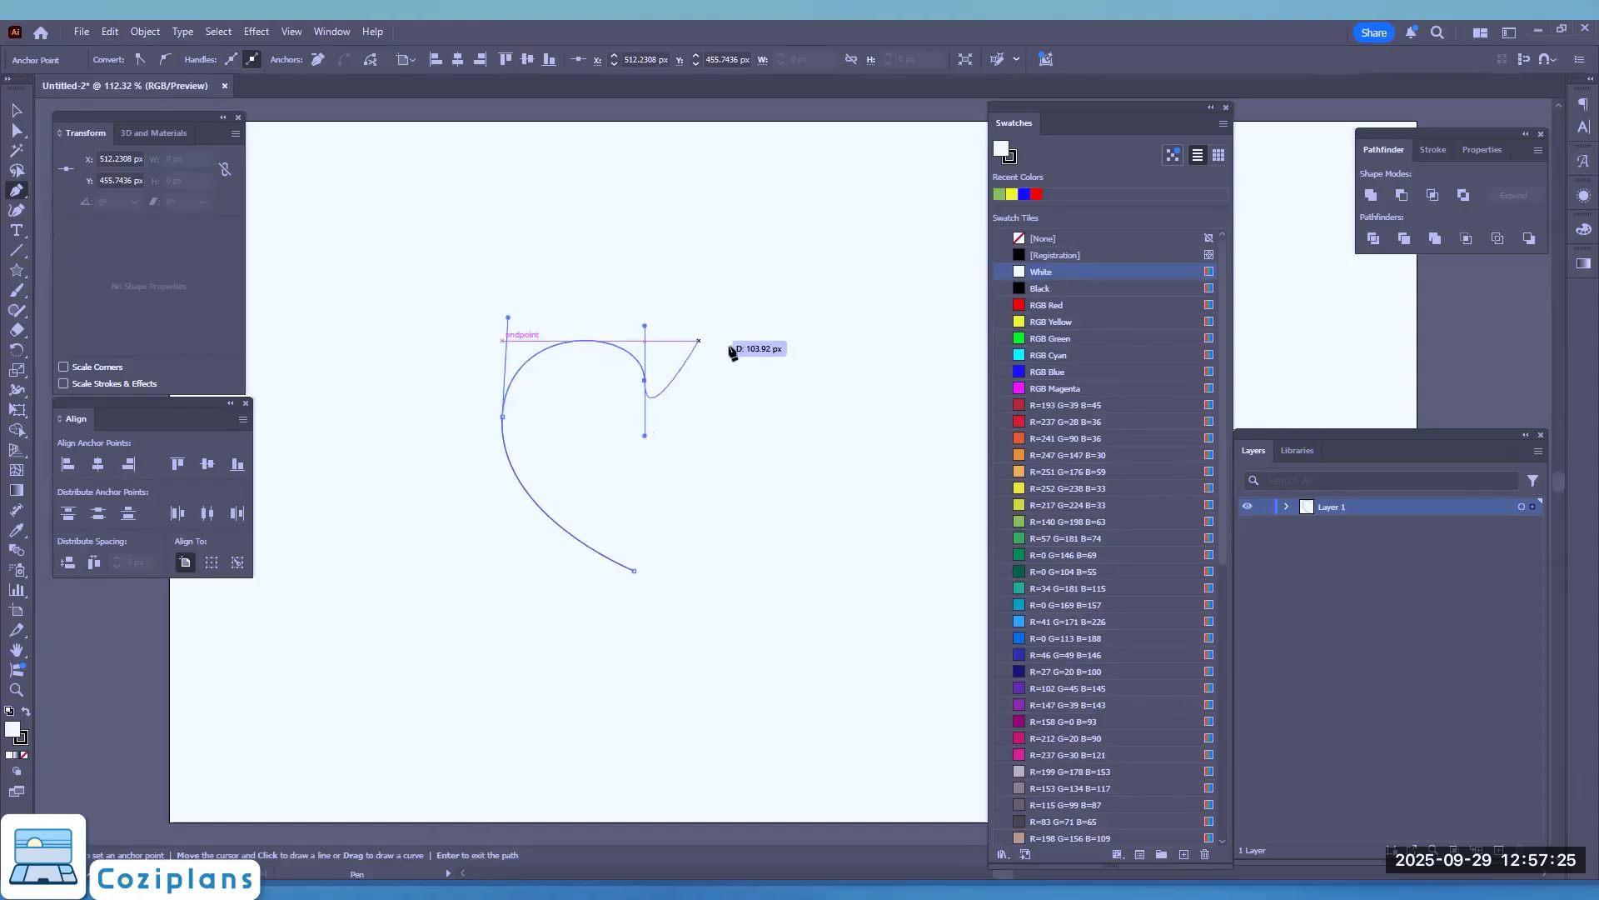
left_click_drag(749, 362, 756, 463)
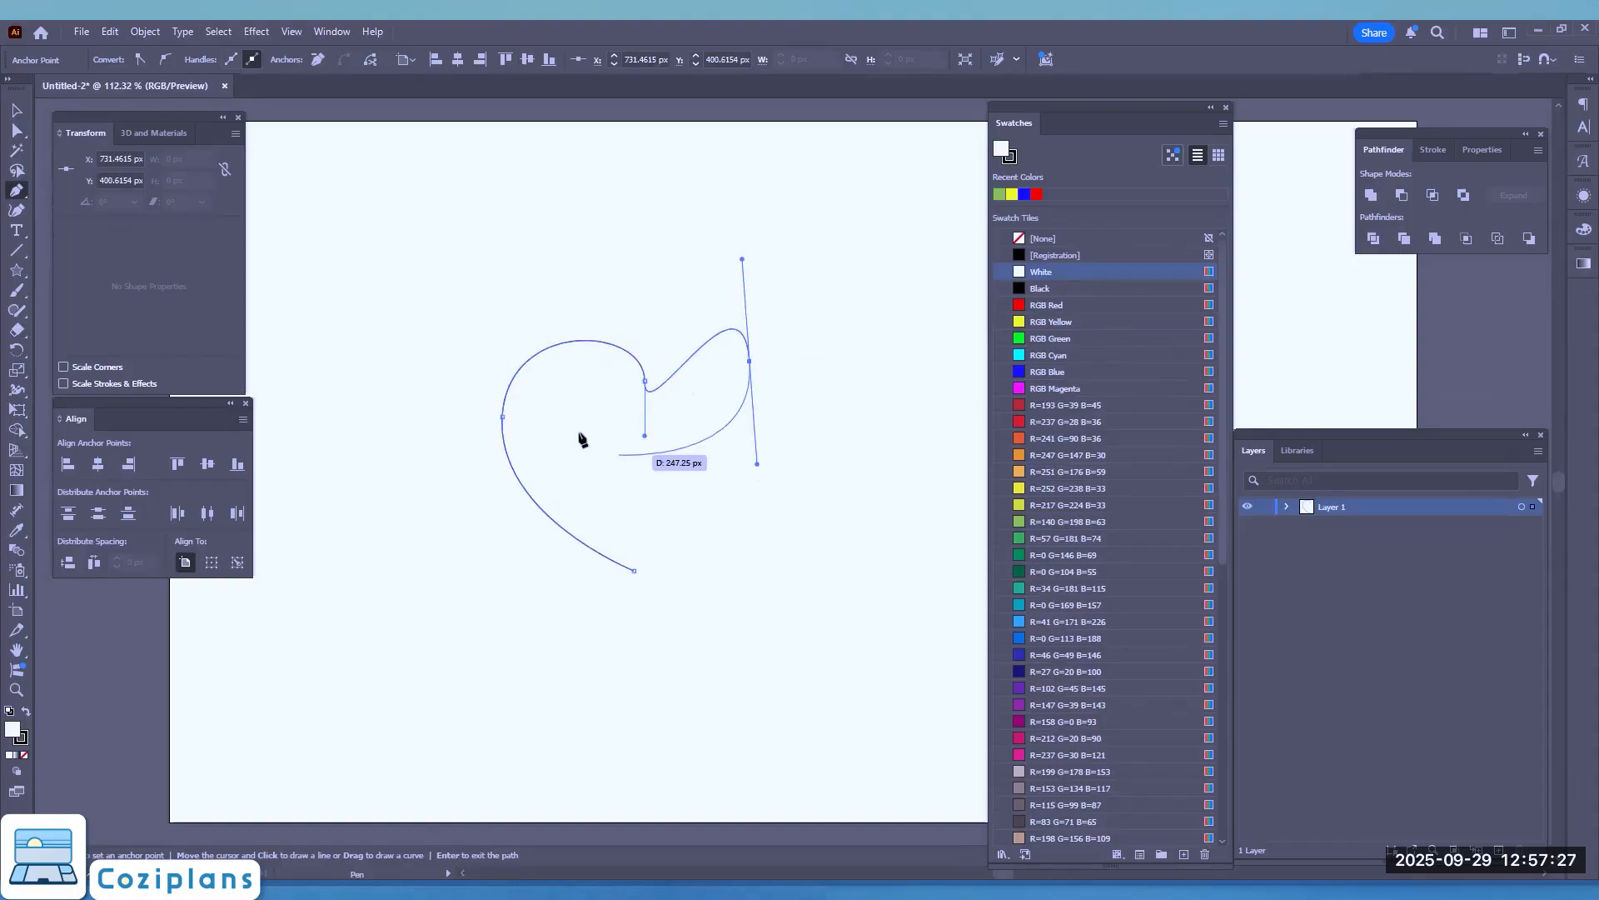
left_click(634, 572)
Step: Undo every segment of the curved heart path
key("ctrl+z")
key("ctrl+z")
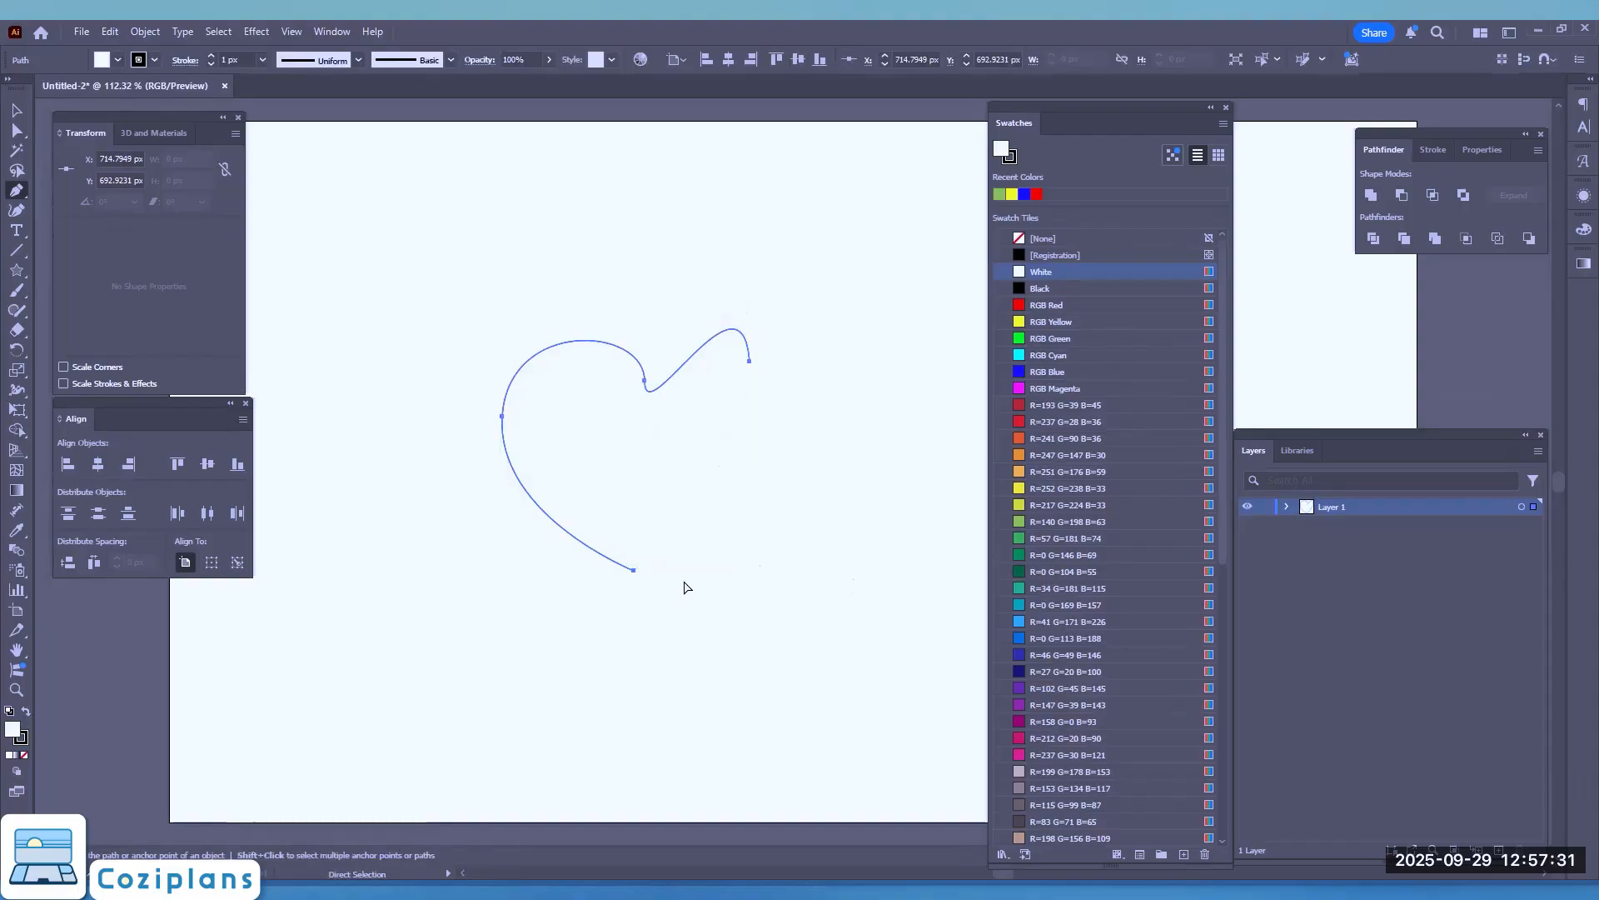
key("ctrl+z")
key("ctrl+z")
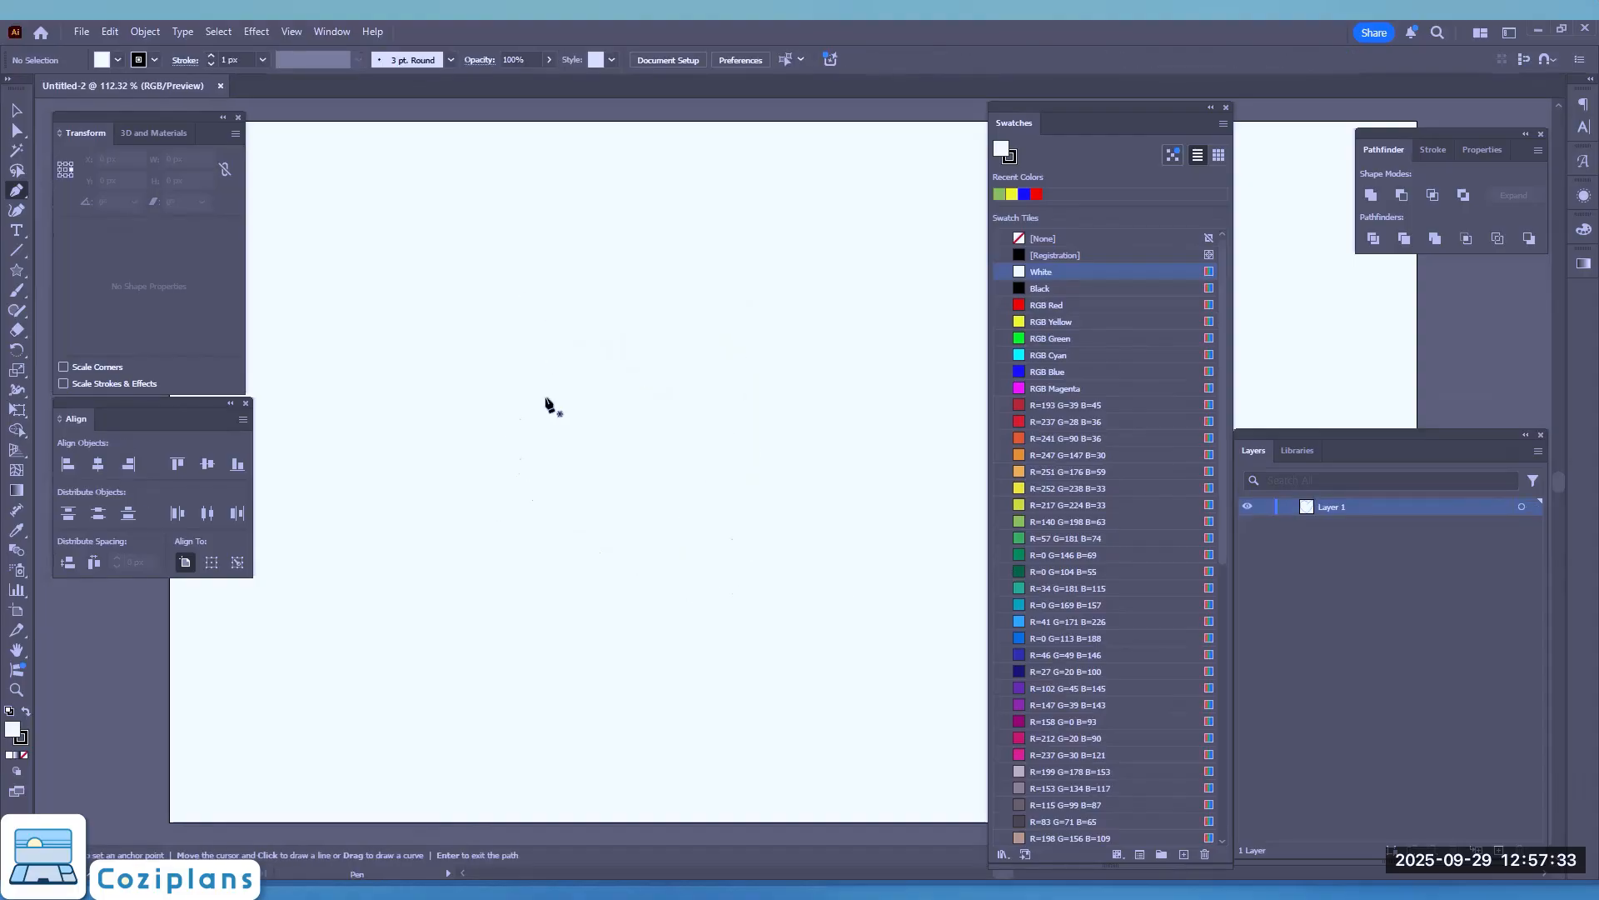
Step: Draw a closed, straight-sided heart with six anchor points using the Pen tool, about 417 px wide and 368 px high
left_click(624, 549)
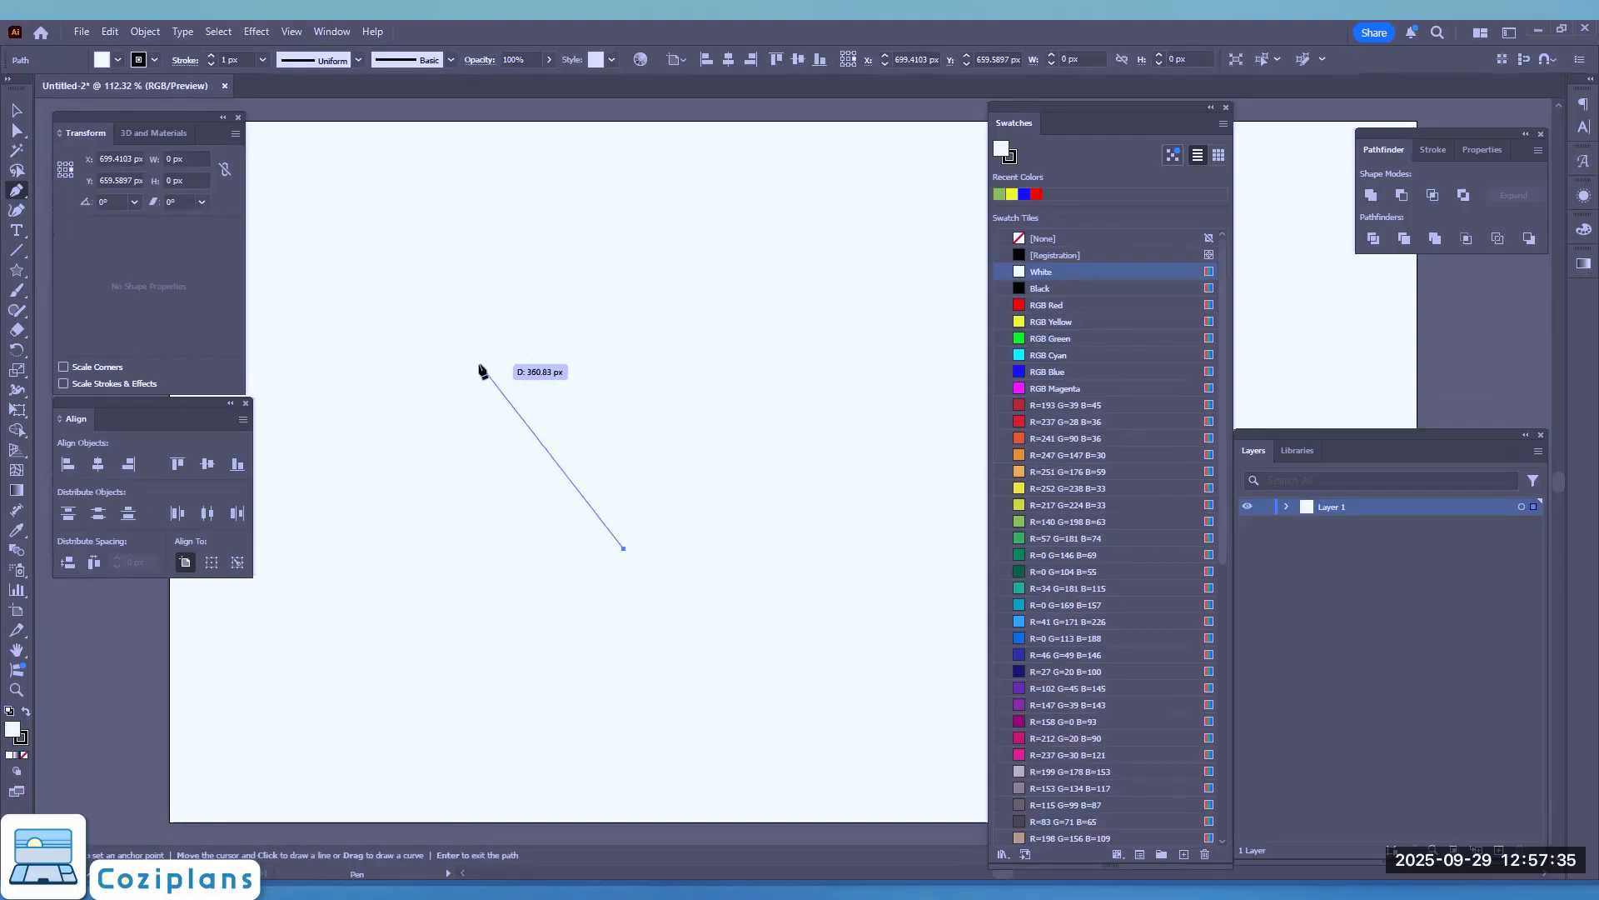
left_click(492, 400)
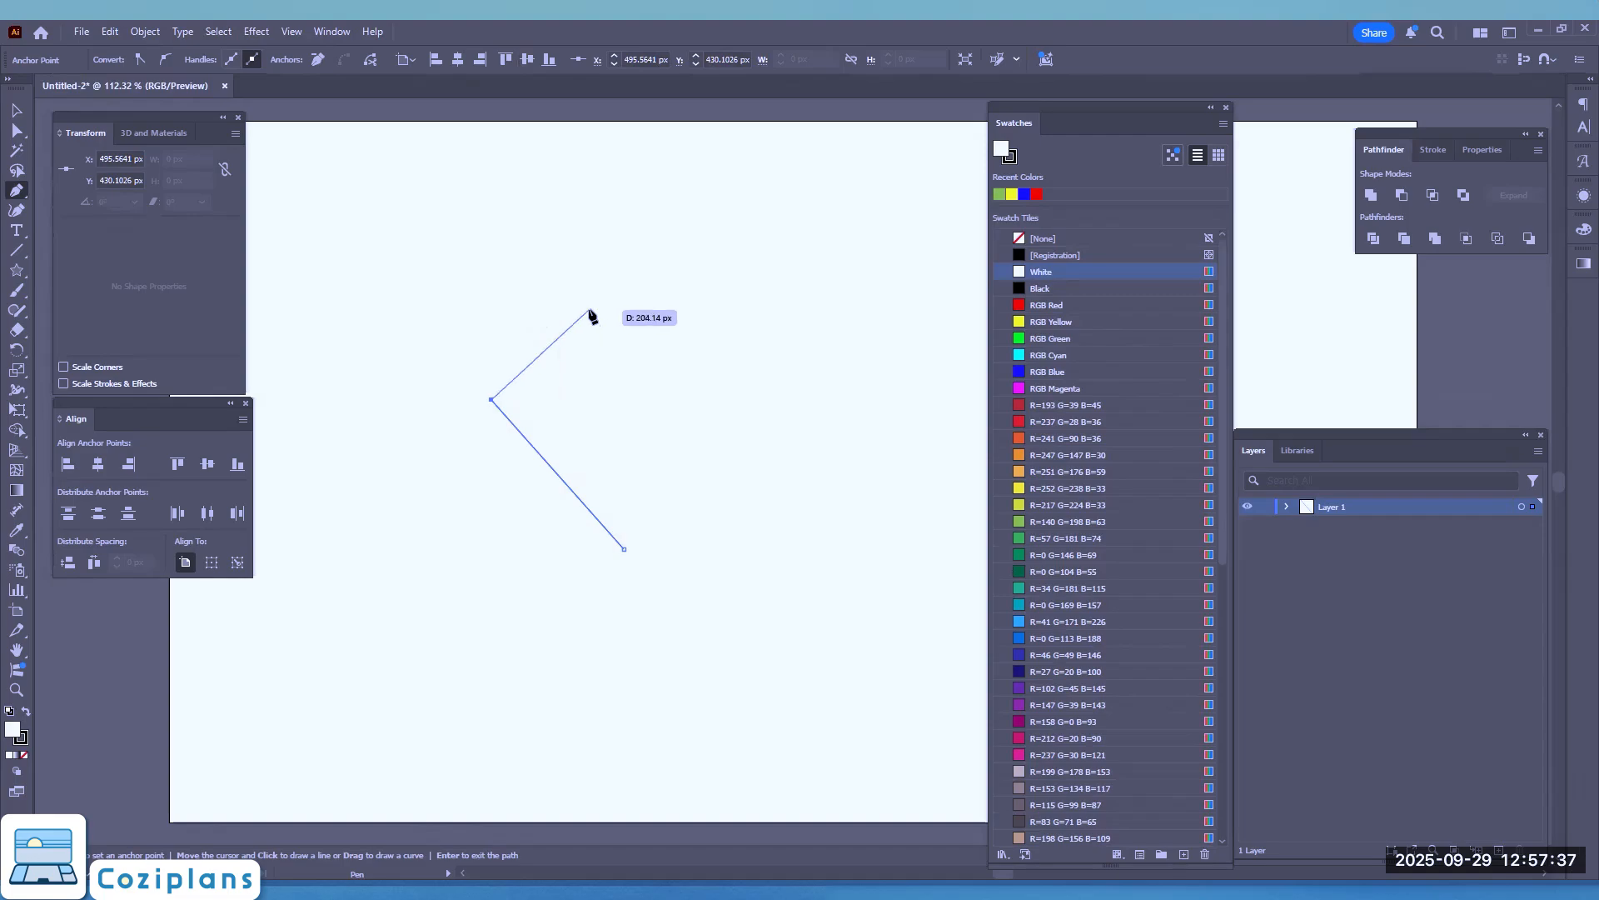
left_click(588, 310)
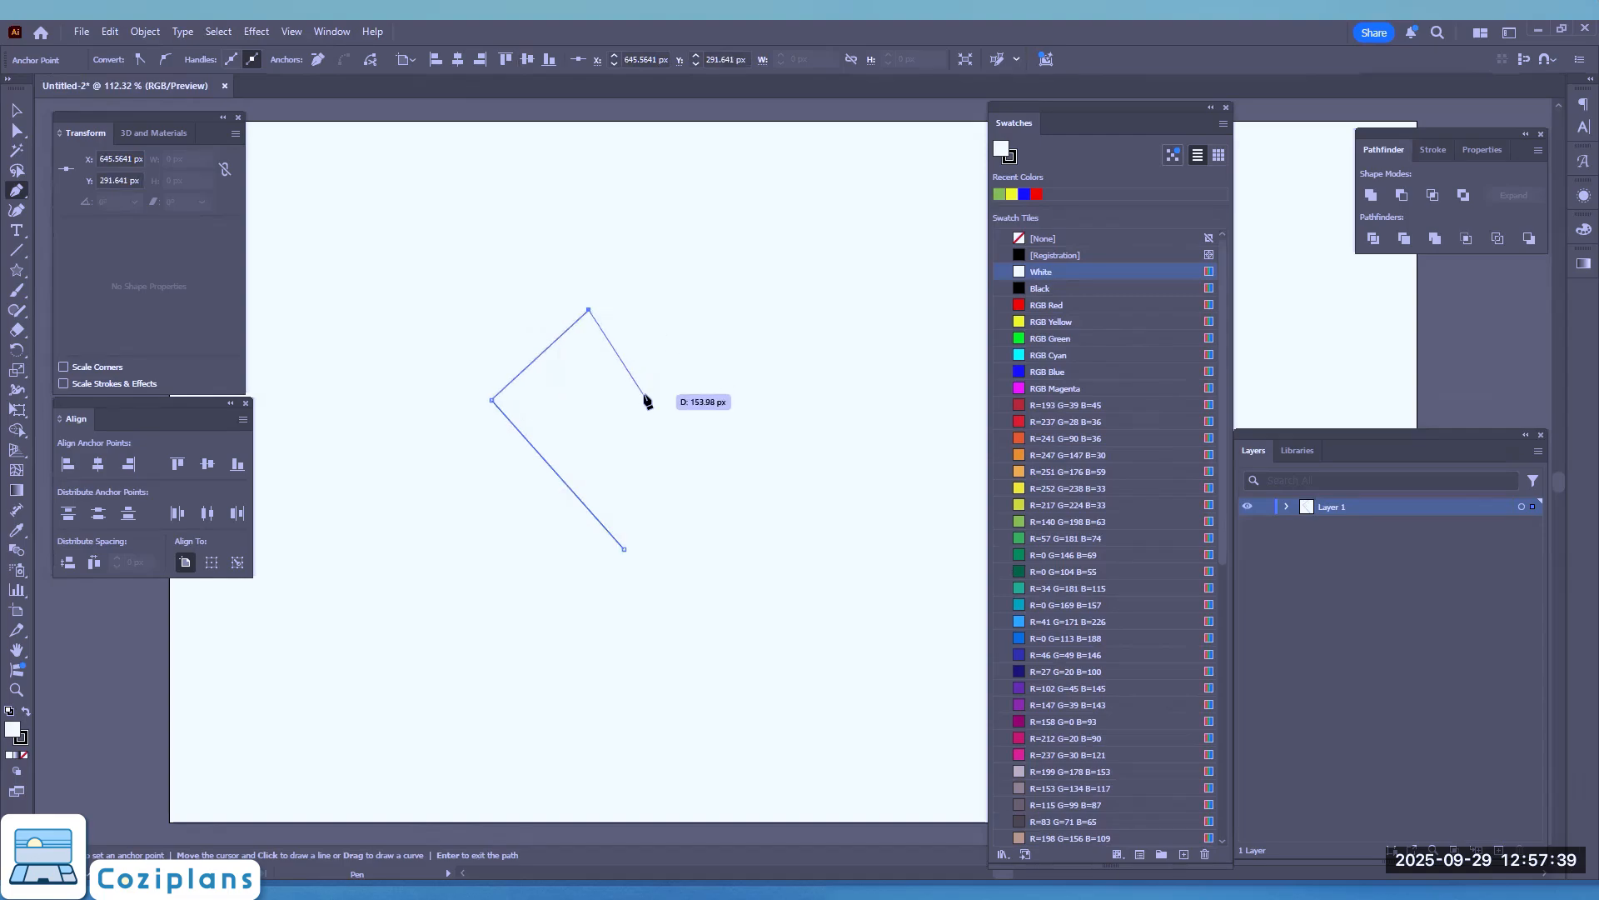
left_click(629, 367)
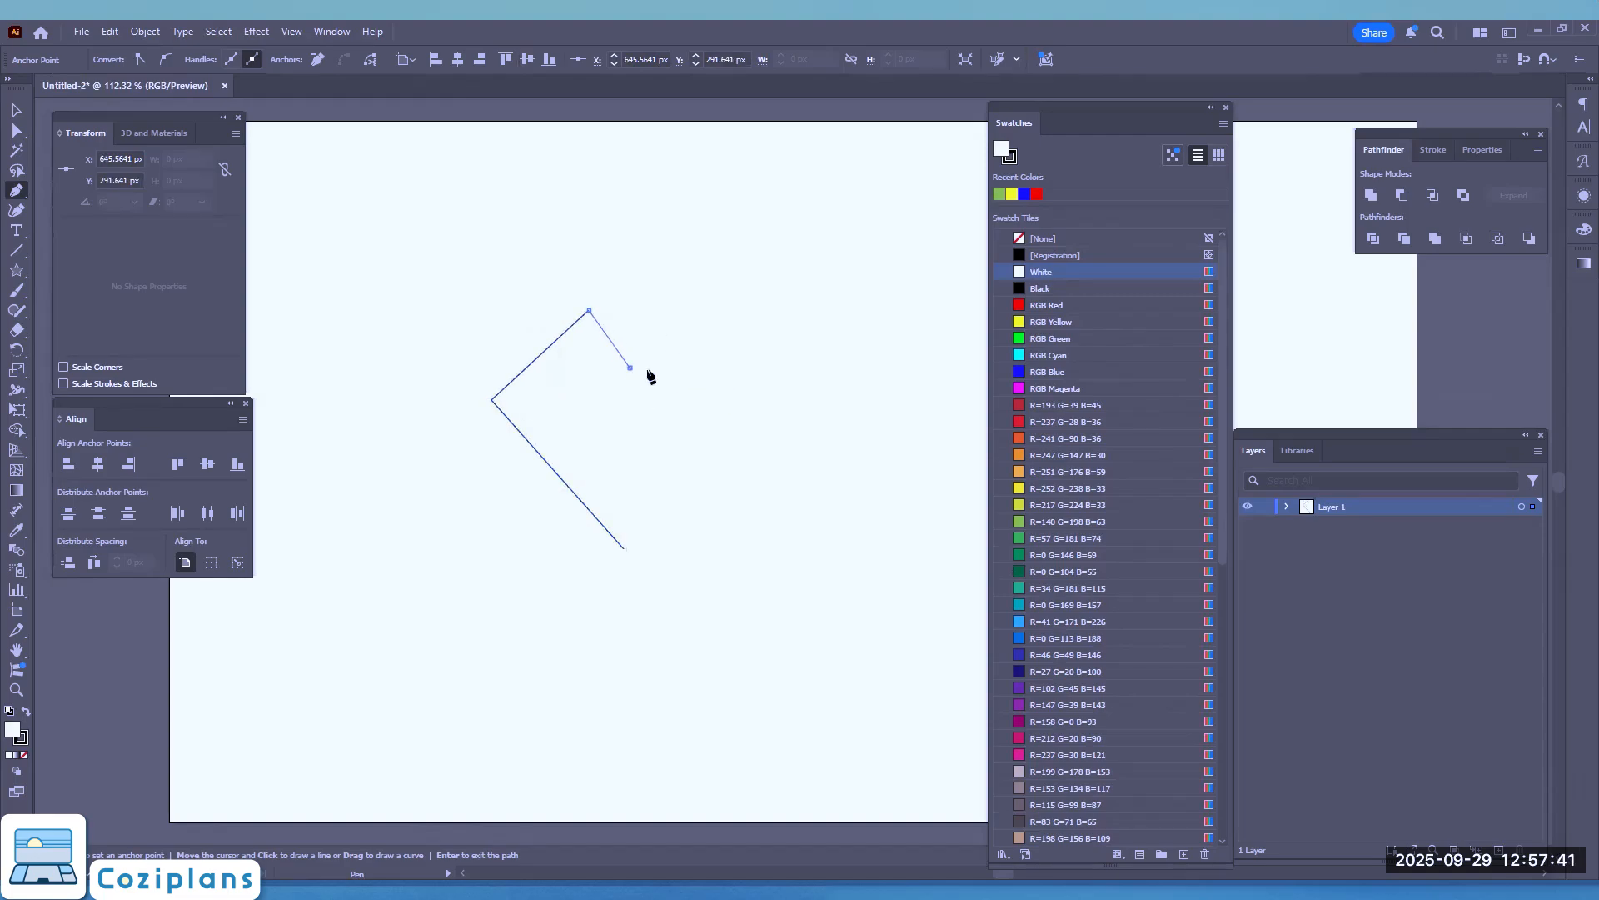
left_click(683, 310)
left_click(762, 381)
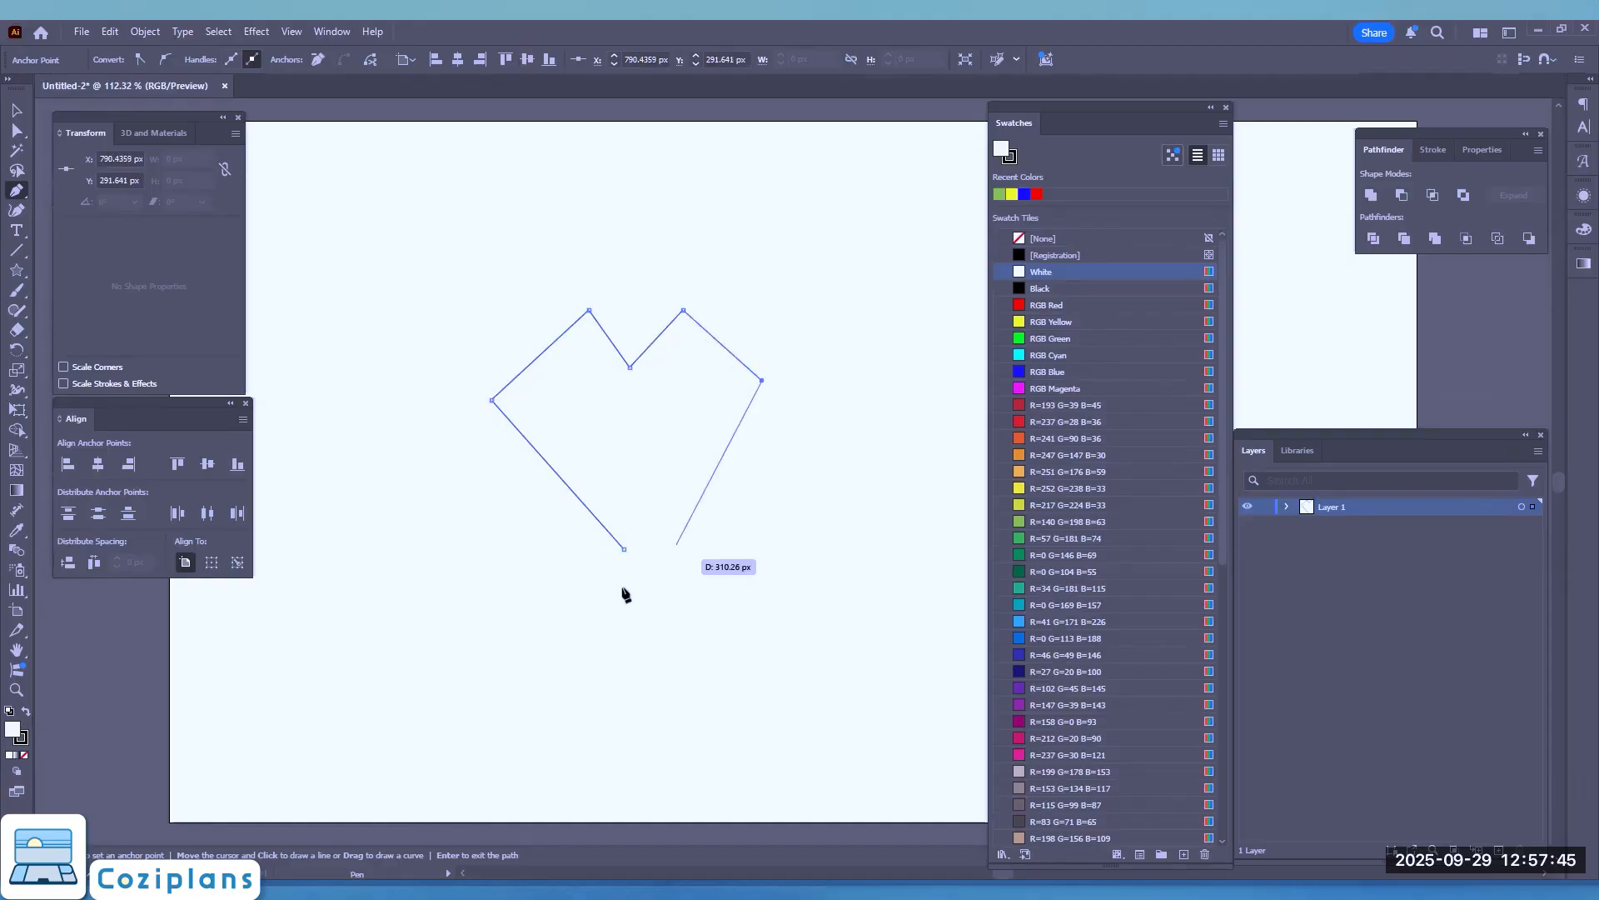
left_click(624, 549)
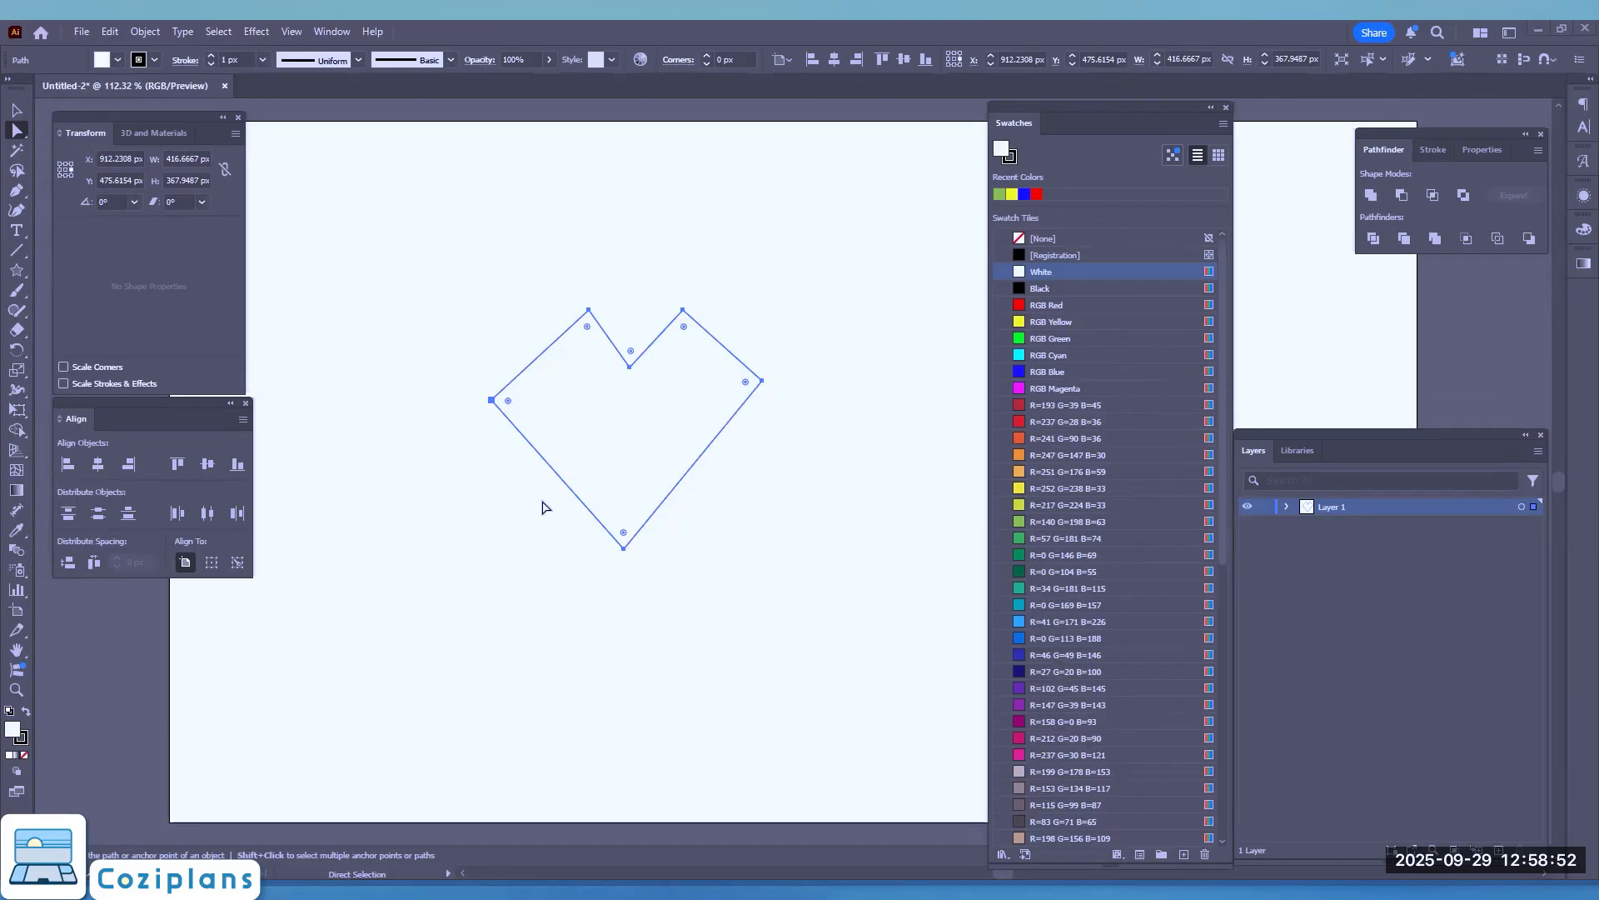
Step: Deselect the path and move the whole heart with the Selection tool to about X 960 px, Y 448 px
key("ctrl+shift+a")
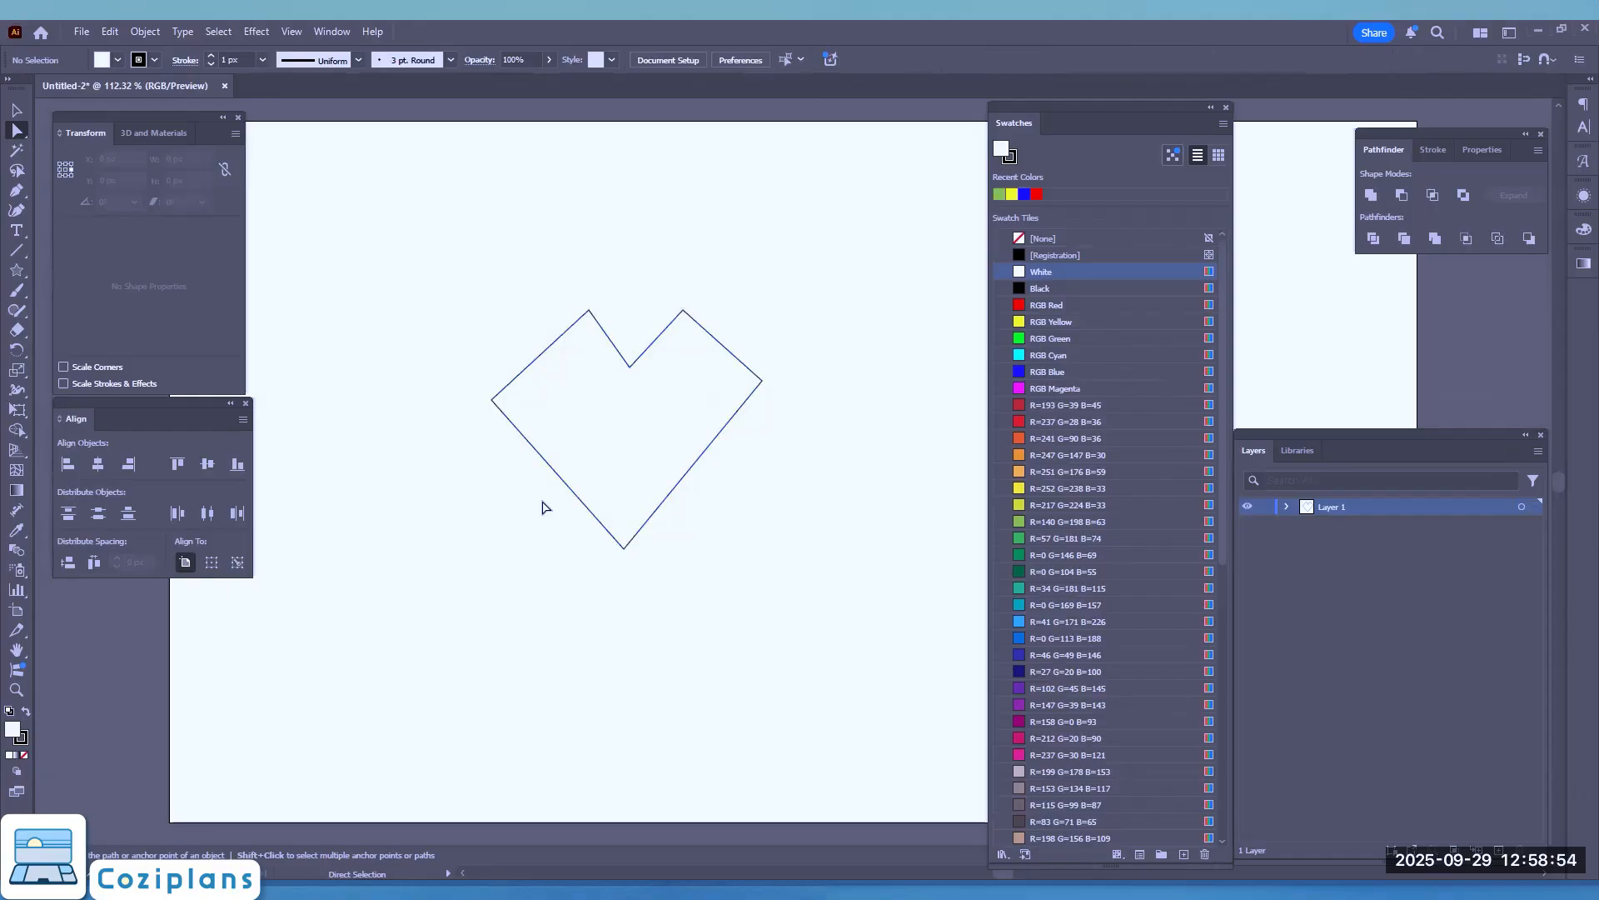
key("v")
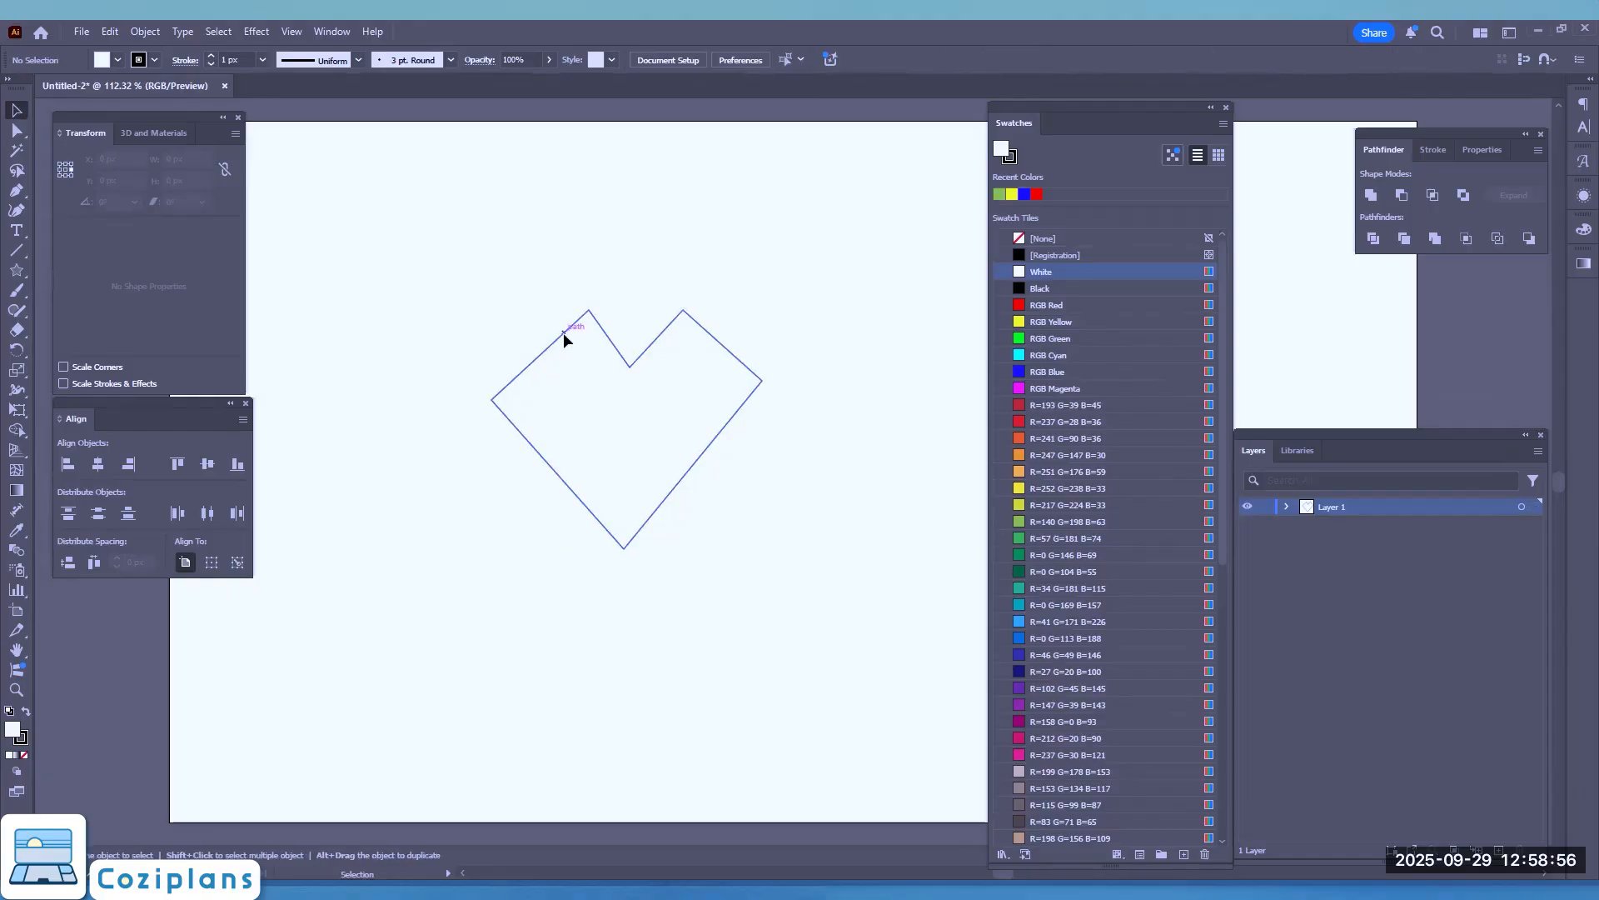
left_click_drag(563, 332, 594, 315)
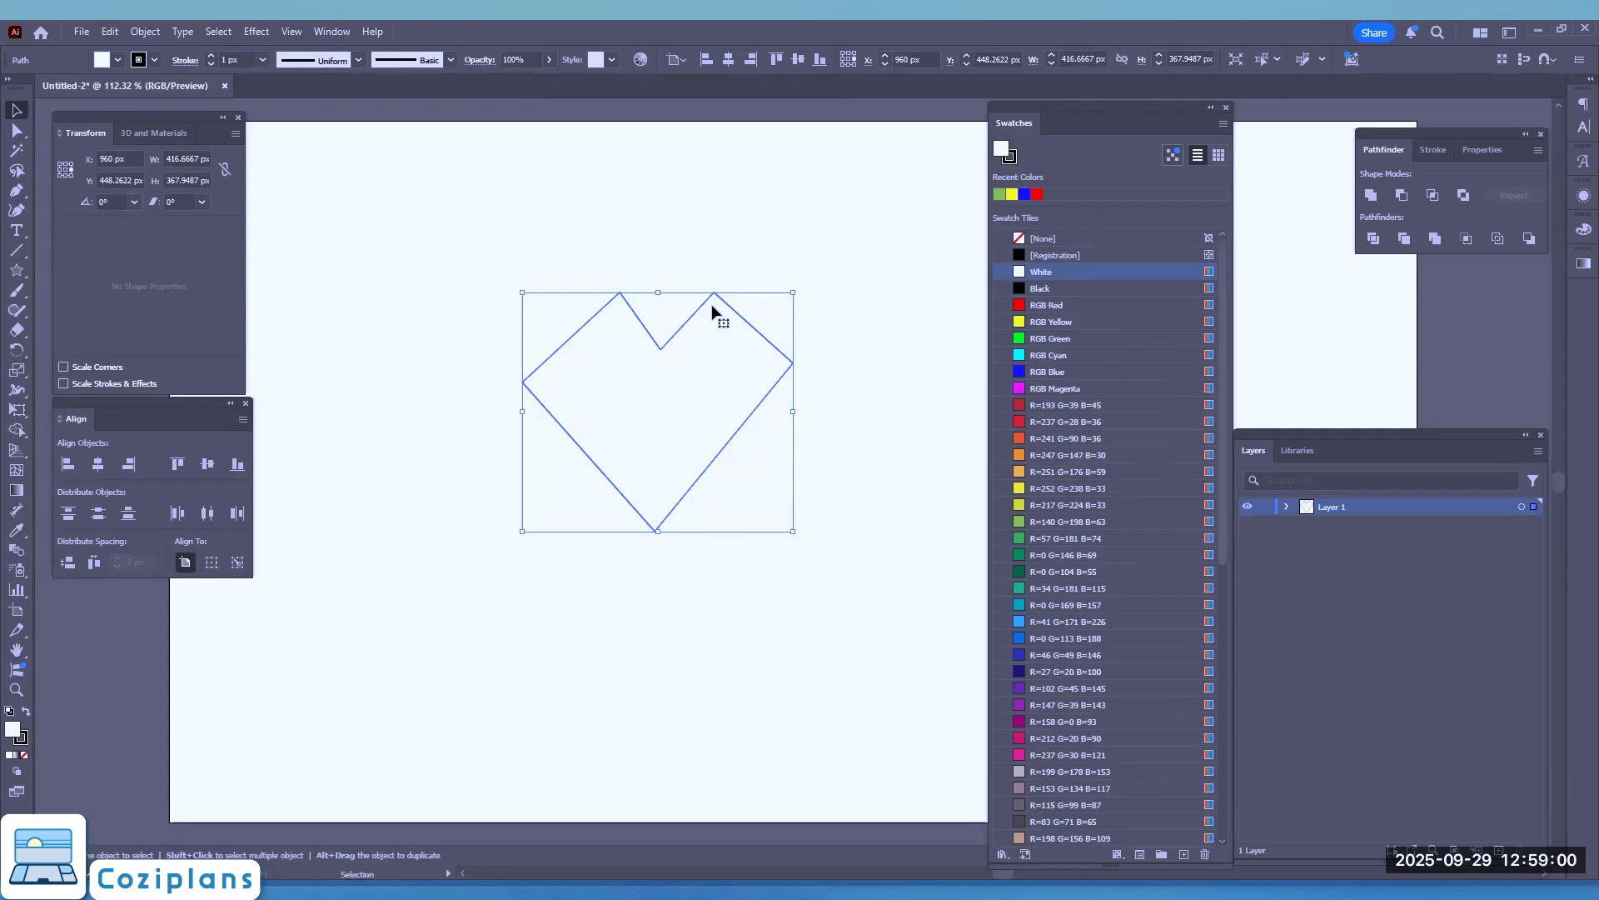
Step: Move the heart by its upper-left peak with the Direct Selection tool to about X 943 px, Y 473 px and clear the selection
key("a")
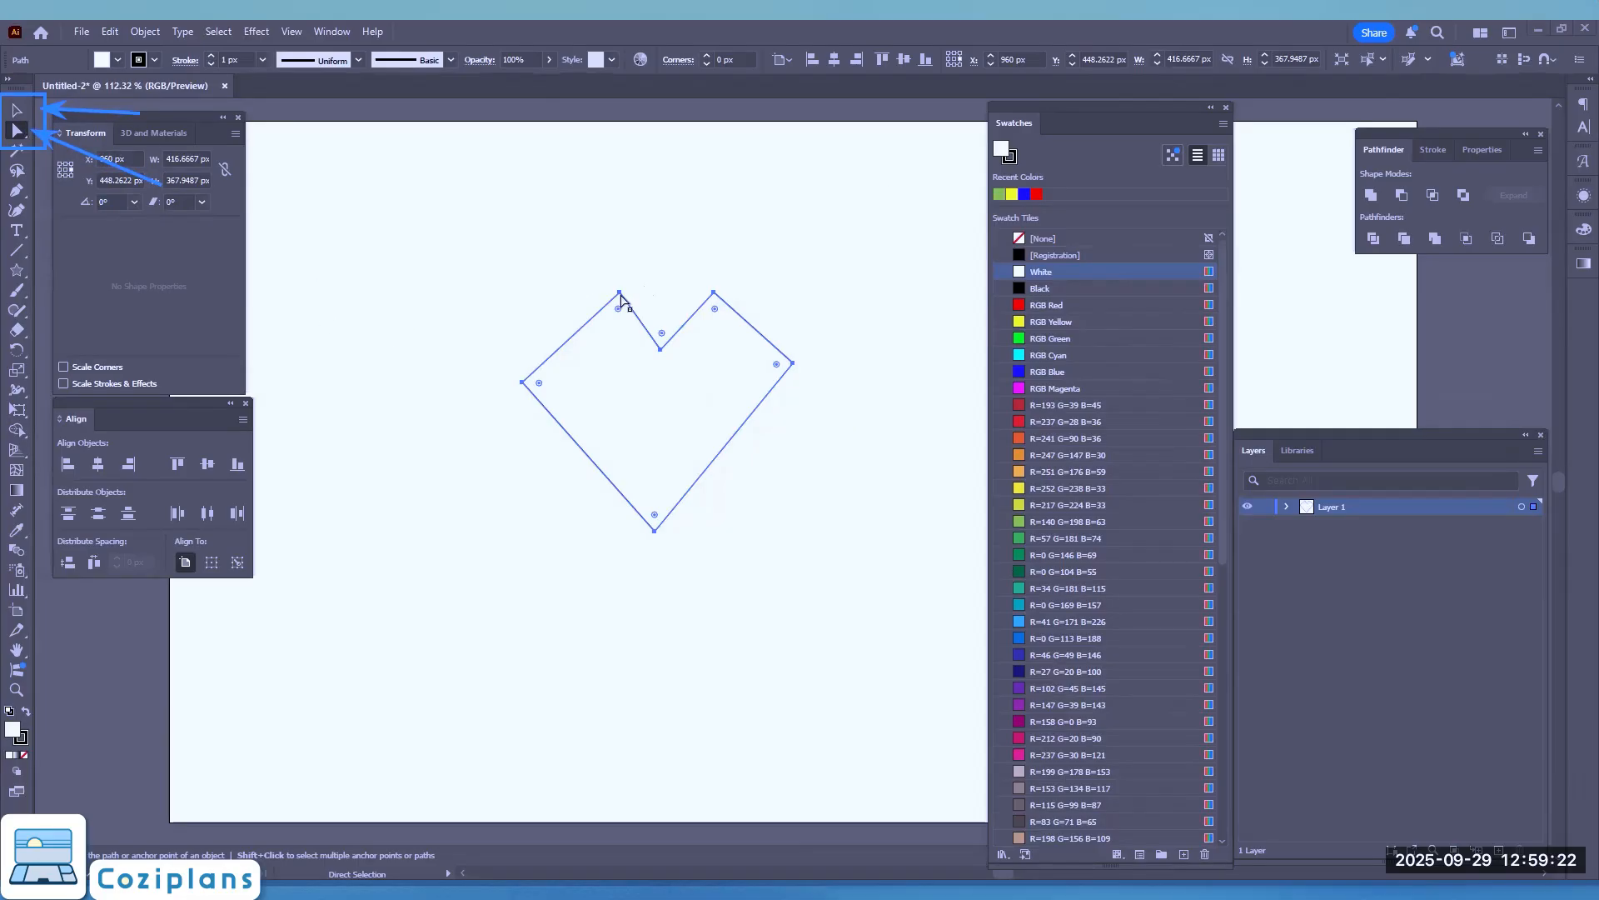
mouse_move(619, 293)
left_mouse_down()
mouse_move(608, 282)
mouse_move(609, 309)
left_mouse_up()
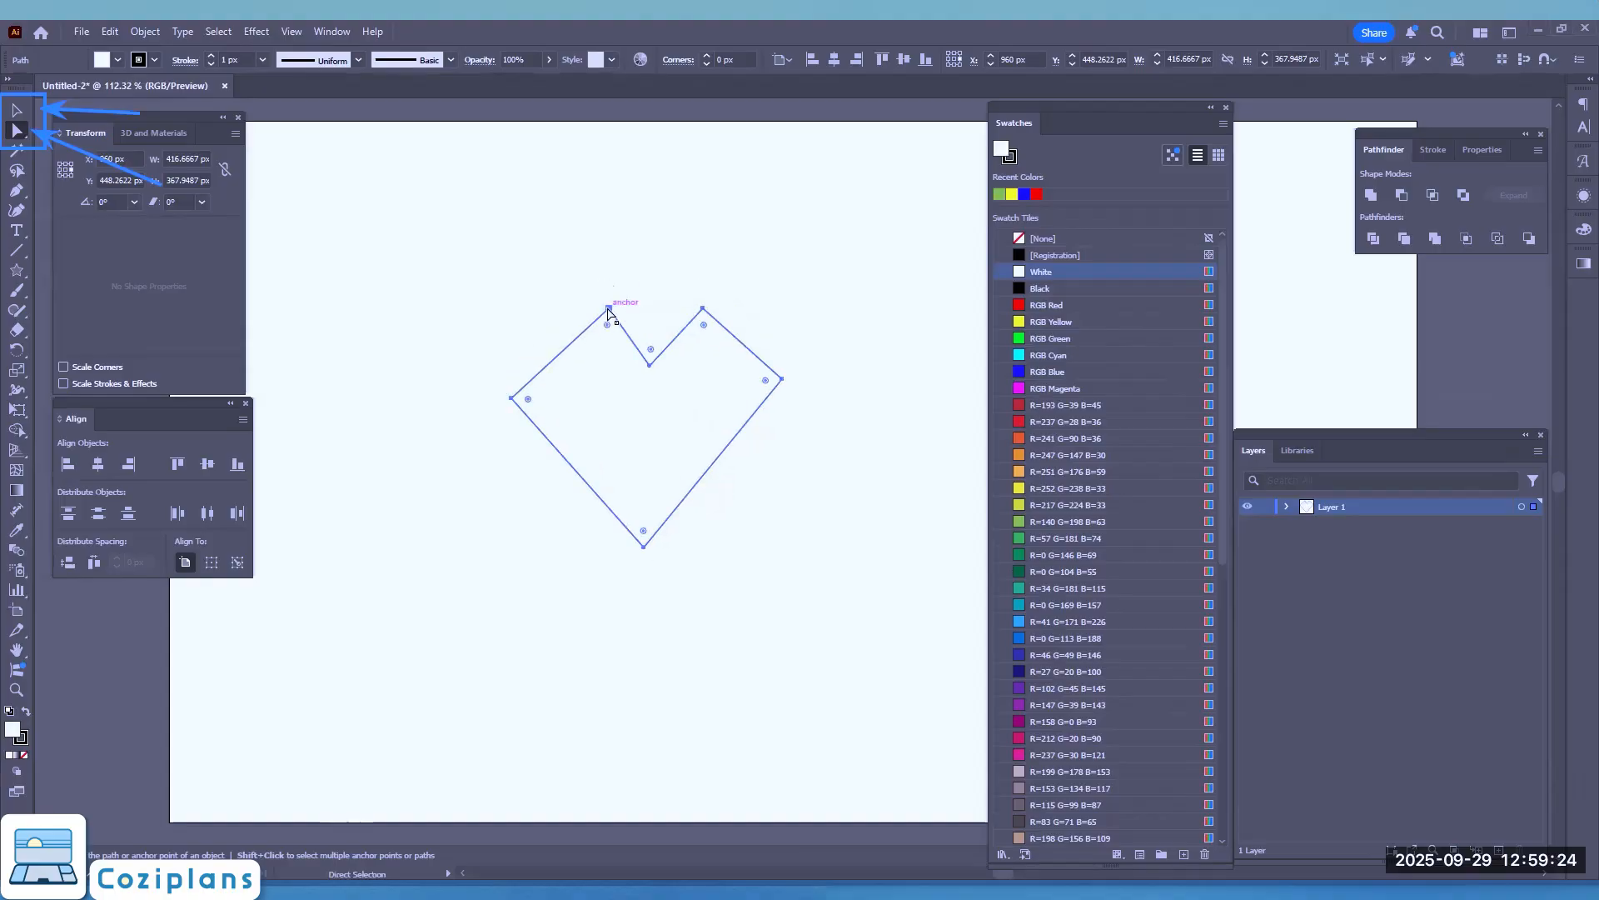
left_click(609, 309)
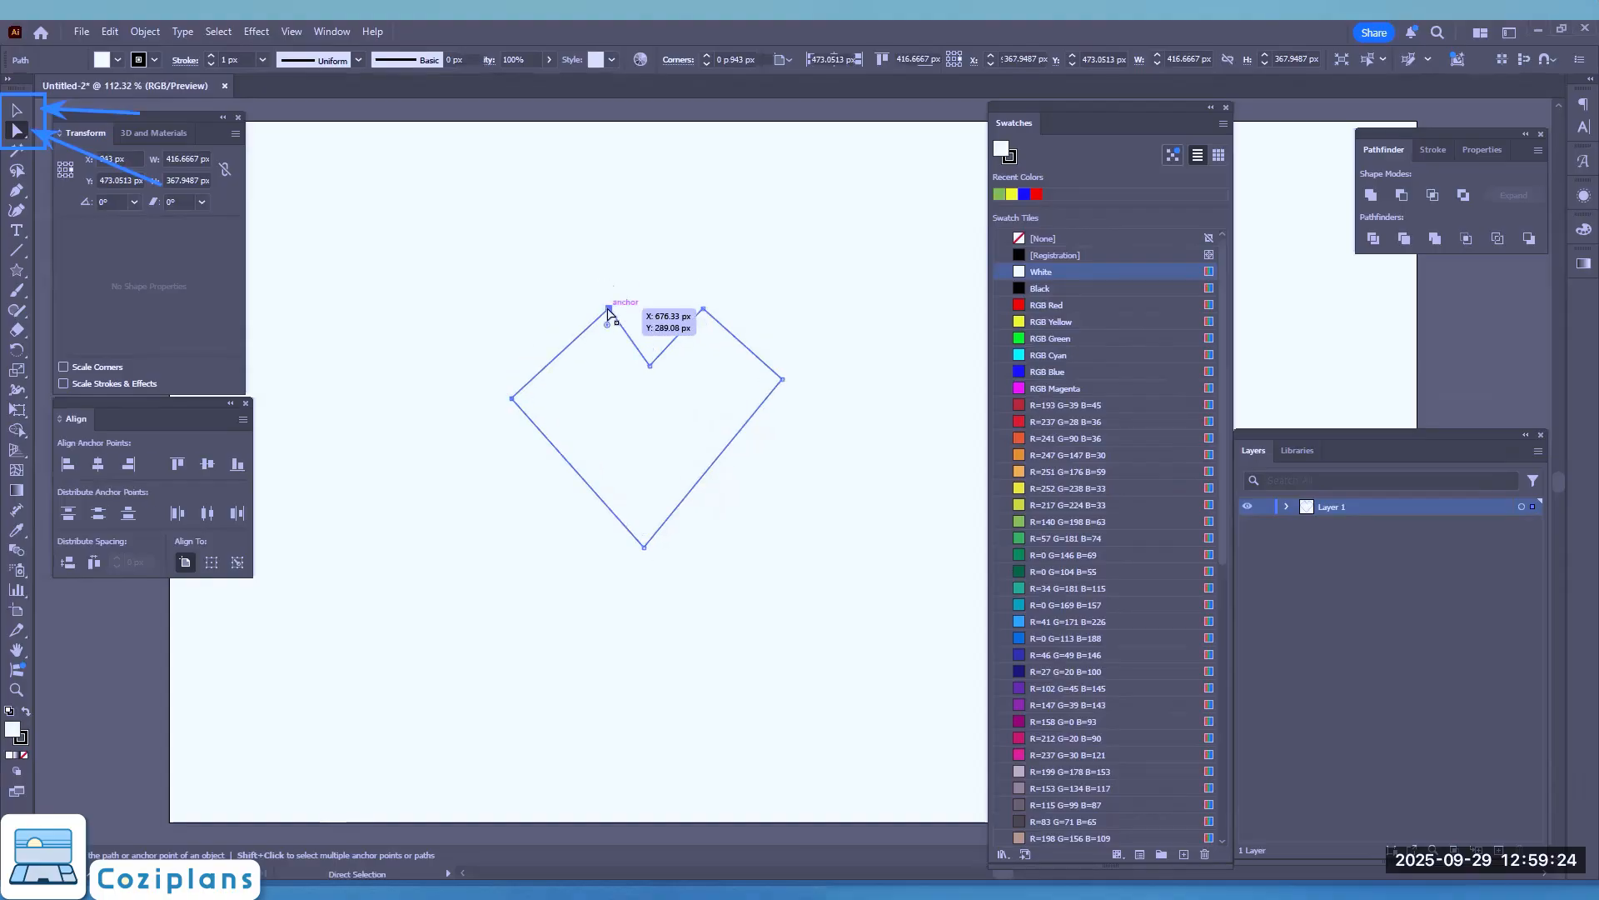
left_click(490, 314)
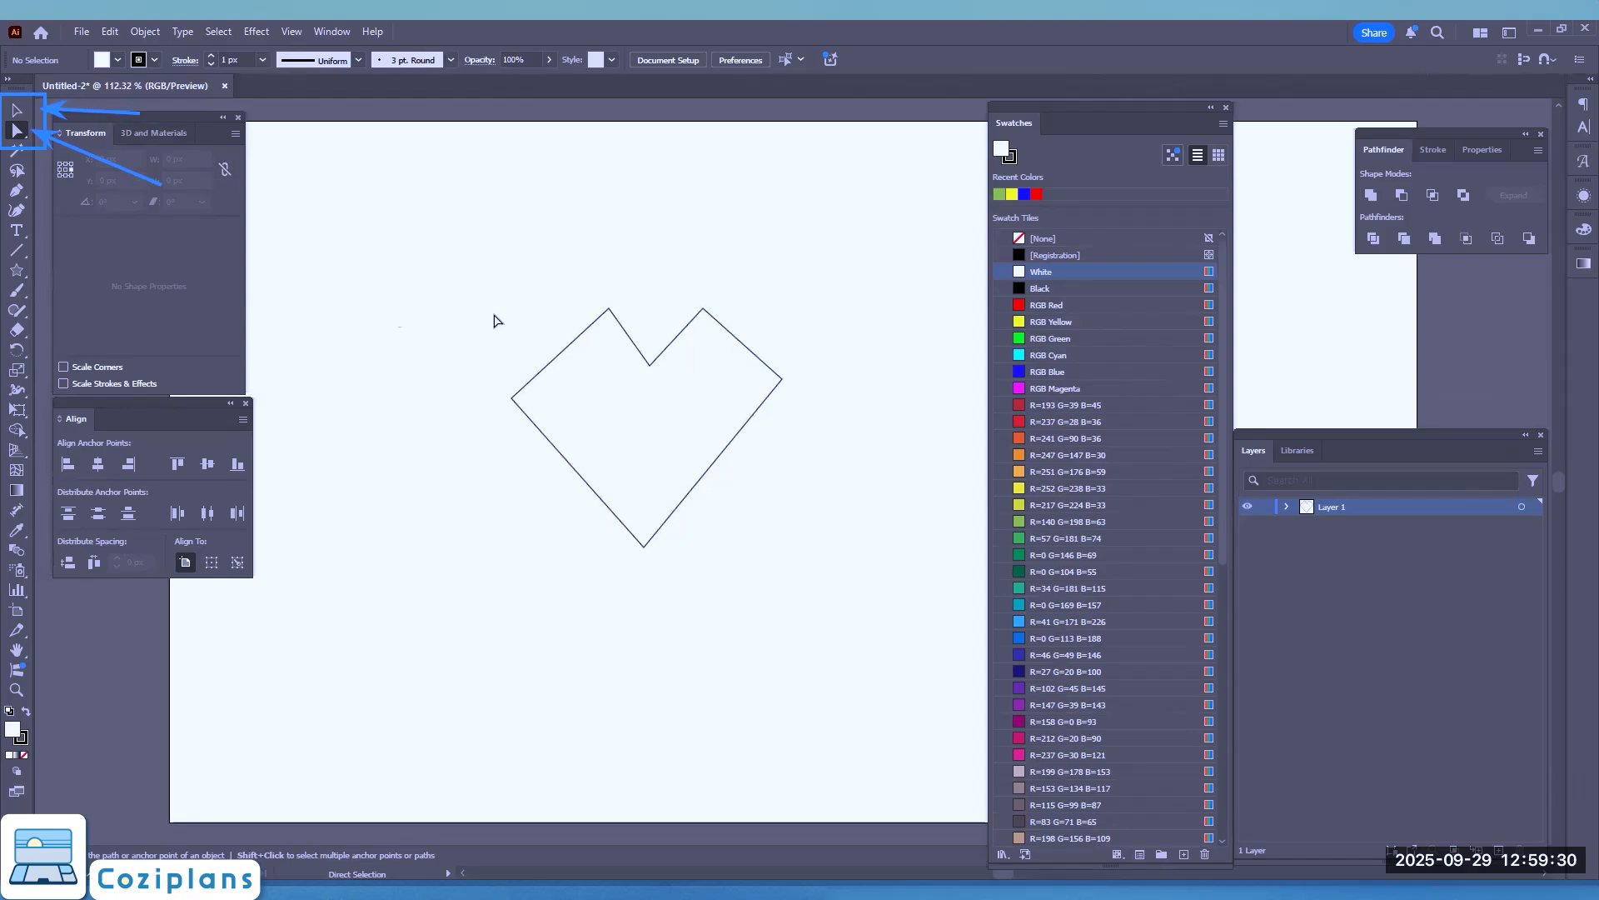
Step: Reselect the whole heart path with the Direct Selection tool and move it to about X 960 px, Y 462 px
left_click(587, 337)
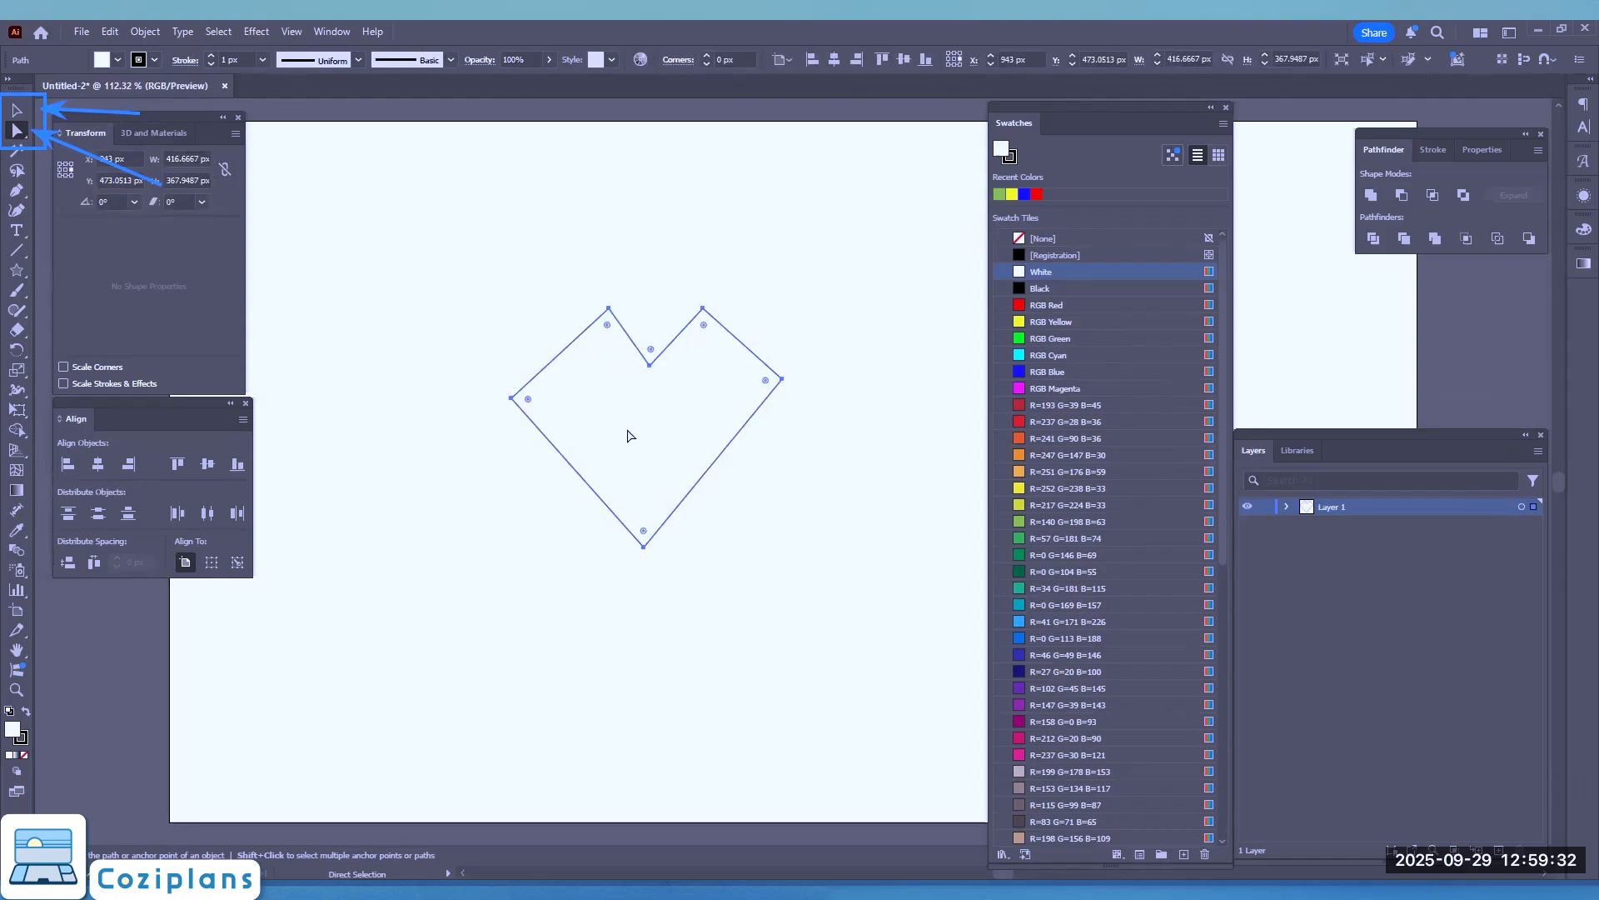
mouse_move(628, 432)
left_mouse_down()
mouse_move(591, 413)
mouse_move(620, 412)
left_mouse_up()
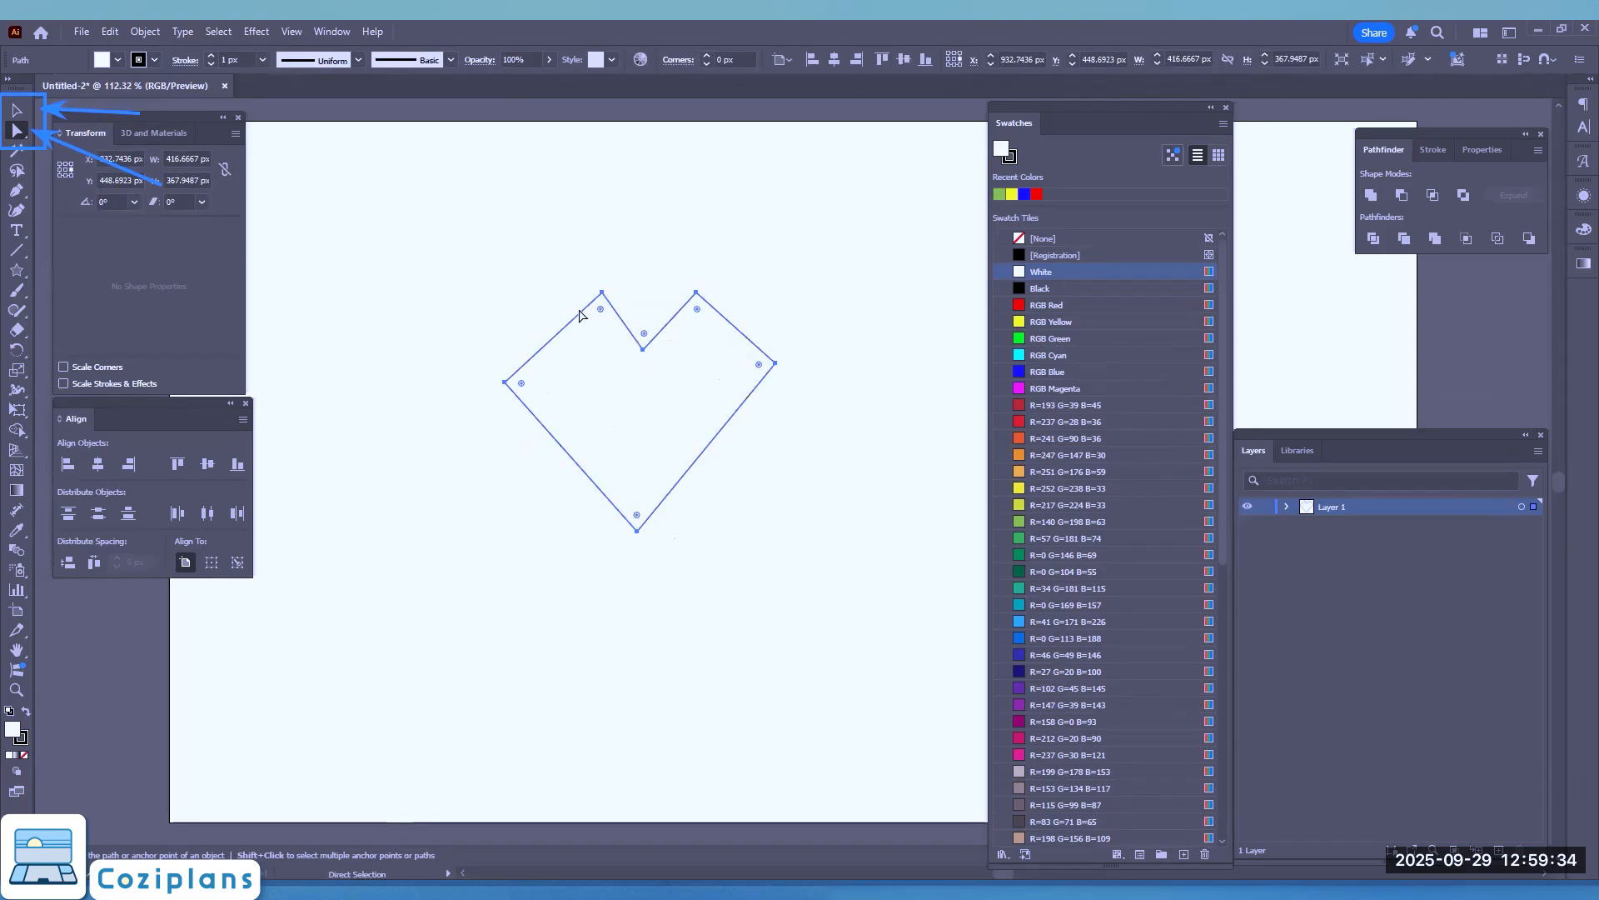
key("v")
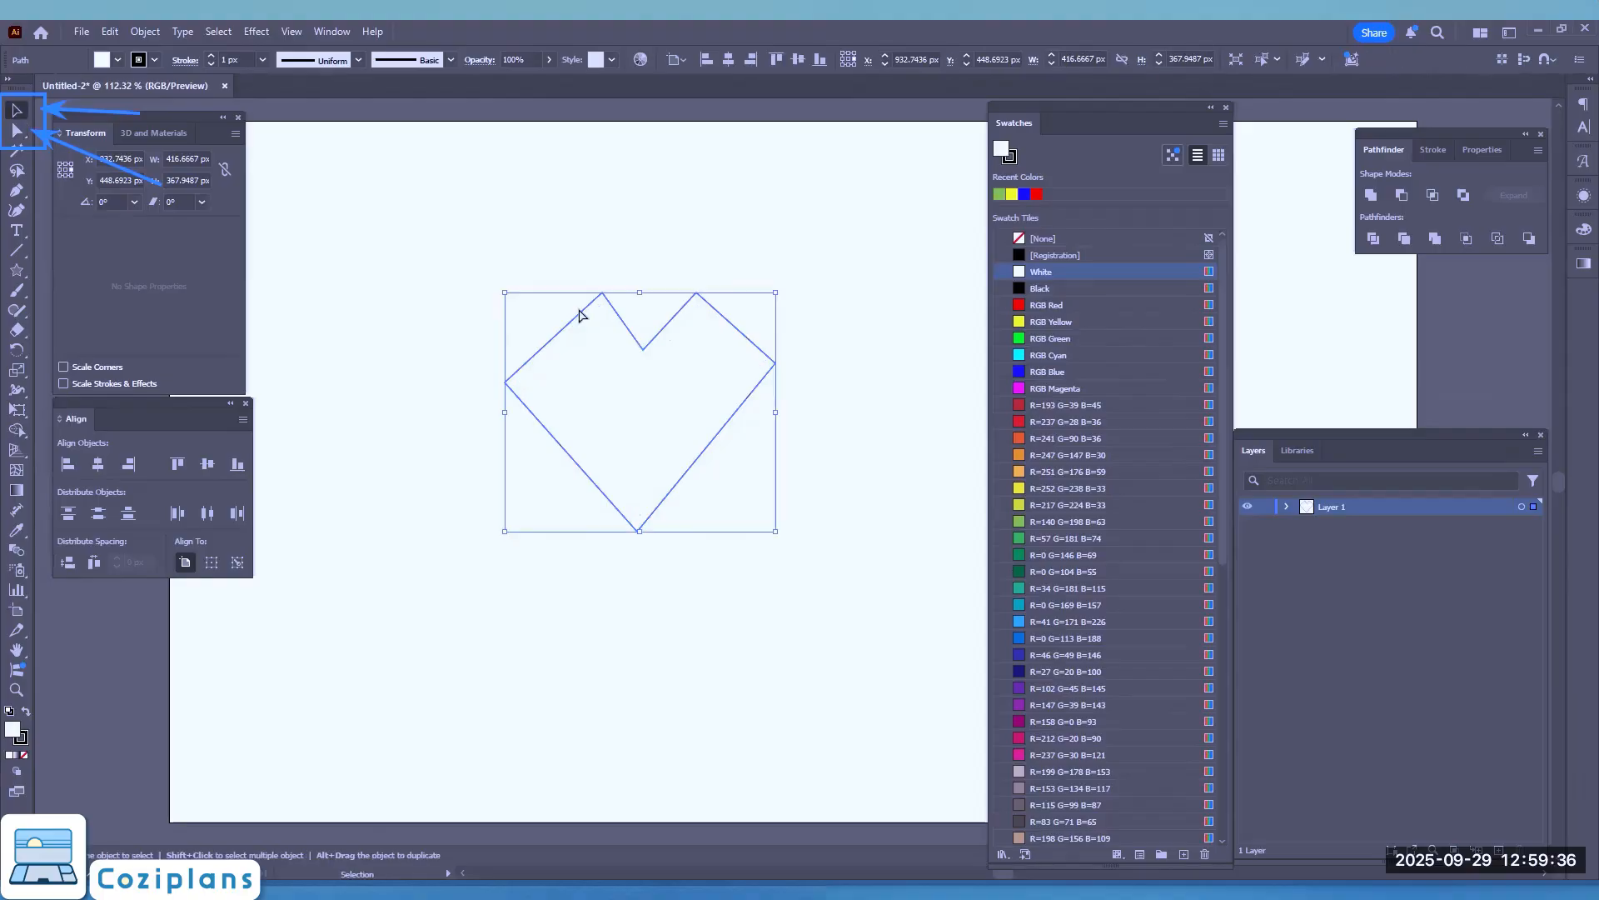
key("a")
mouse_move(605, 297)
left_mouse_down()
mouse_move(529, 232)
mouse_move(615, 314)
left_mouse_up()
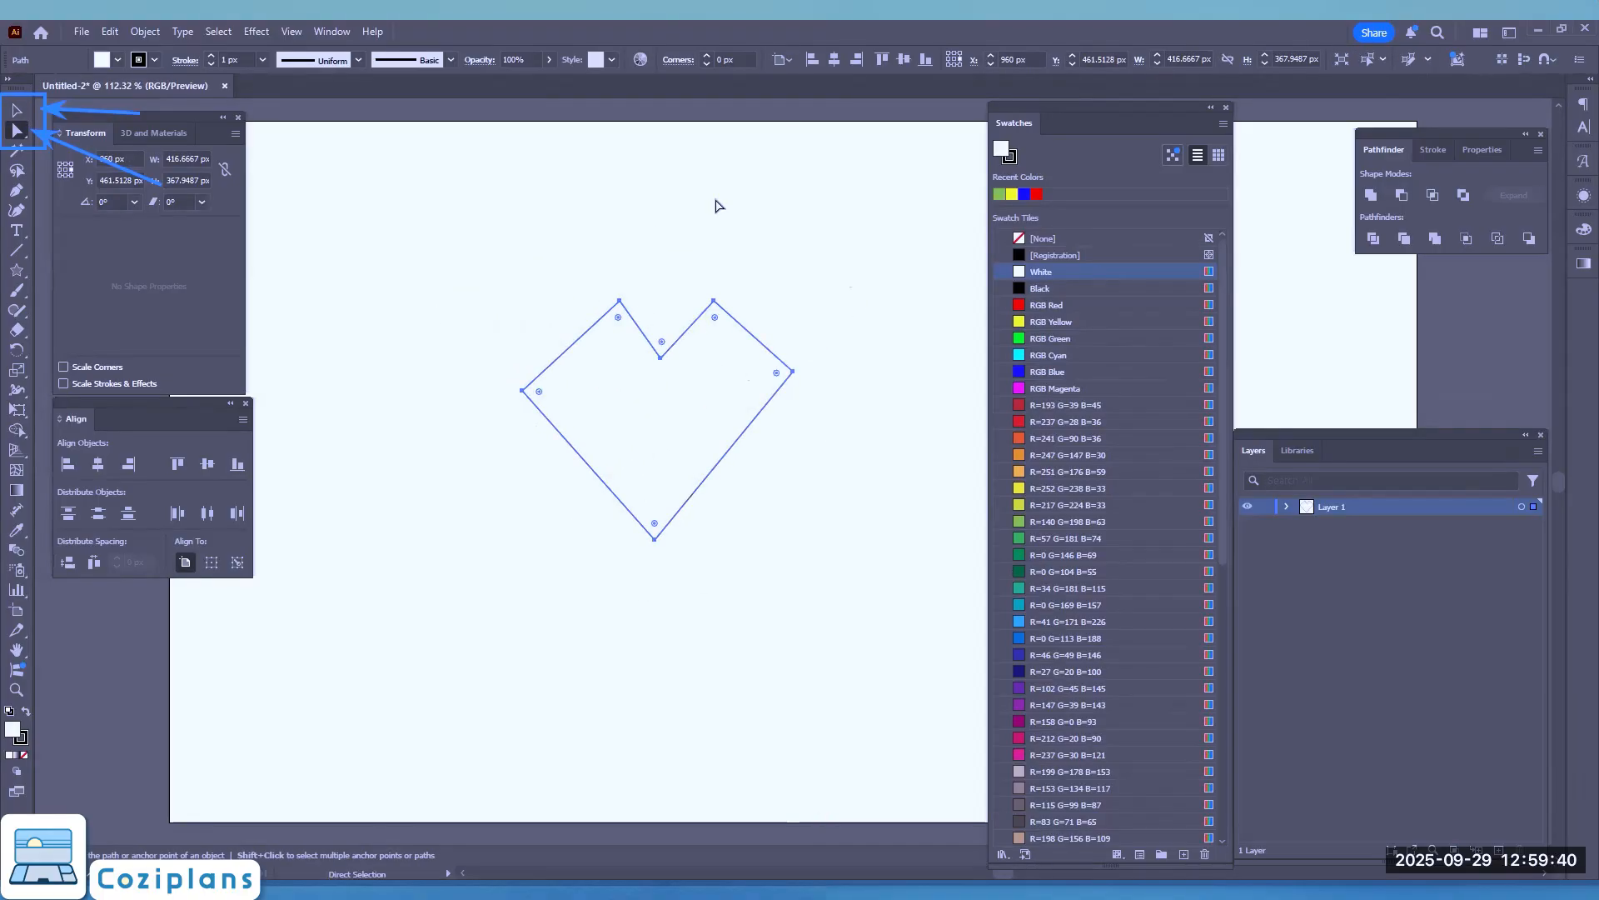
Step: Select only the anchor point at the heart's upper-left peak with the Direct Selection tool
key("v")
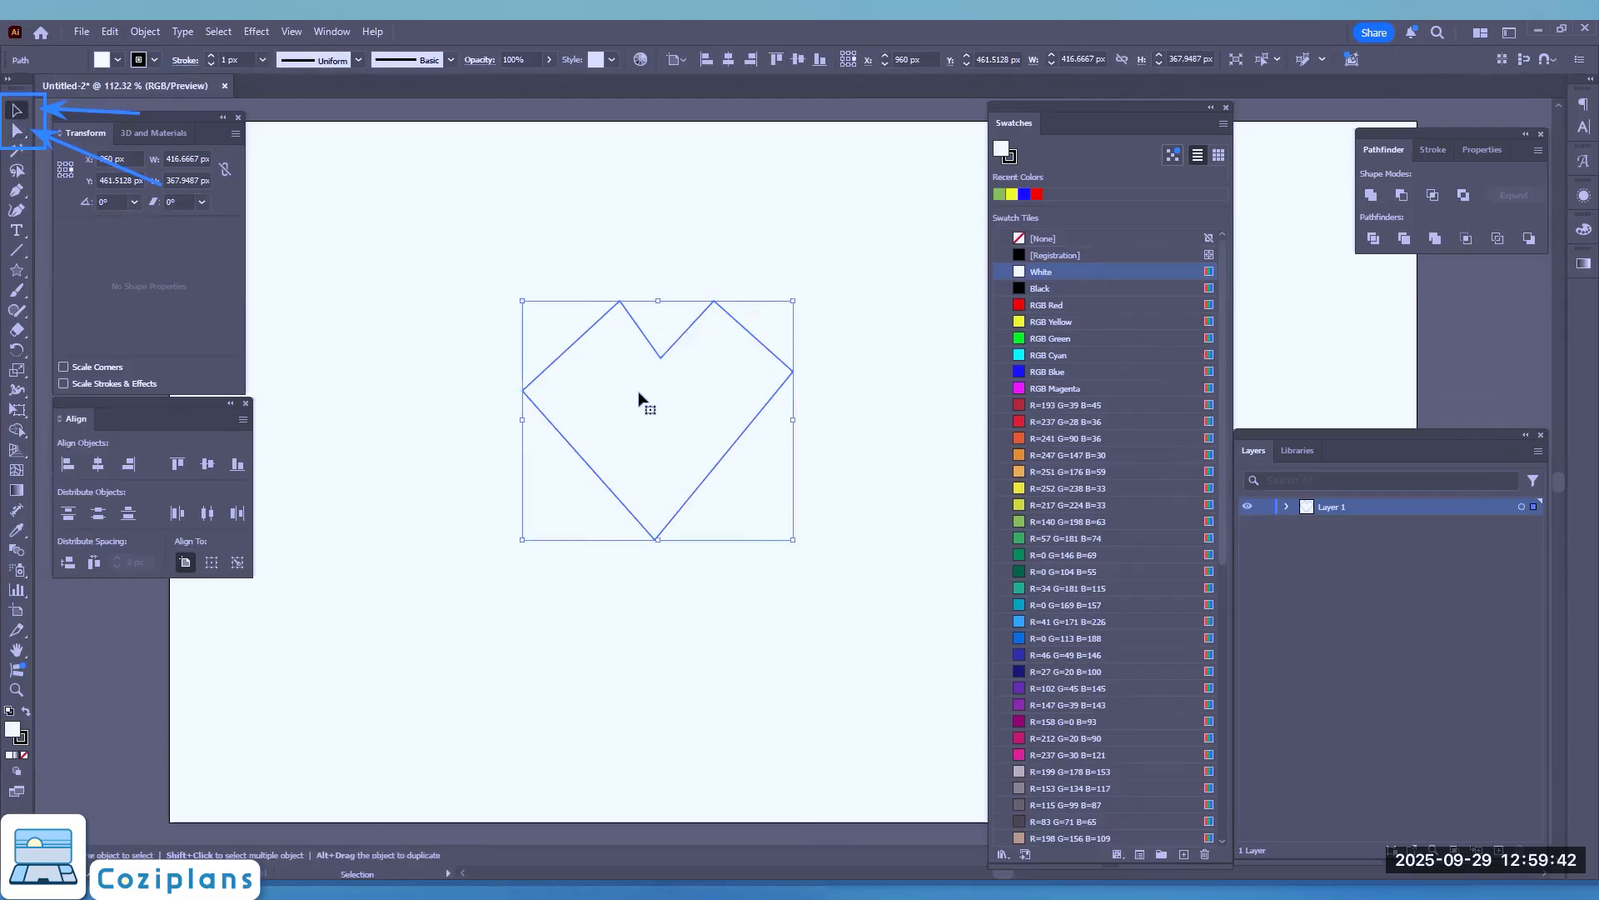
key("a")
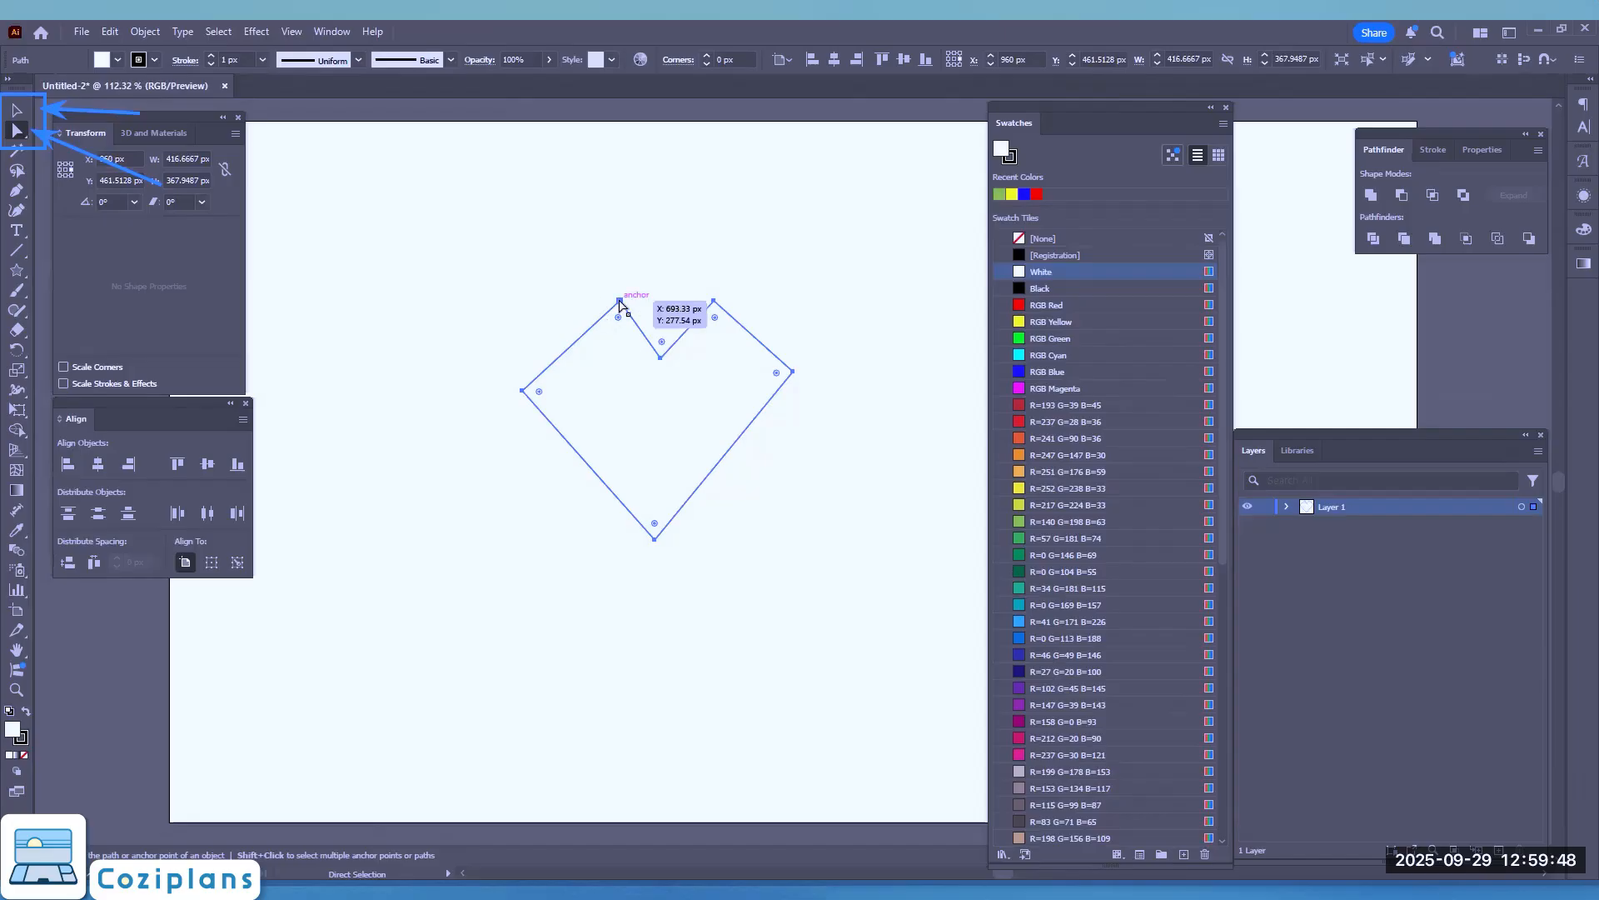
left_click(618, 297)
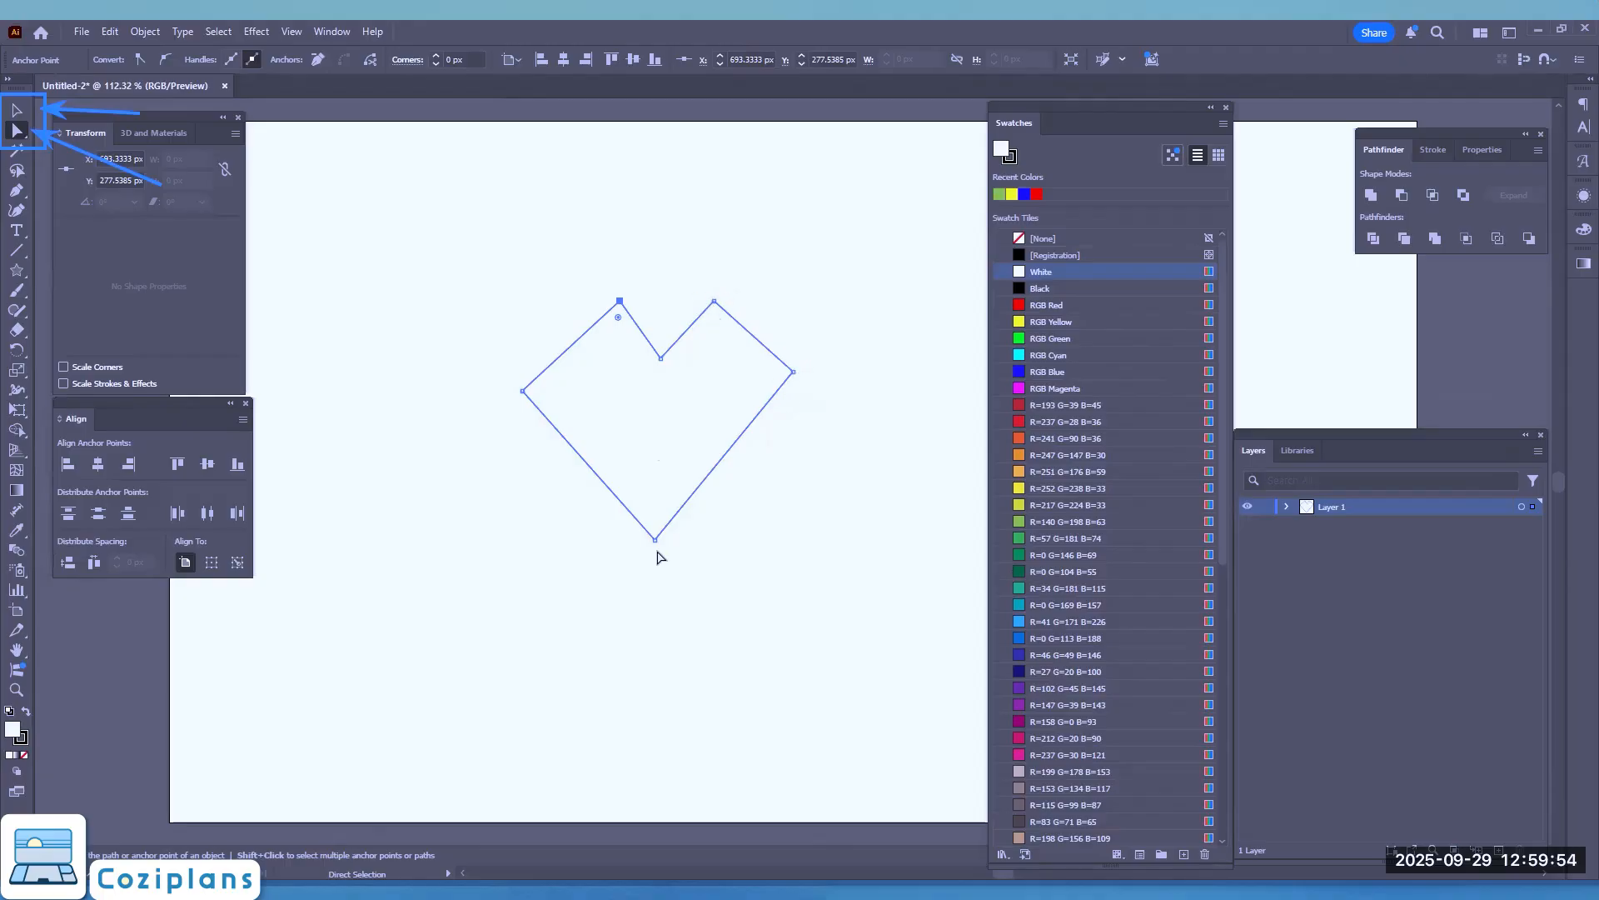
Step: Reshape the heart by moving its left peak to about X 648 px, right peak outward, notch down and left side point to about Y 374 px
mouse_move(621, 301)
left_mouse_down()
mouse_move(542, 311)
mouse_move(625, 302)
mouse_move(591, 301)
left_mouse_up()
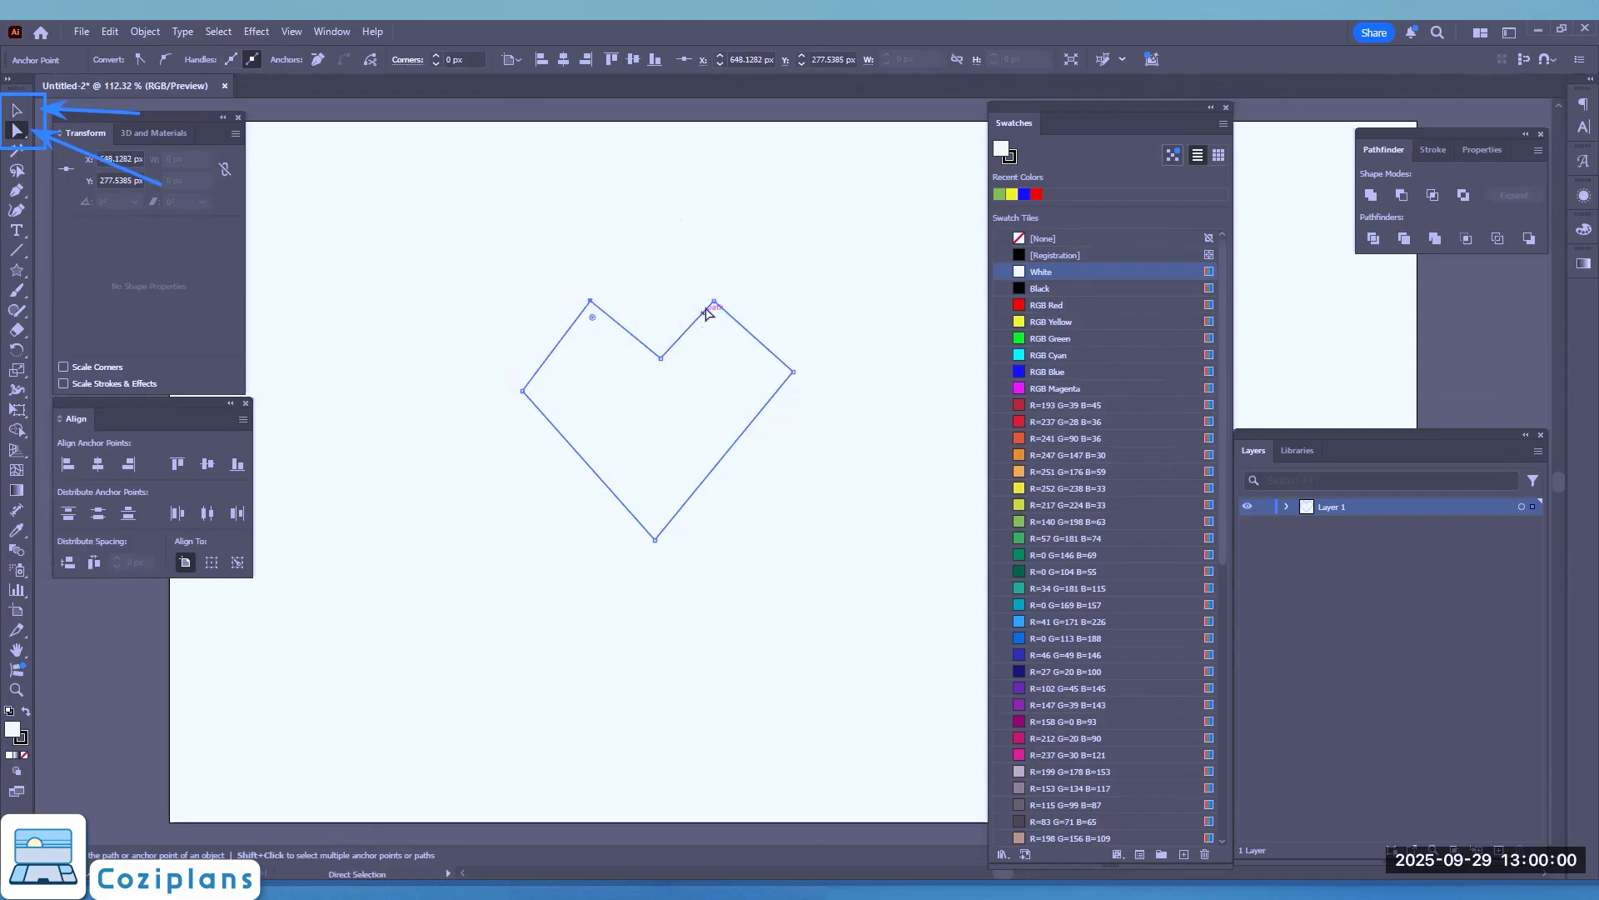
left_click_drag(715, 301, 733, 301)
mouse_move(661, 359)
left_mouse_down()
mouse_move(647, 377)
mouse_move(662, 371)
left_mouse_up()
left_click_drag(522, 389, 530, 363)
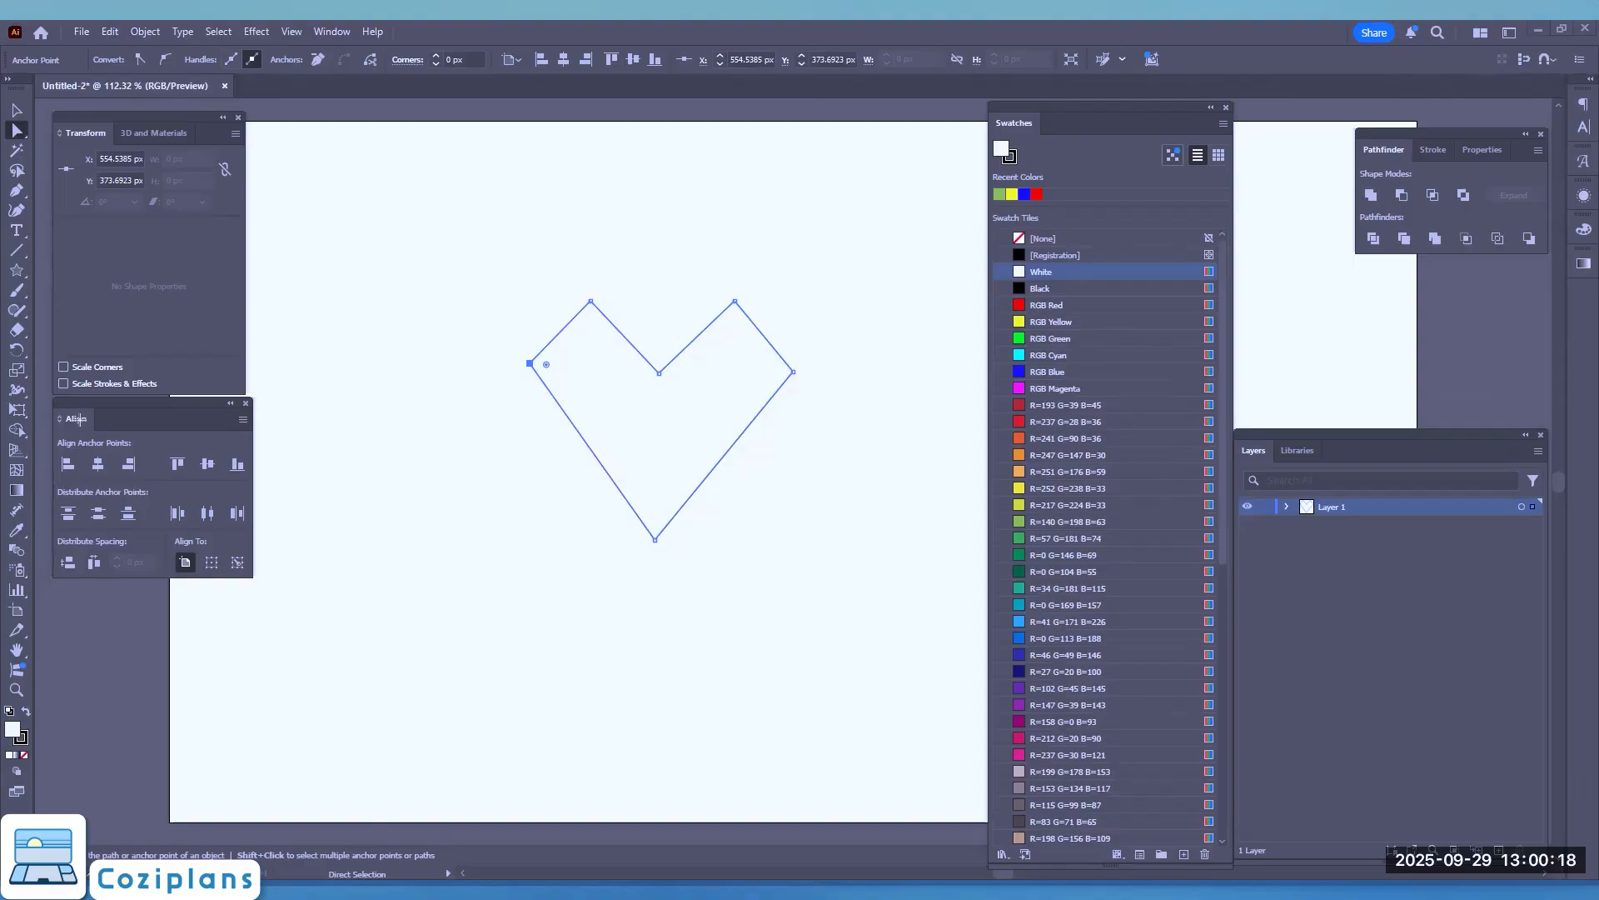
Step: Select the heart's left side, notch and right side anchor points and align them with Vertical Align Center
left_click_drag(52, 400, 264, 587)
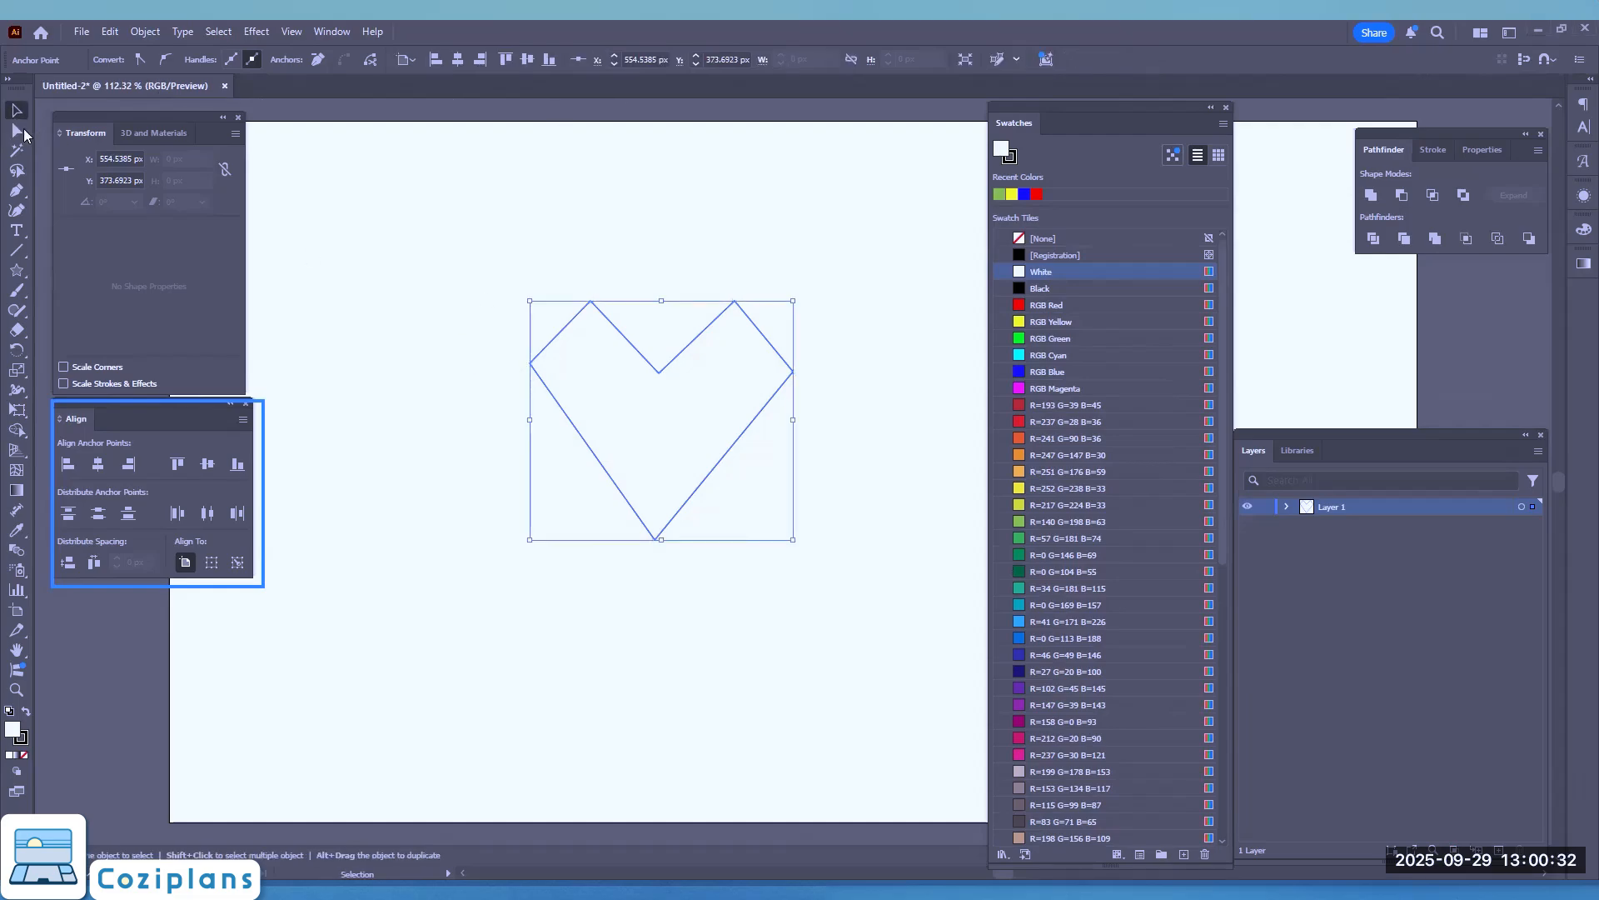
left_click(22, 129)
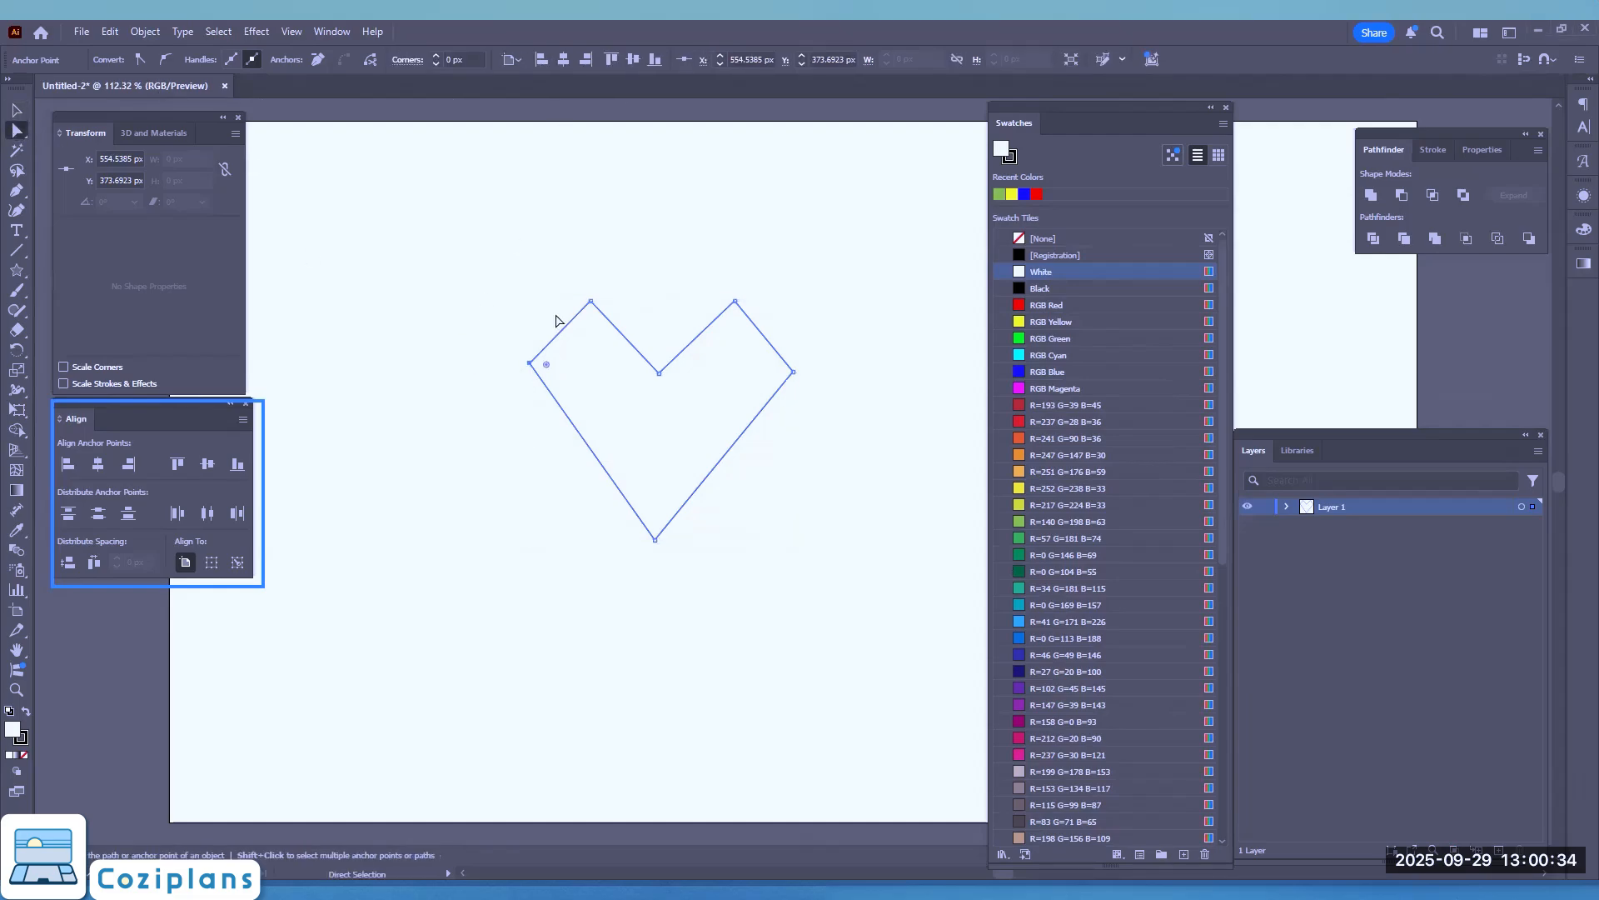
left_click(530, 363)
left_click(659, 372, "shift")
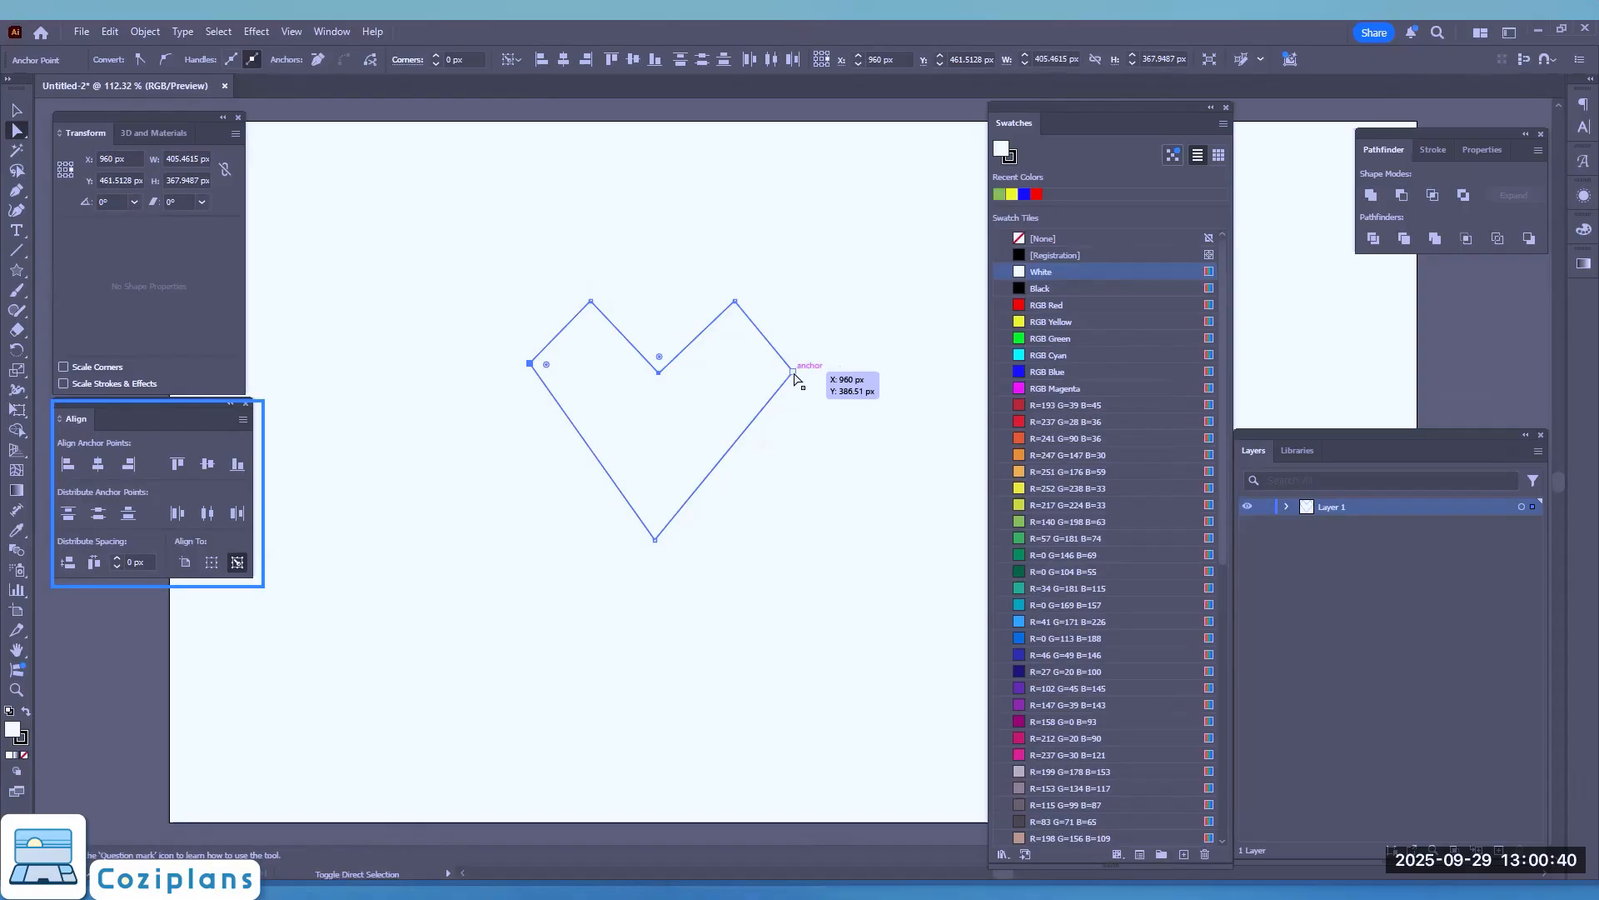
left_click(794, 373, "shift")
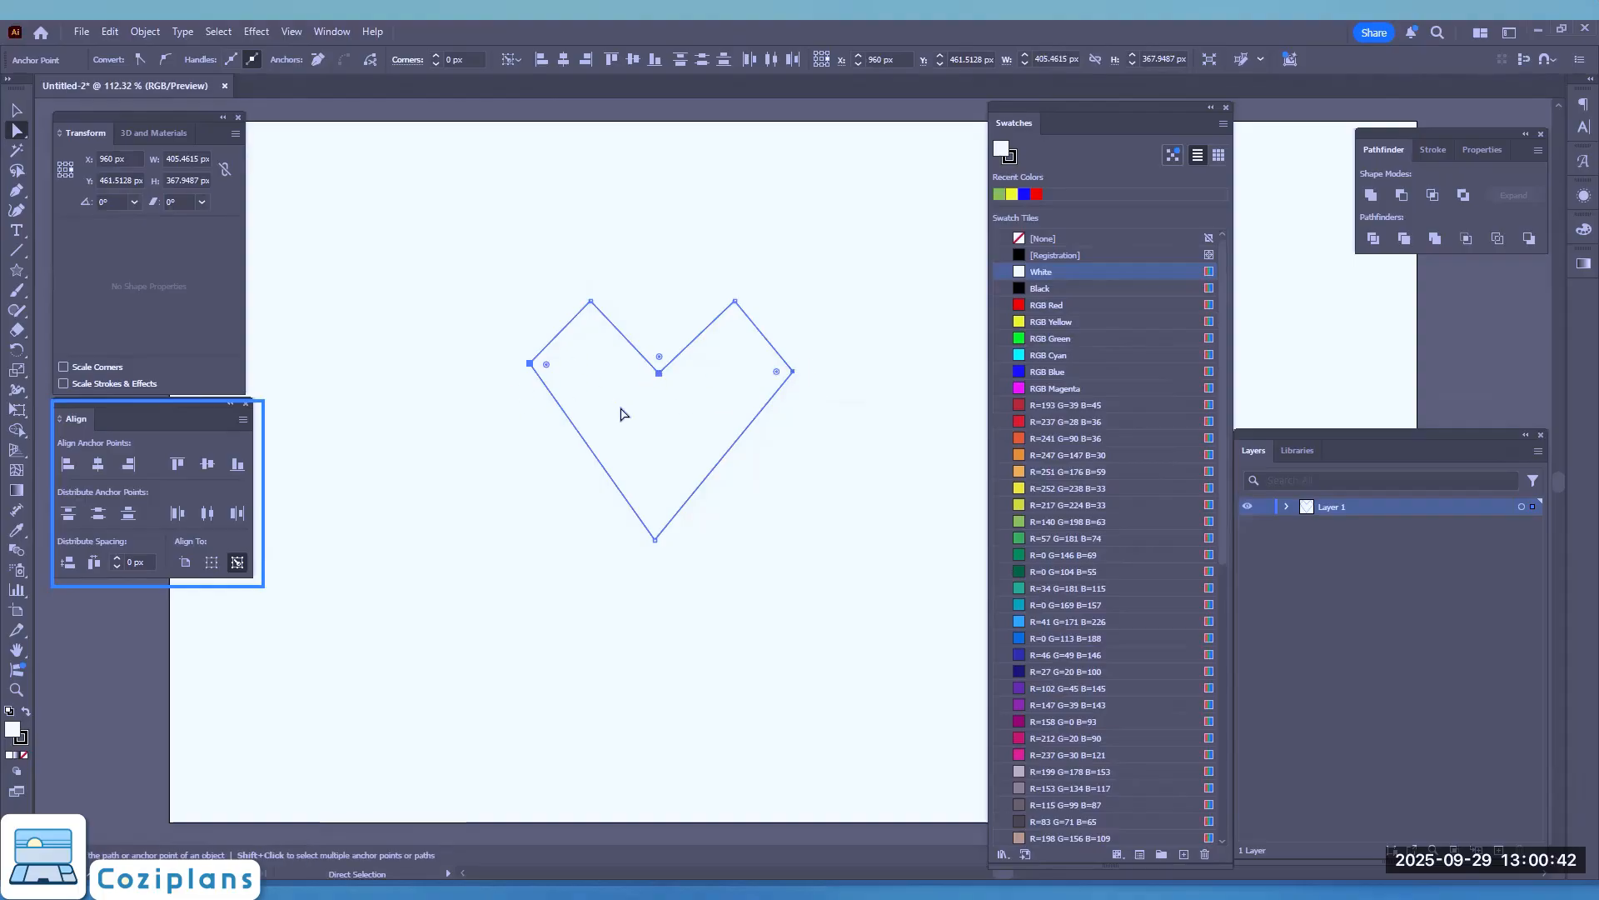
left_click(206, 464)
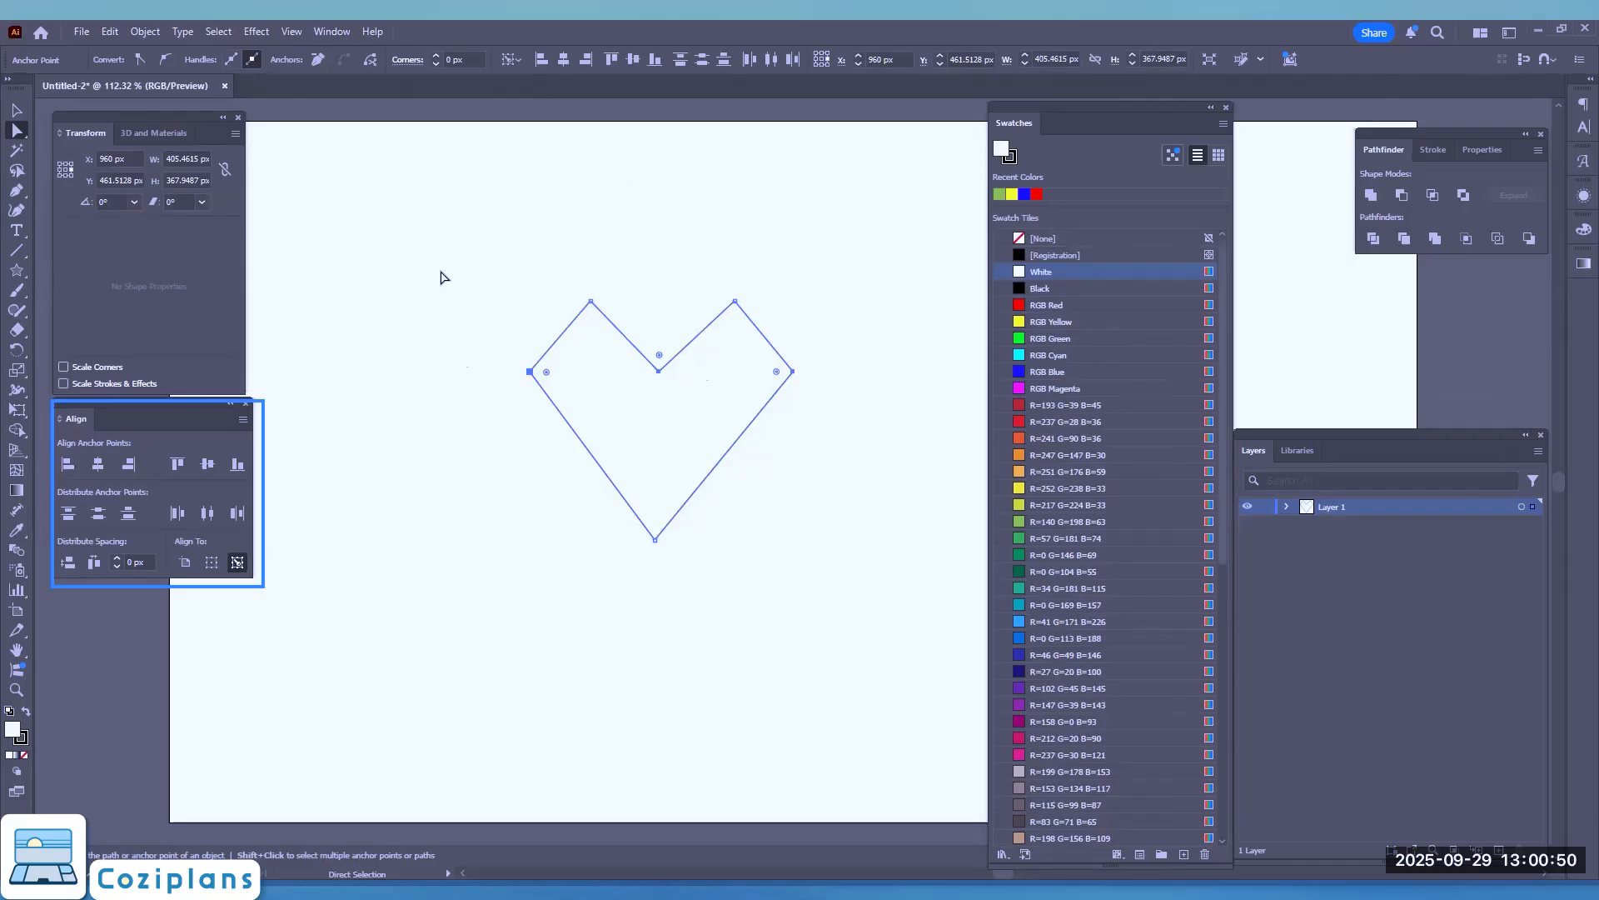
Step: Try to distribute the heart's upper anchor points by horizontal centers relative to the key anchor
left_click_drag(438, 270, 908, 399)
left_click(209, 512)
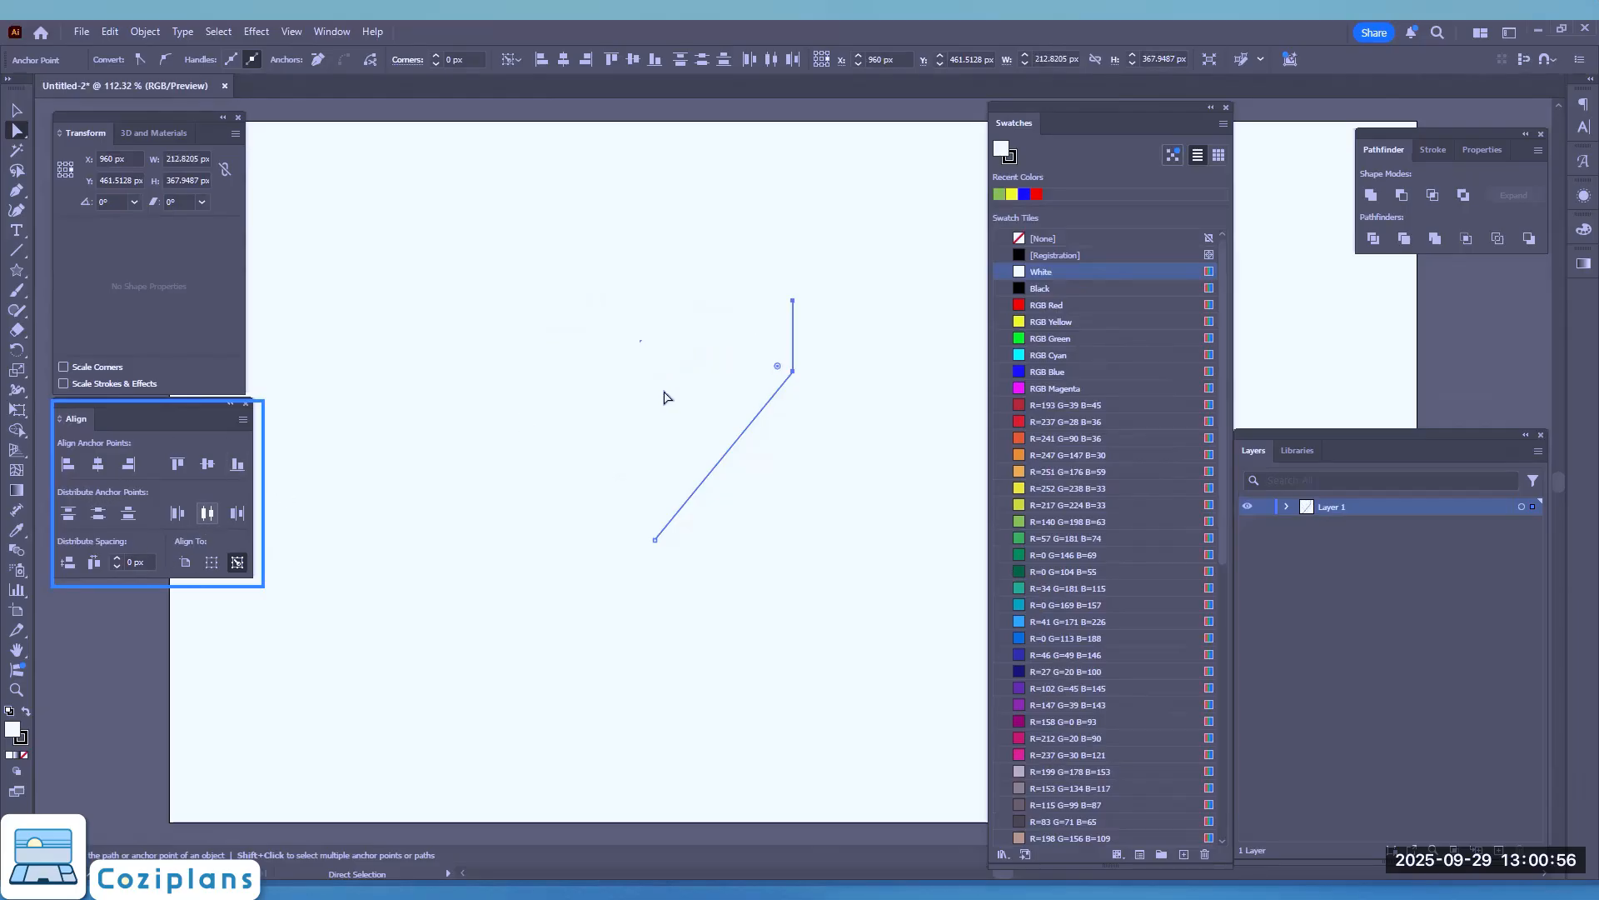
key("ctrl+z")
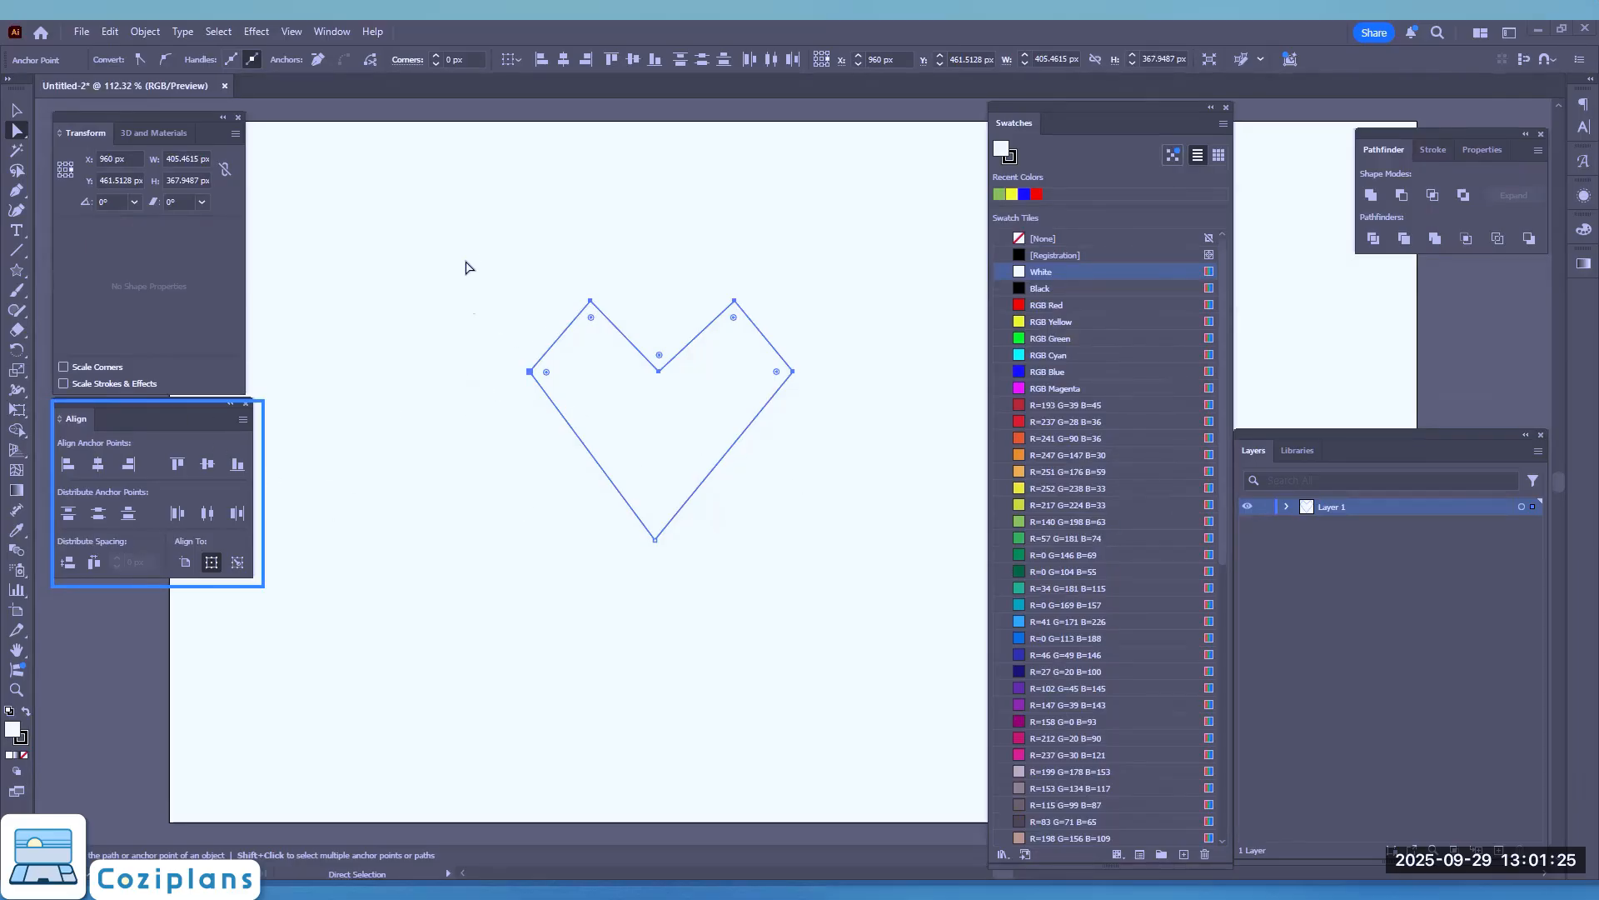
Step: Select the heart's five upper anchor points and distribute them evenly by horizontal centers relative to the selection
left_click_drag(466, 266, 862, 598)
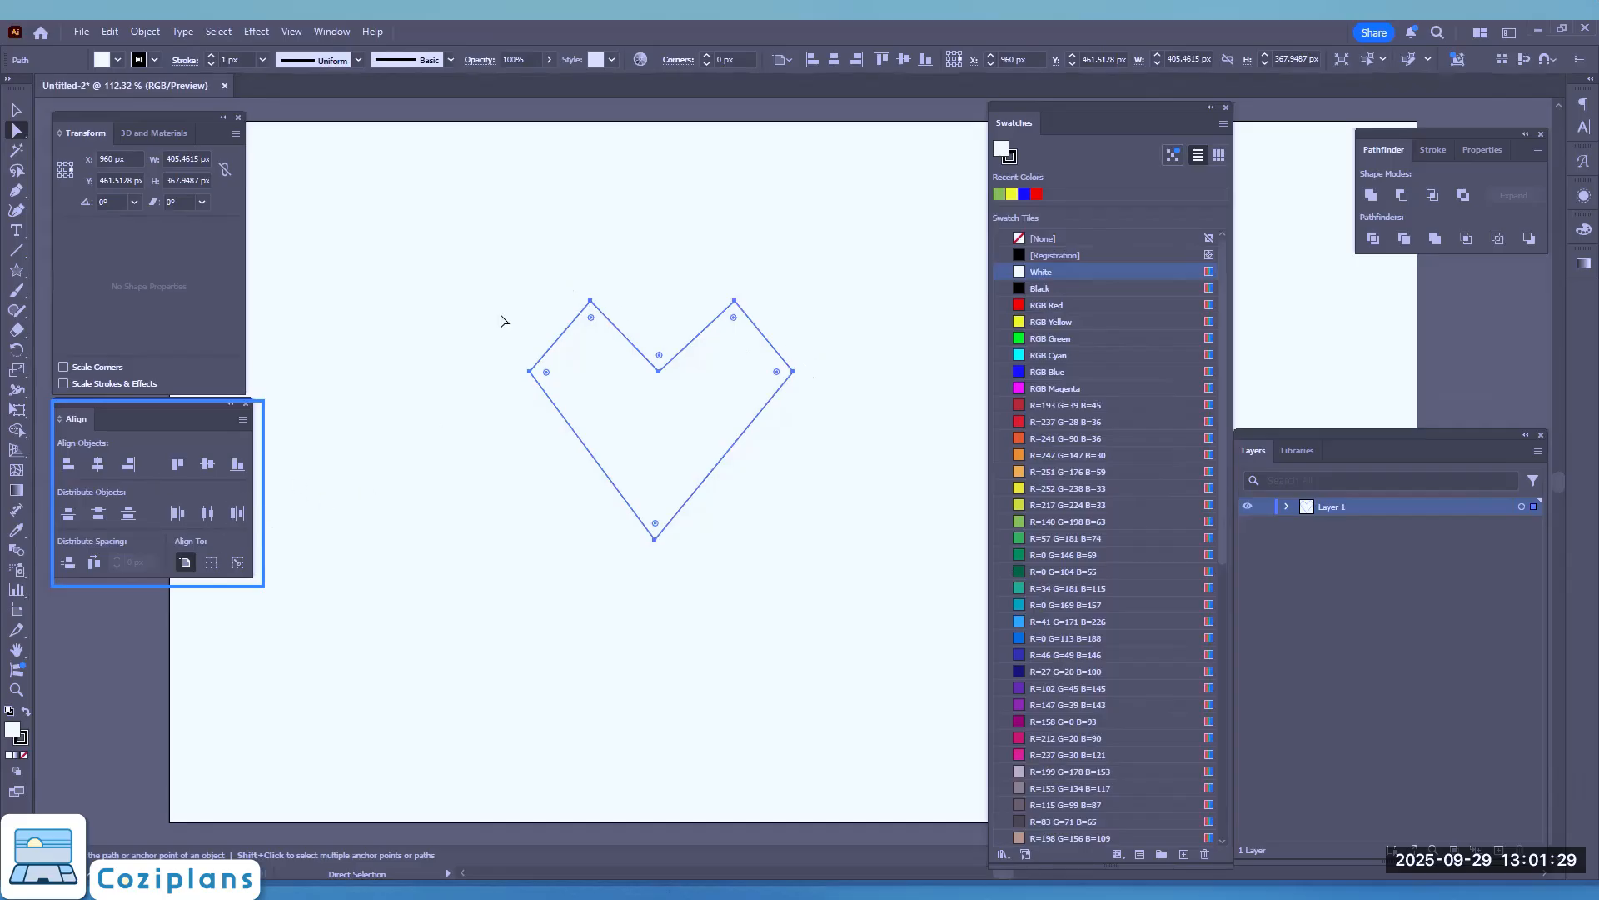
left_click_drag(464, 247, 824, 406)
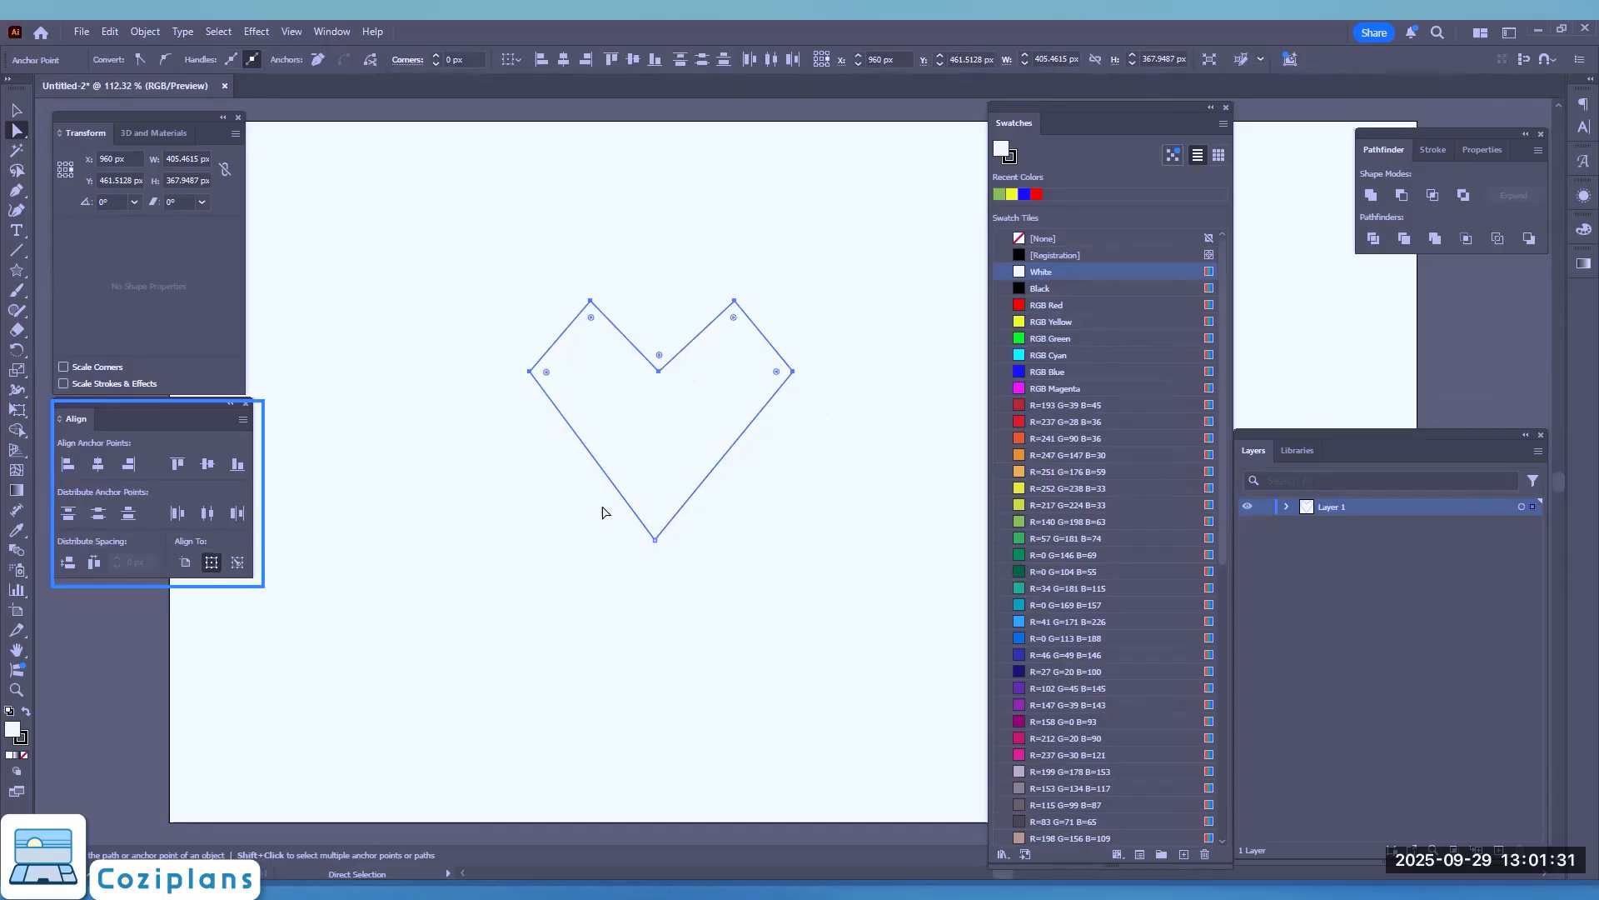
left_click(211, 510)
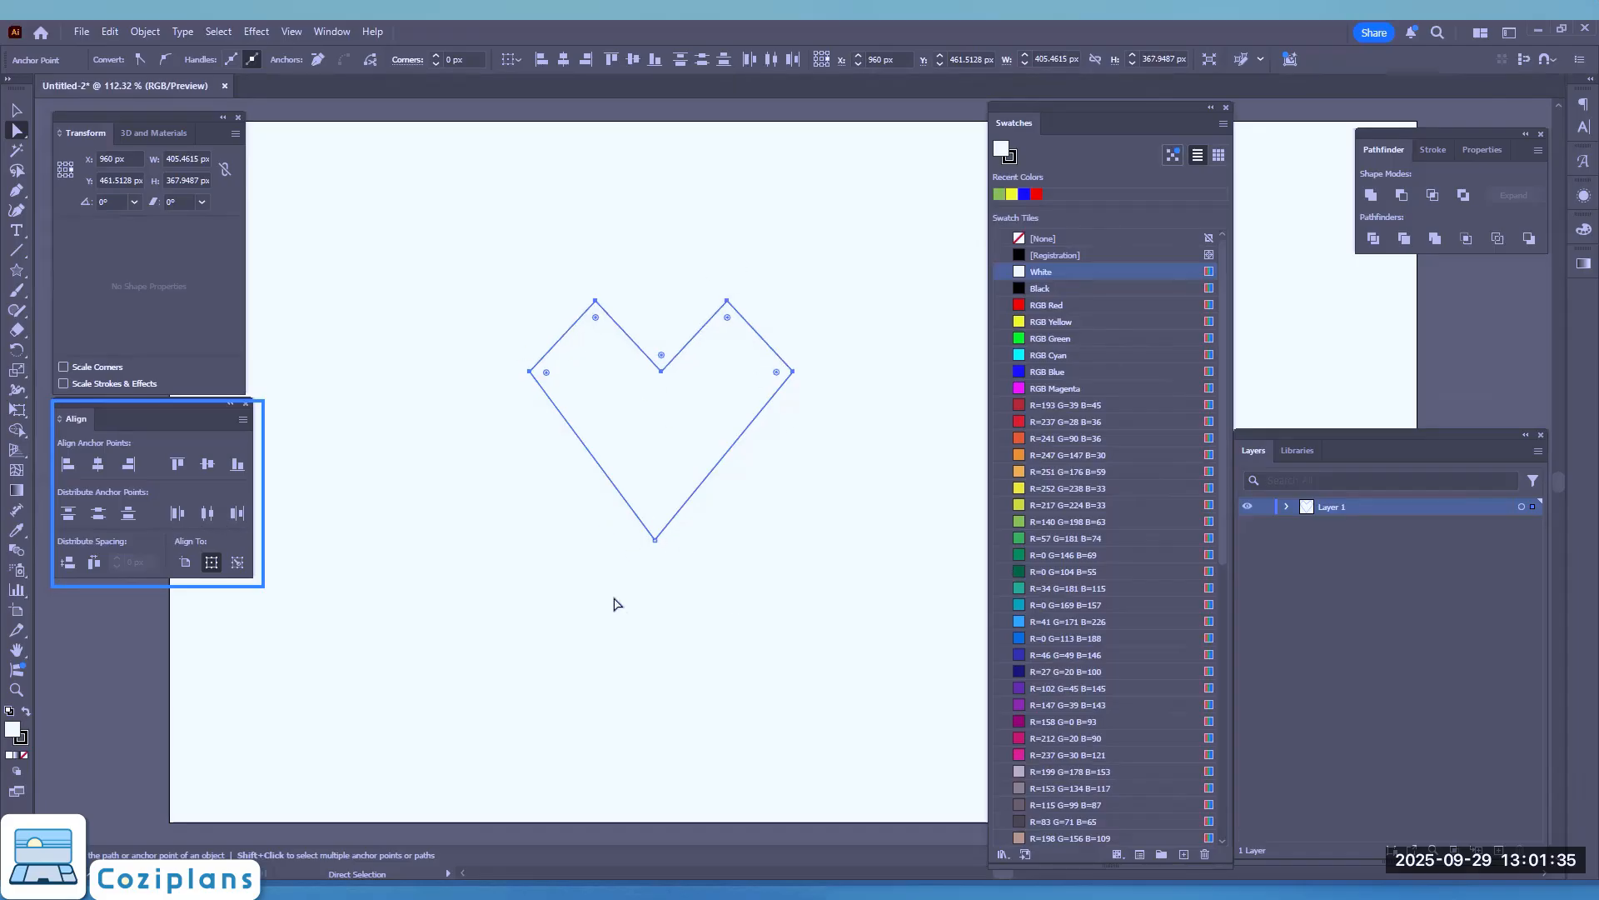
Step: Center the notch and bottom tip horizontally on each other and redistribute the five upper anchor points by horizontal centers
left_click_drag(632, 597, 685, 348)
left_click(98, 465)
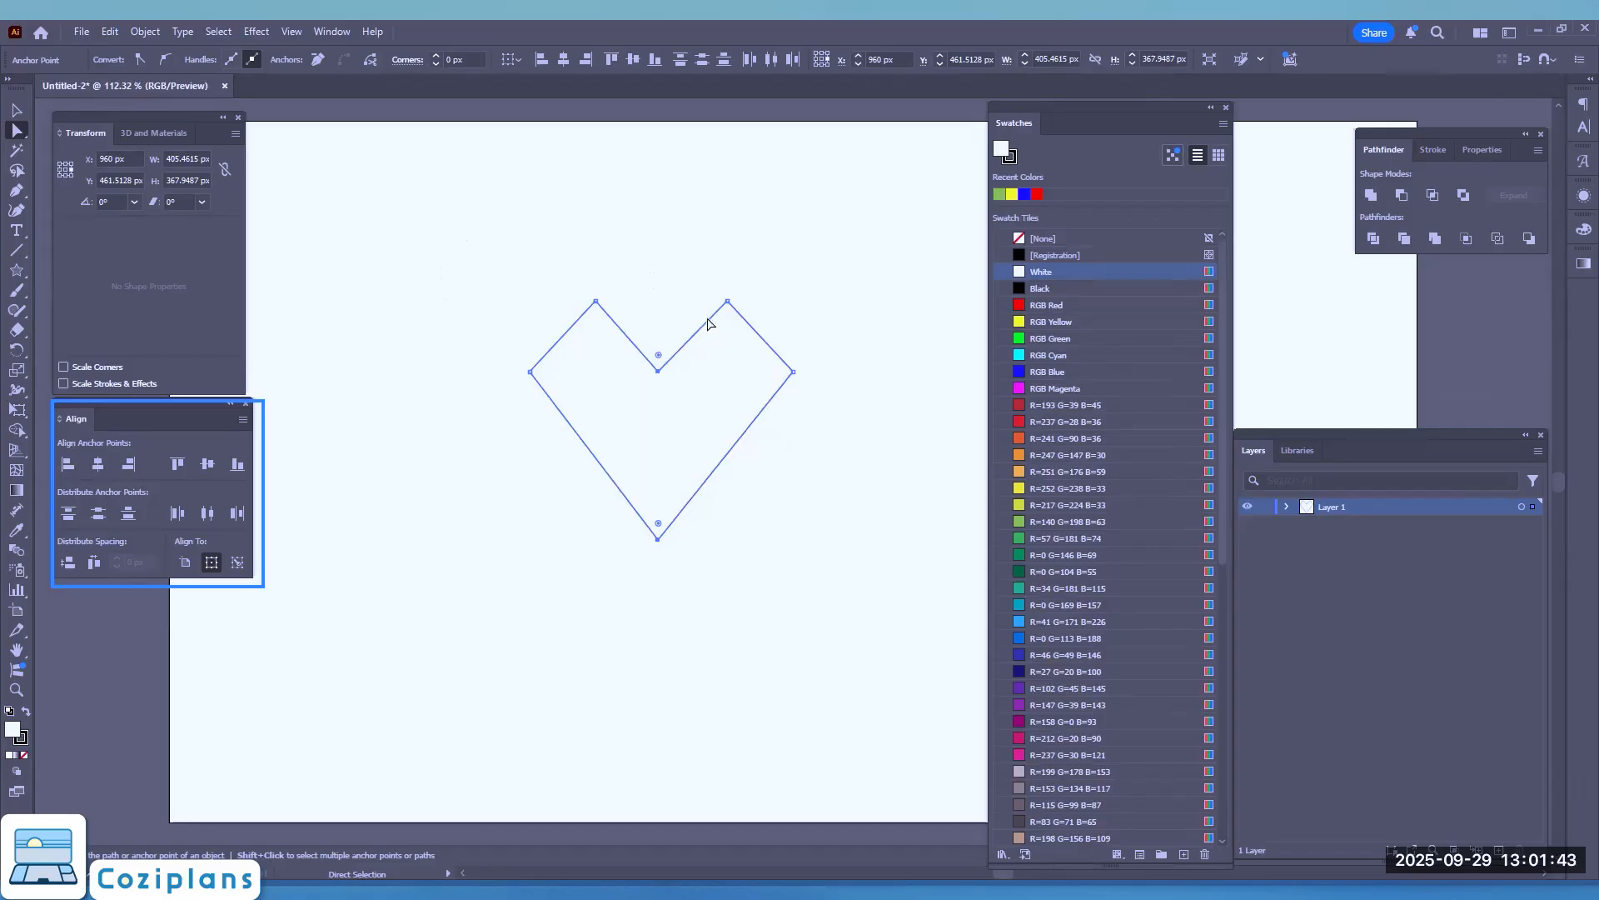
left_click_drag(447, 228, 882, 432)
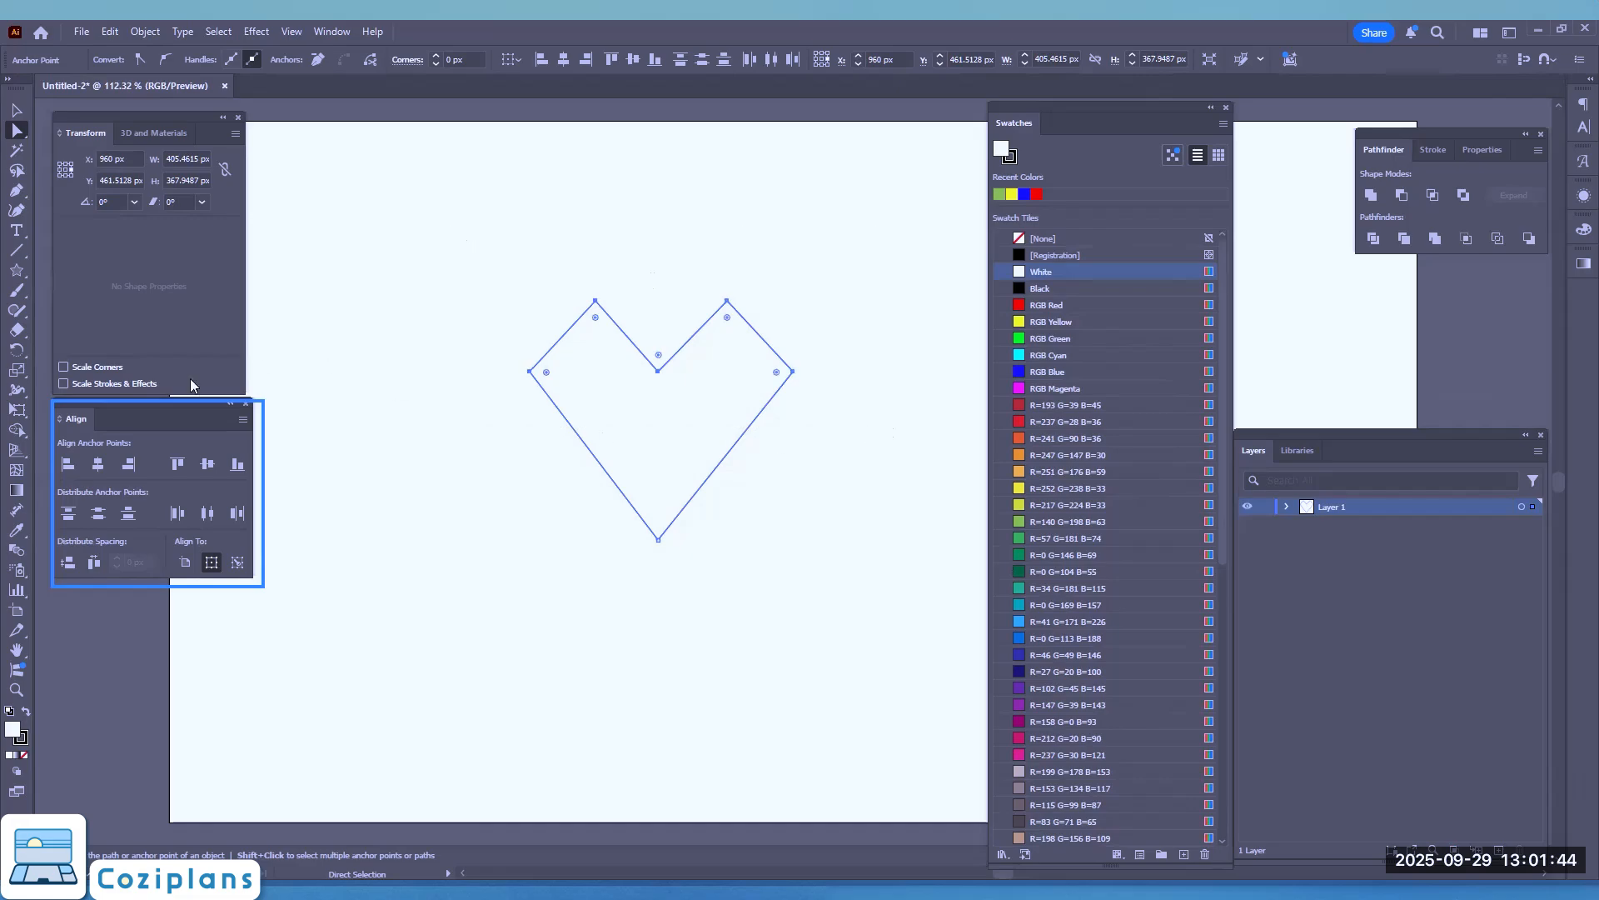
left_click(207, 514)
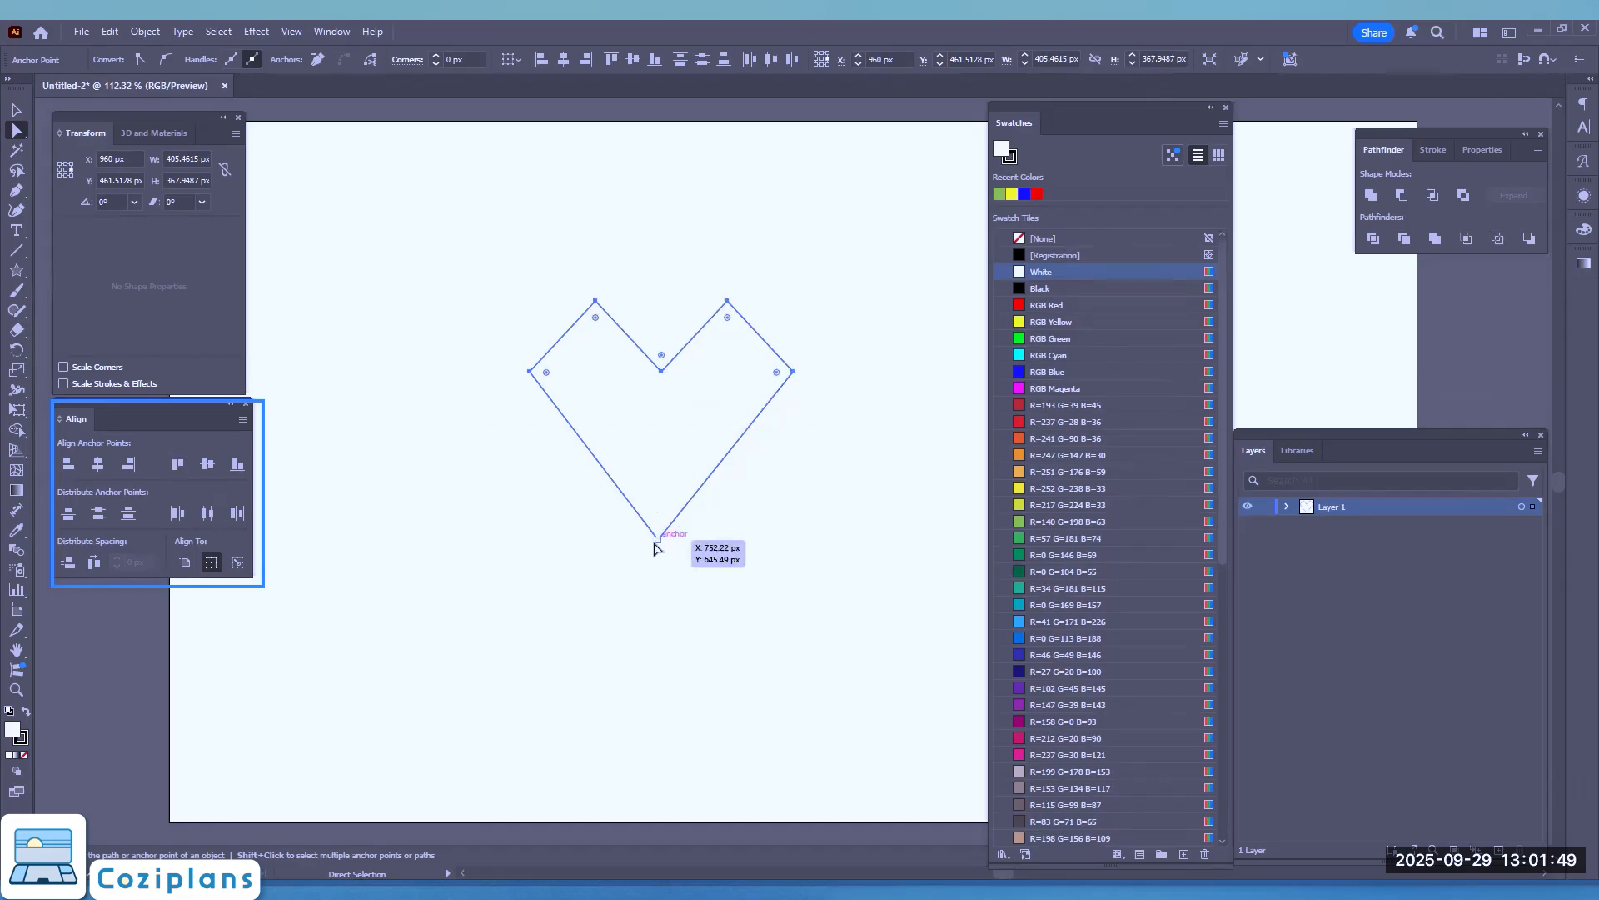
Step: Align the heart's bottom tip horizontally with the notch, using the notch as the key anchor
left_click(658, 538)
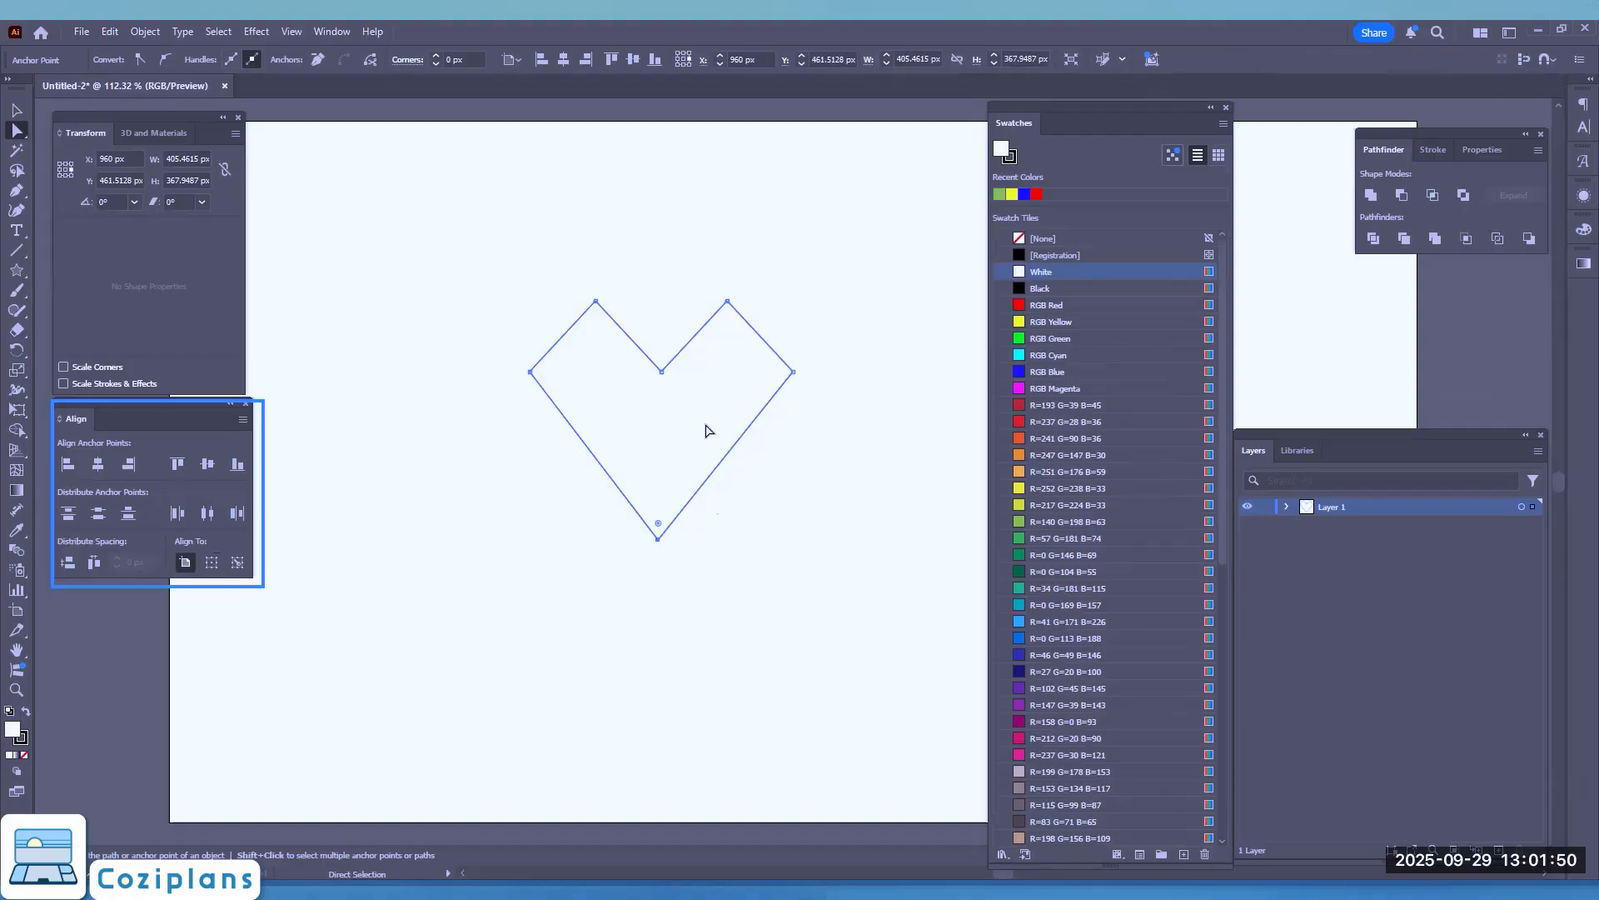
left_click(661, 371, "shift")
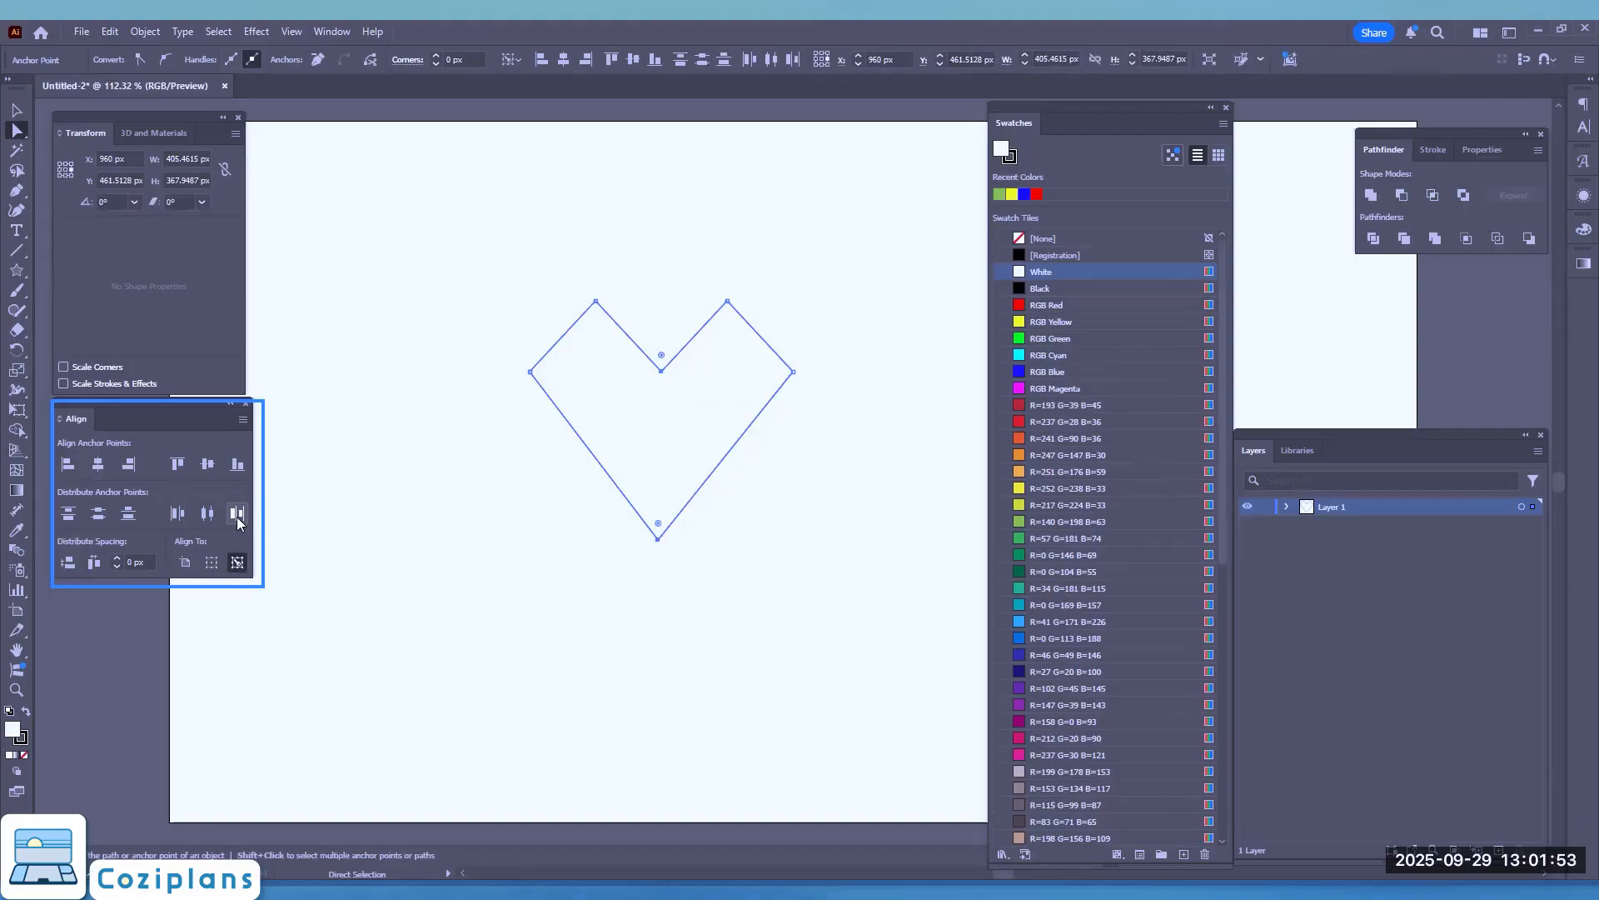
left_click(128, 471)
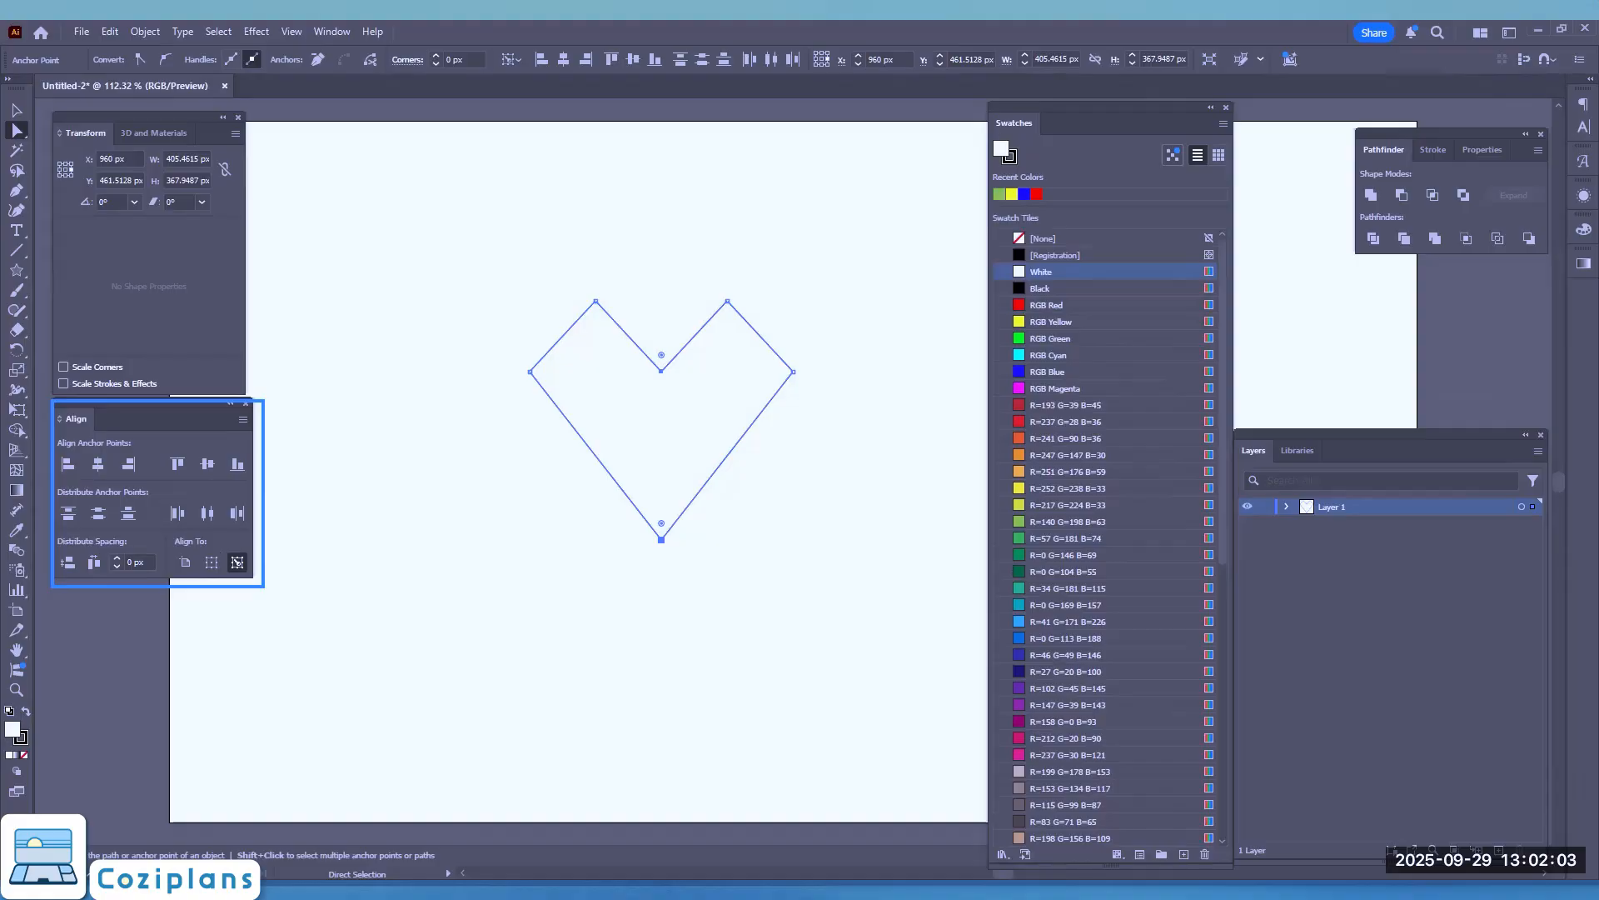
Step: Round both upper peaks with horizontal handles and both side points with vertical handles using the Anchor Point tool
left_click(597, 301)
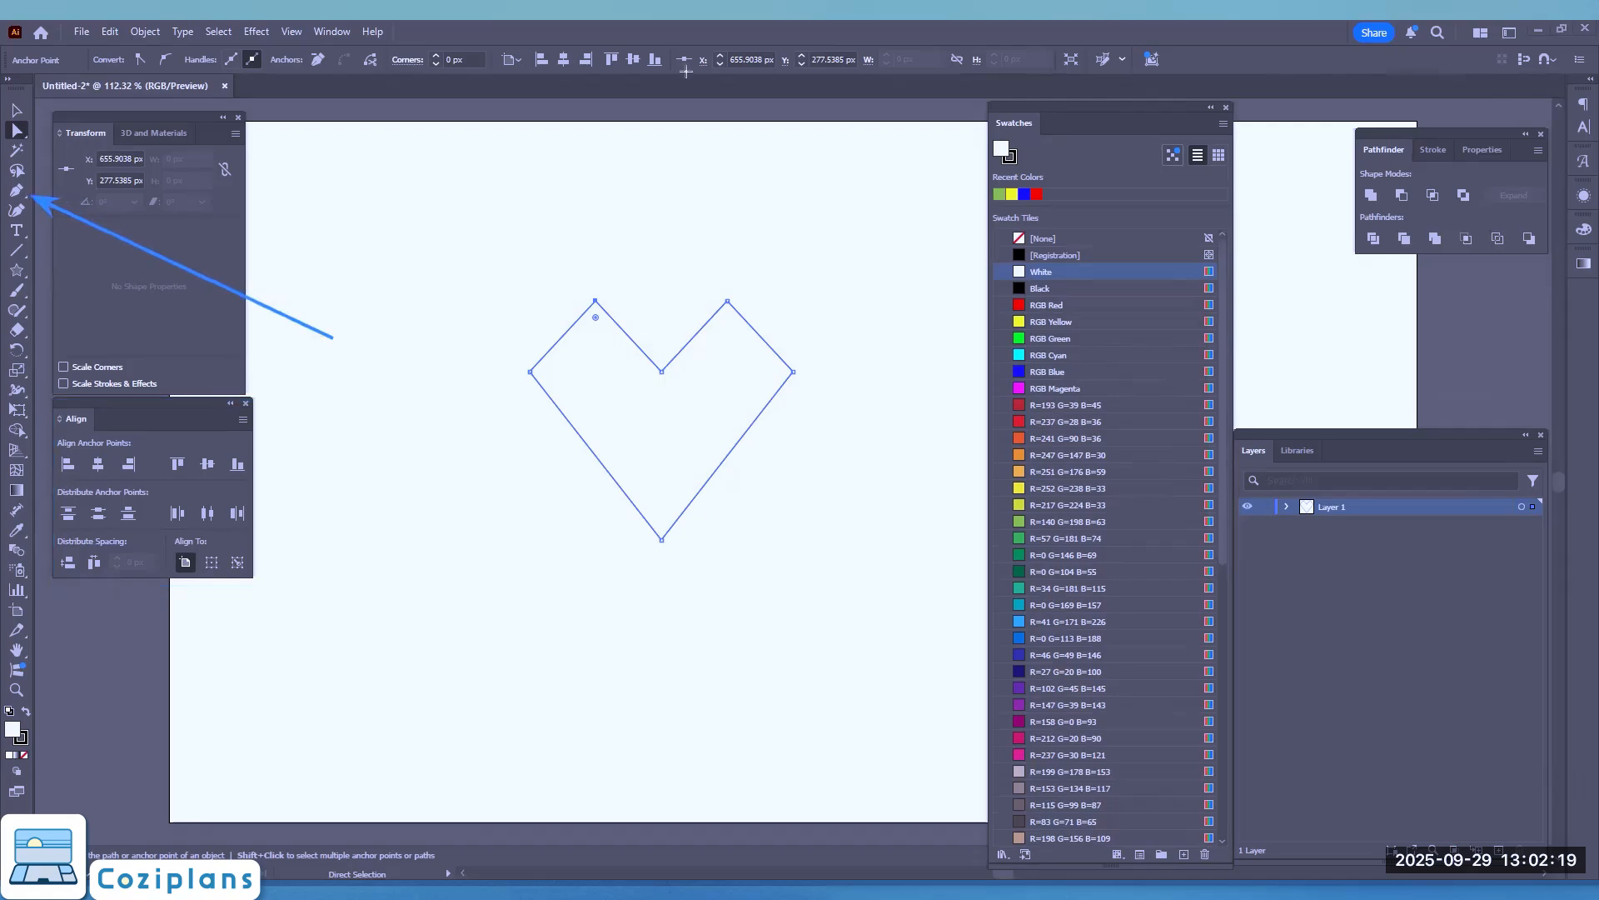
left_click(16, 193)
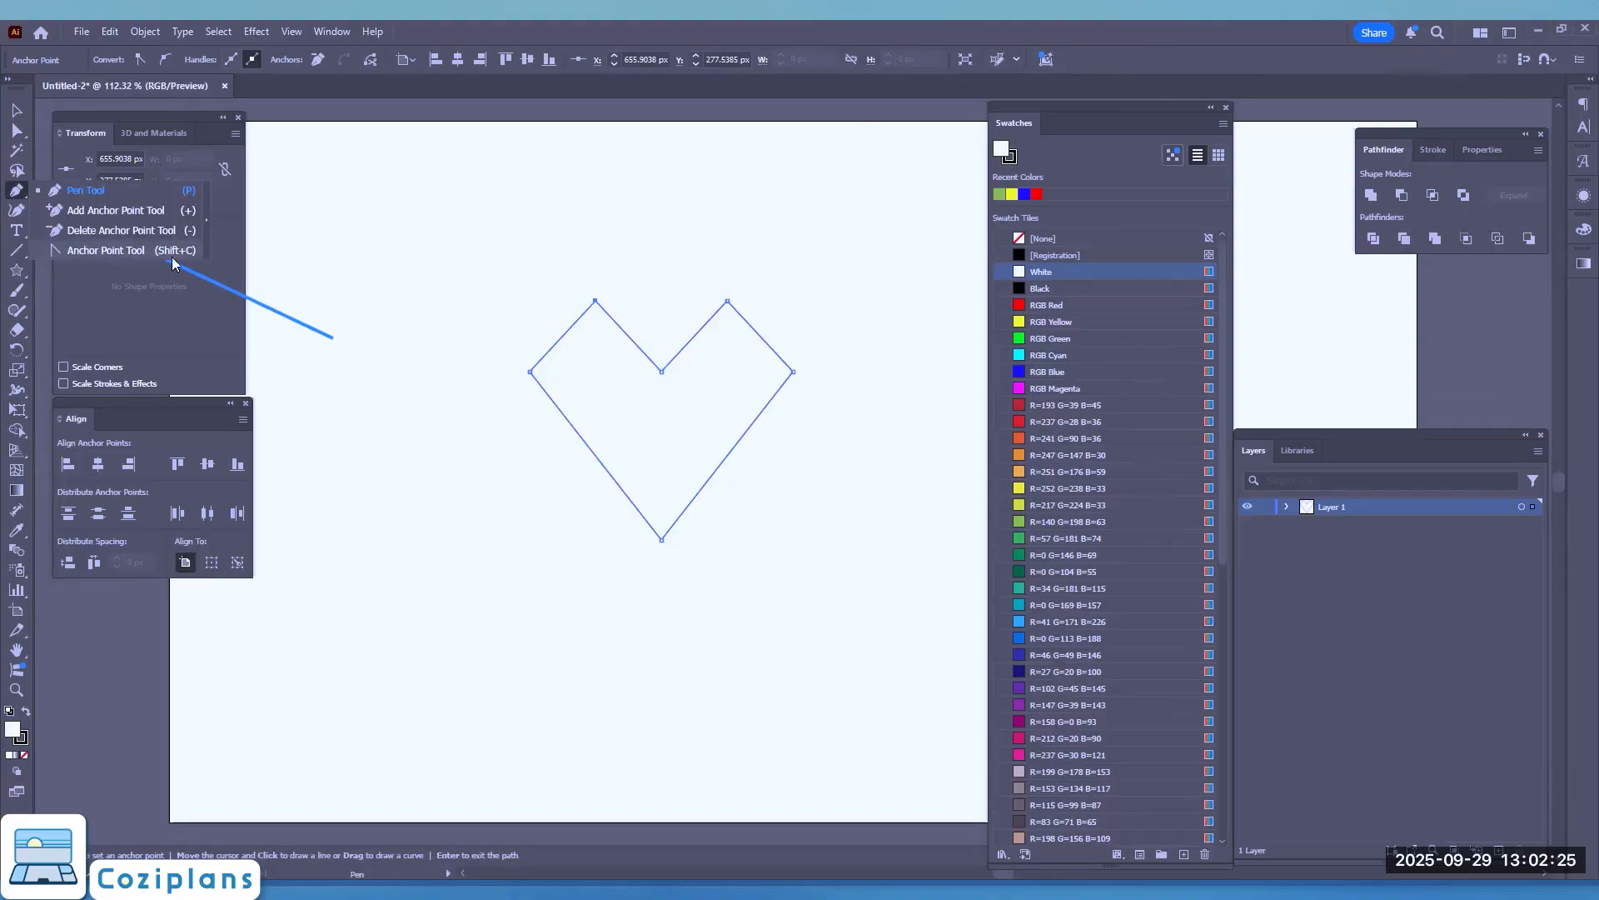
left_click(127, 250)
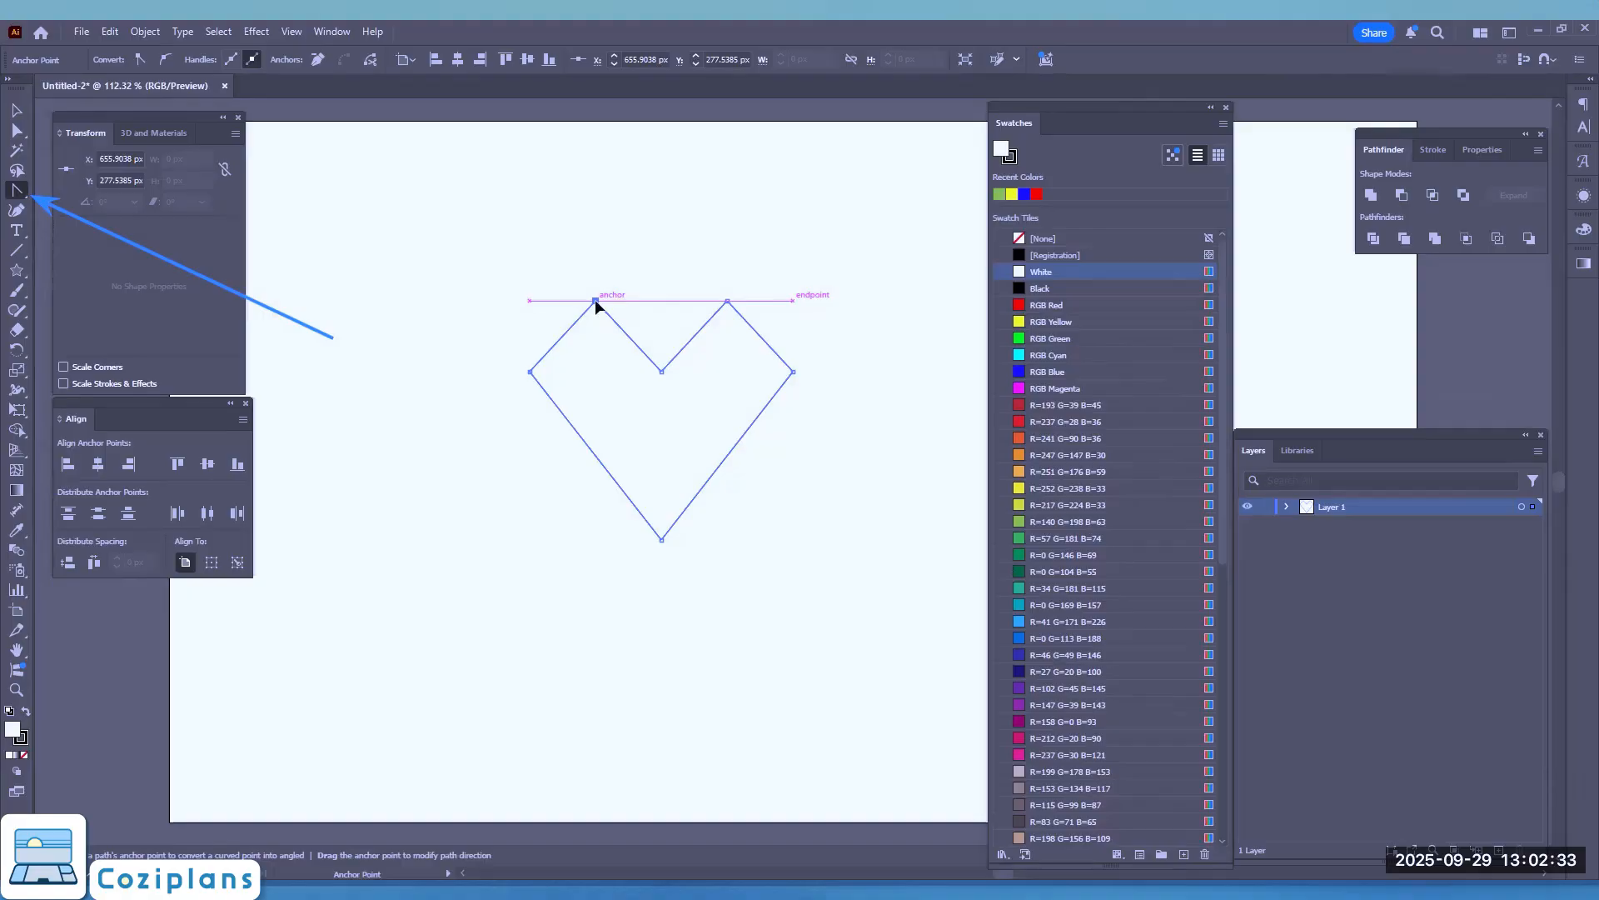
left_click_drag(594, 300, 779, 310)
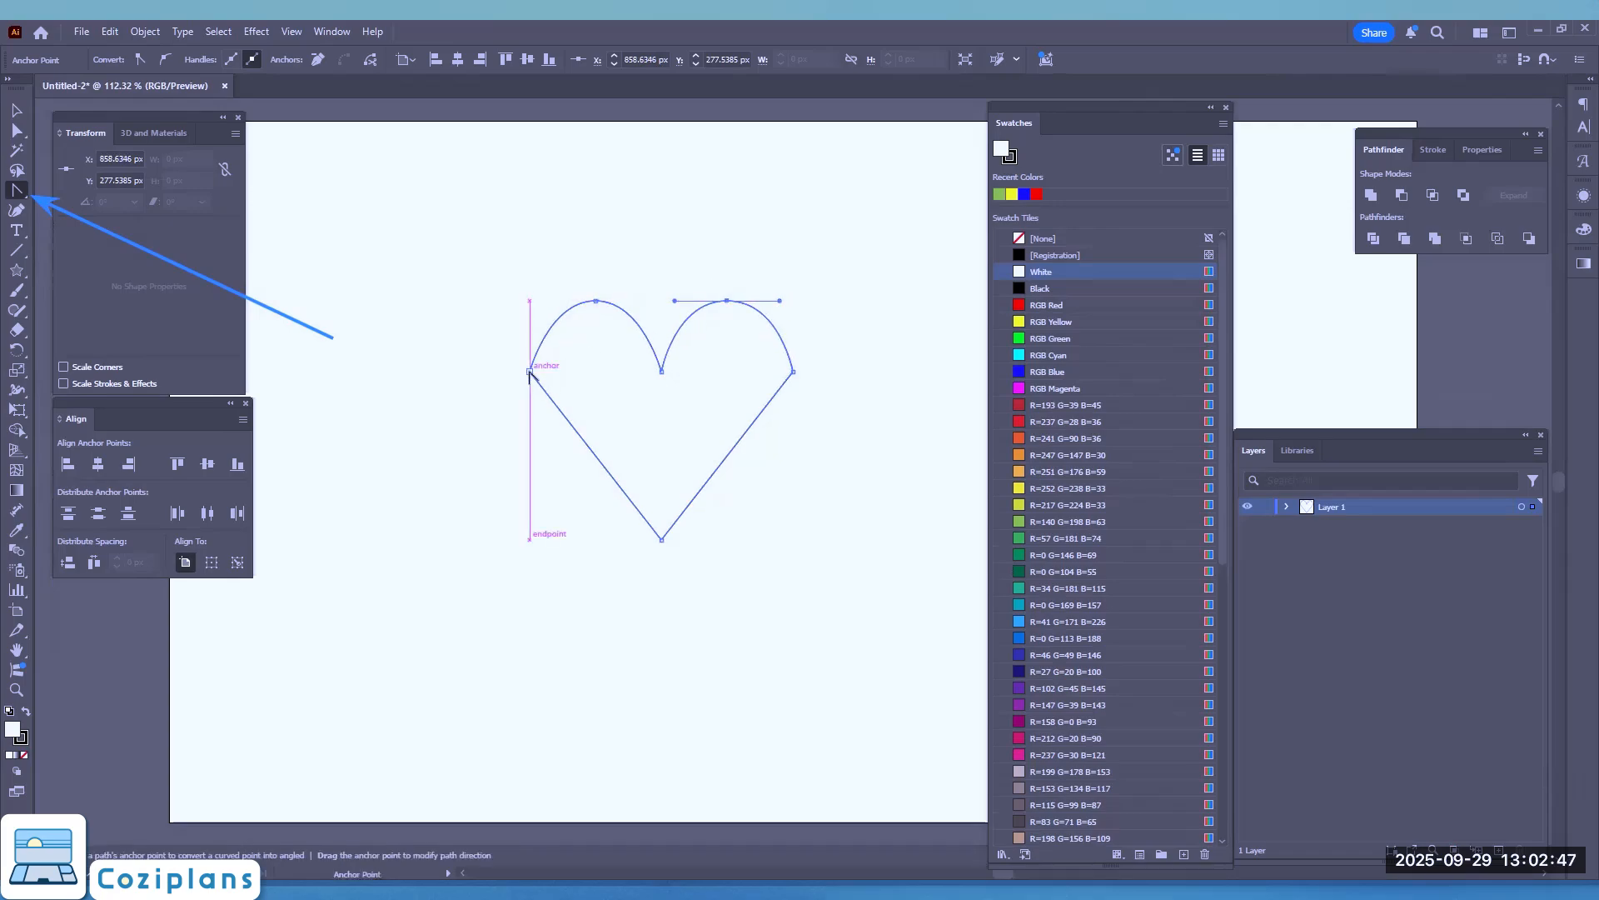
left_click_drag(529, 372, 530, 332)
left_click_drag(793, 372, 791, 404)
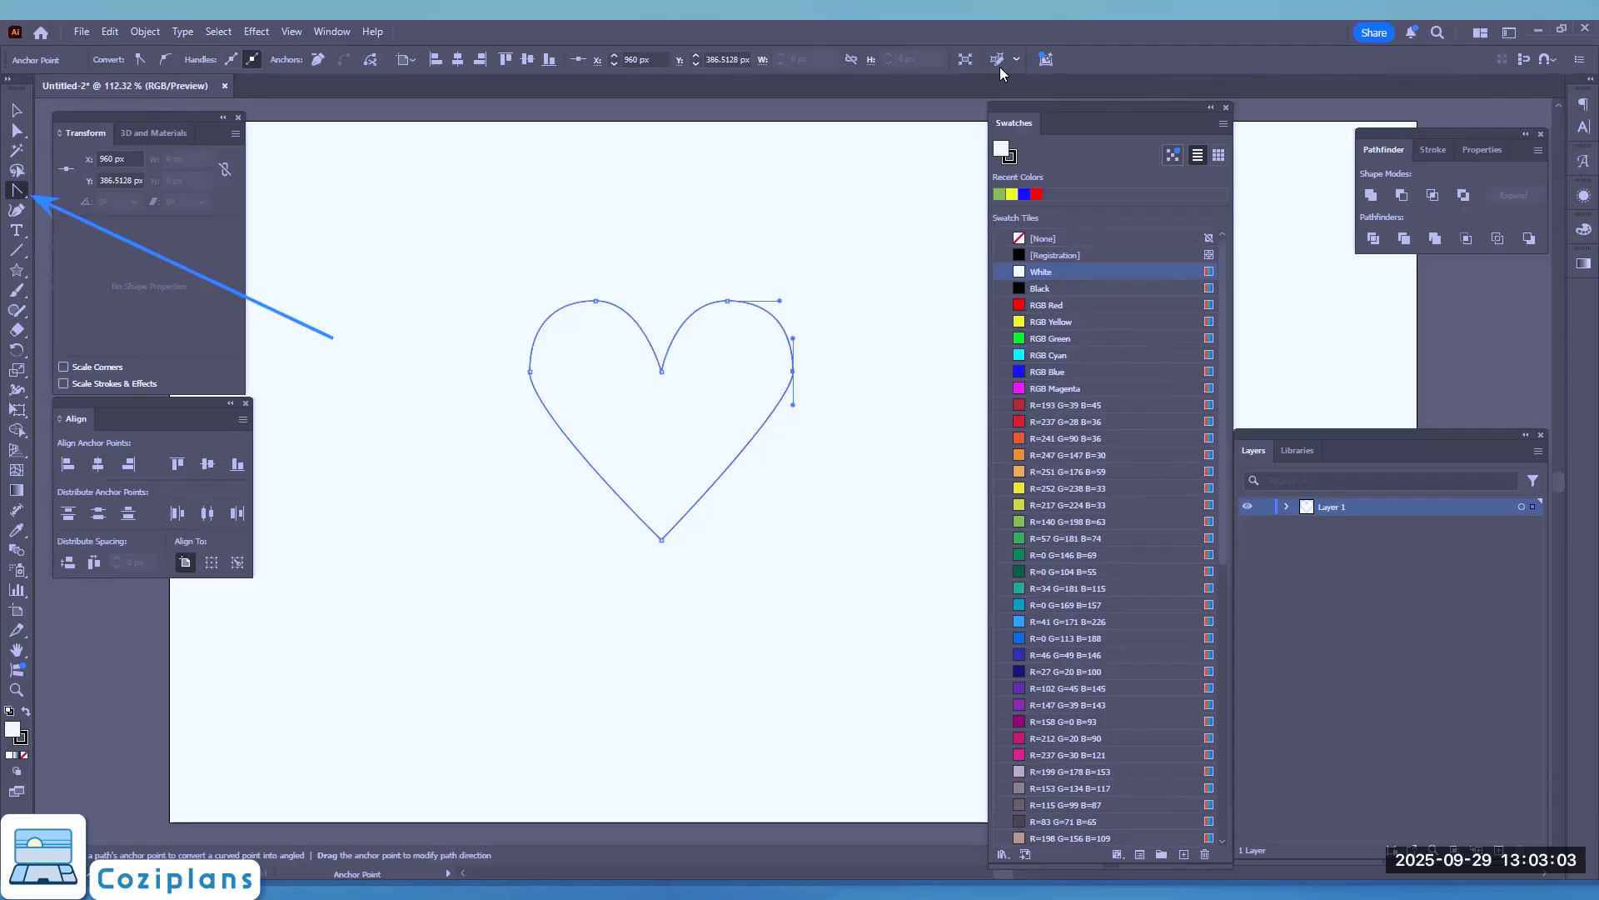
Step: Select the whole heart with the Selection tool and fill it with the pink swatch R=255 G=123 B=172
left_click(15, 112)
left_click(572, 358)
left_click(566, 368)
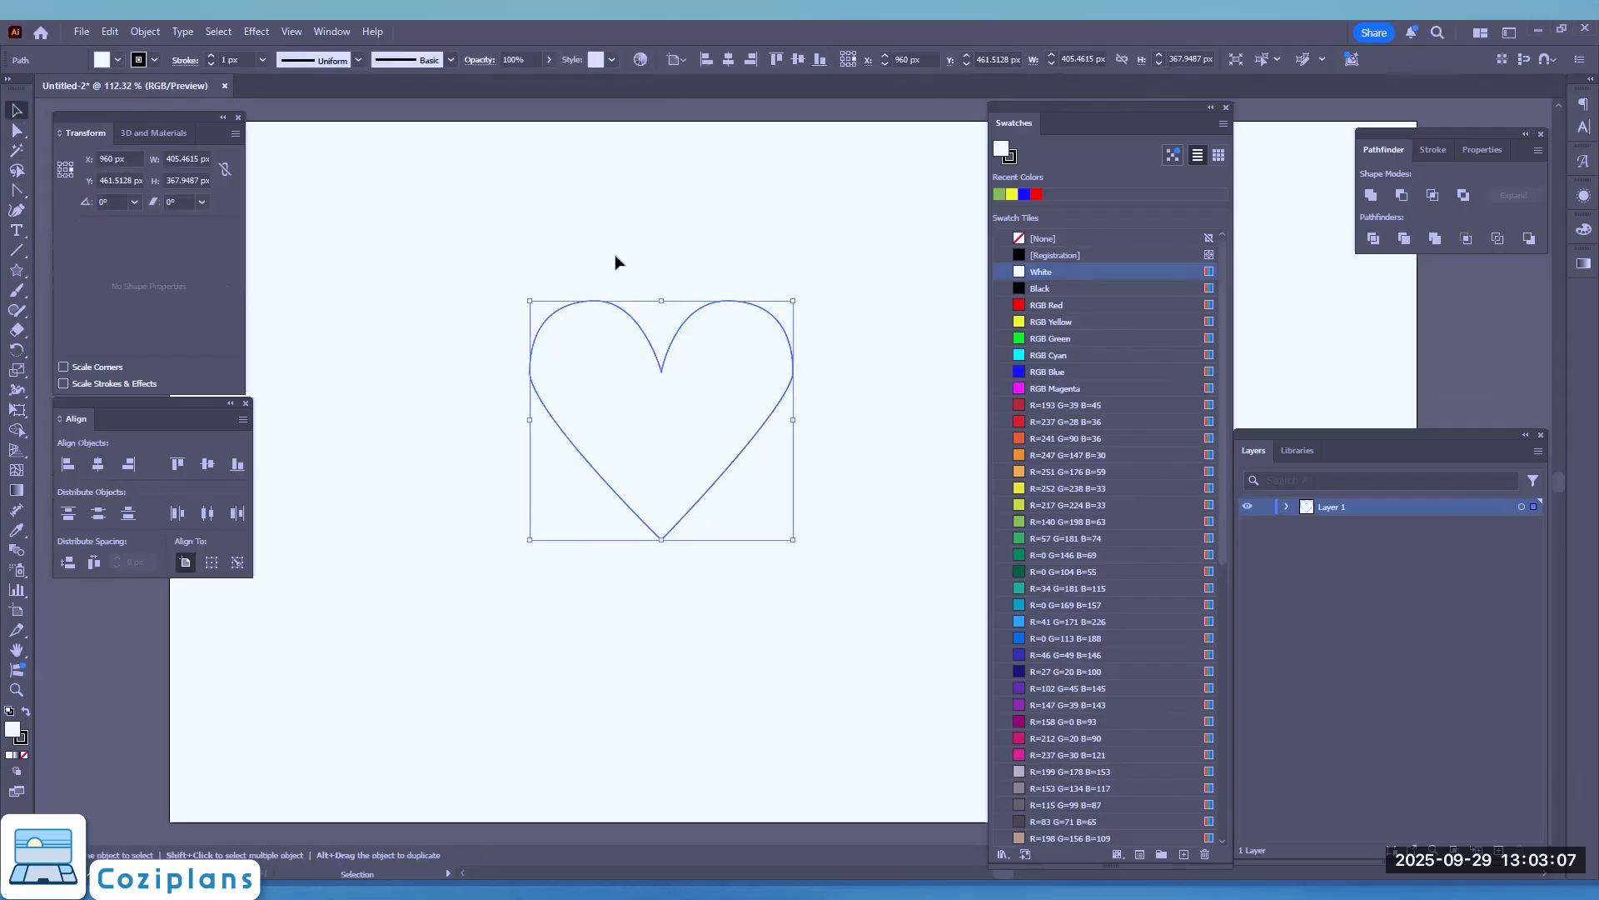
left_click(119, 58)
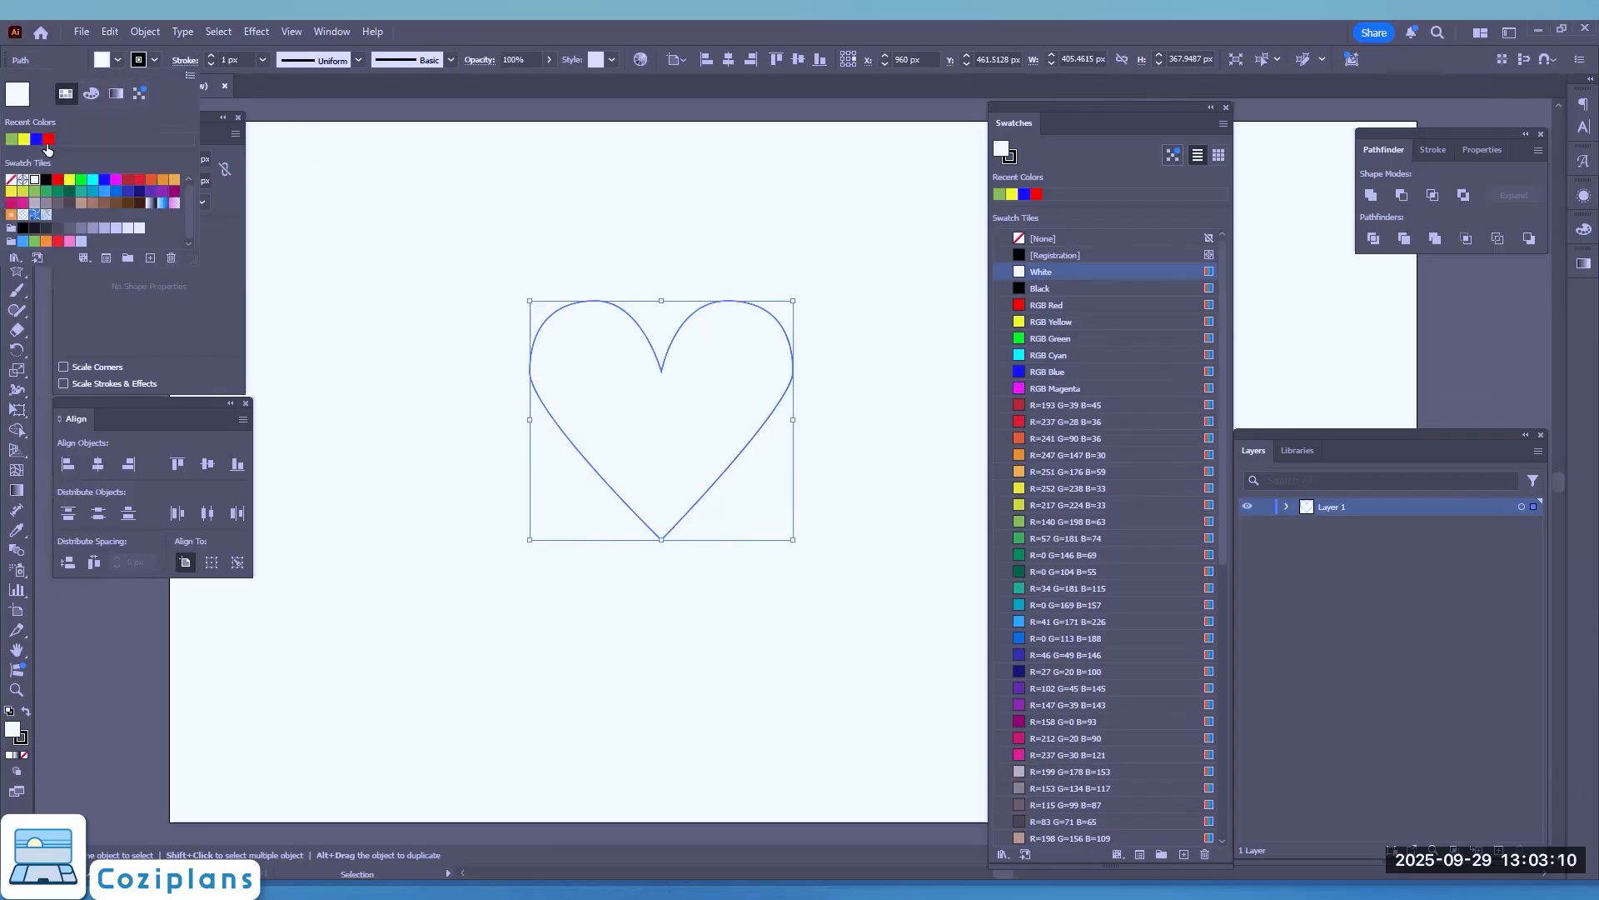
left_click(69, 240)
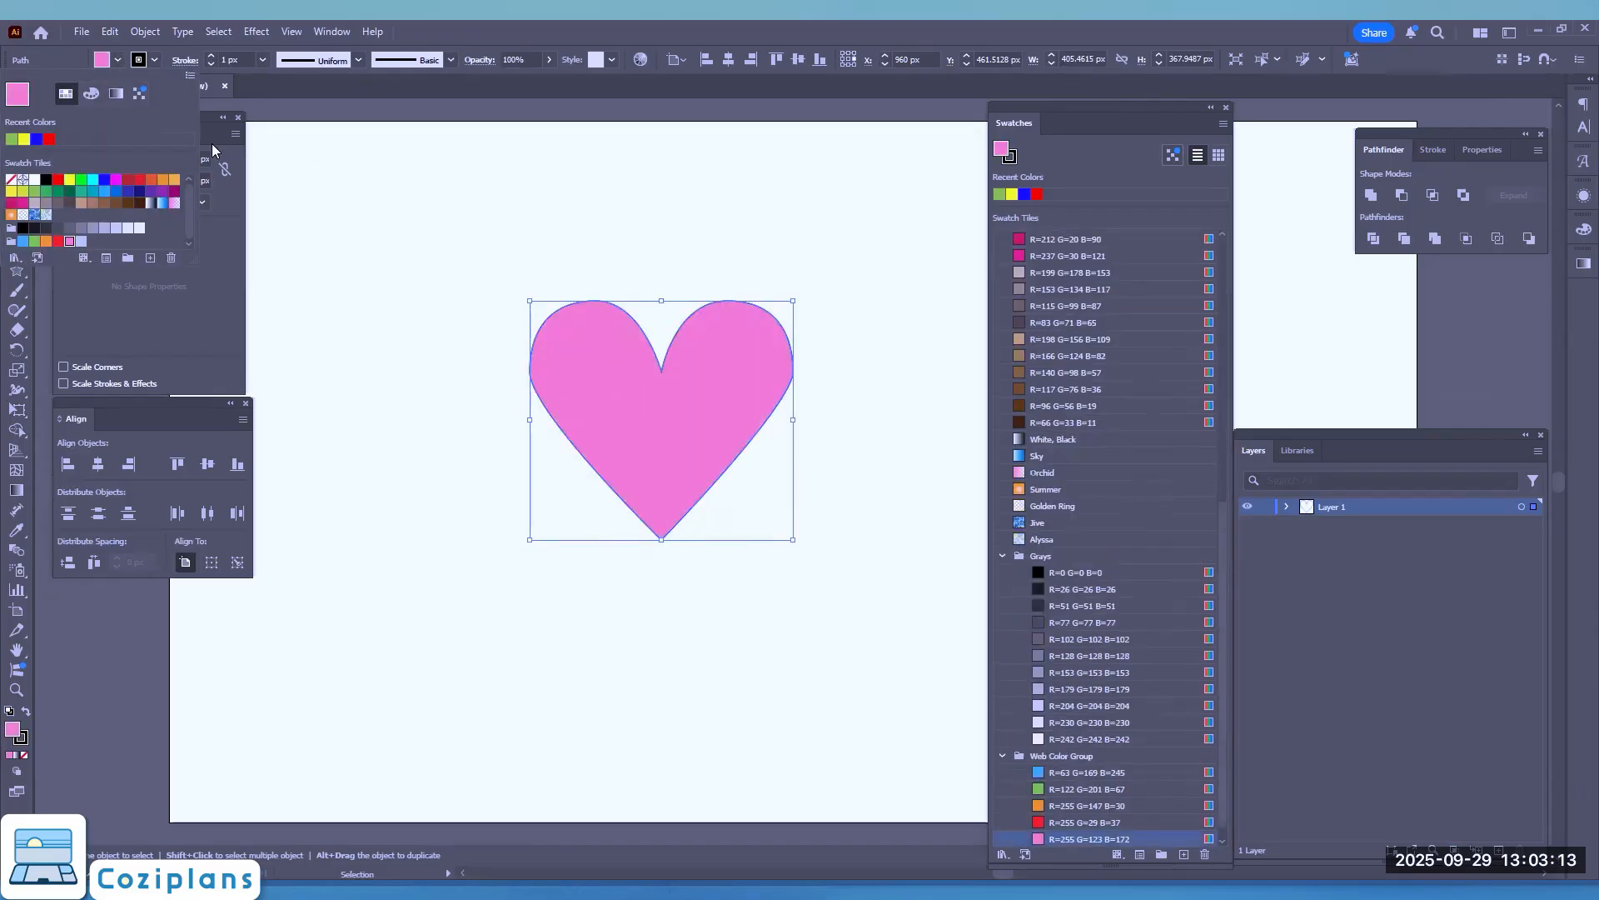
Step: Set the heart's stroke to None and deselect the heart
left_click(159, 61)
left_click(155, 60)
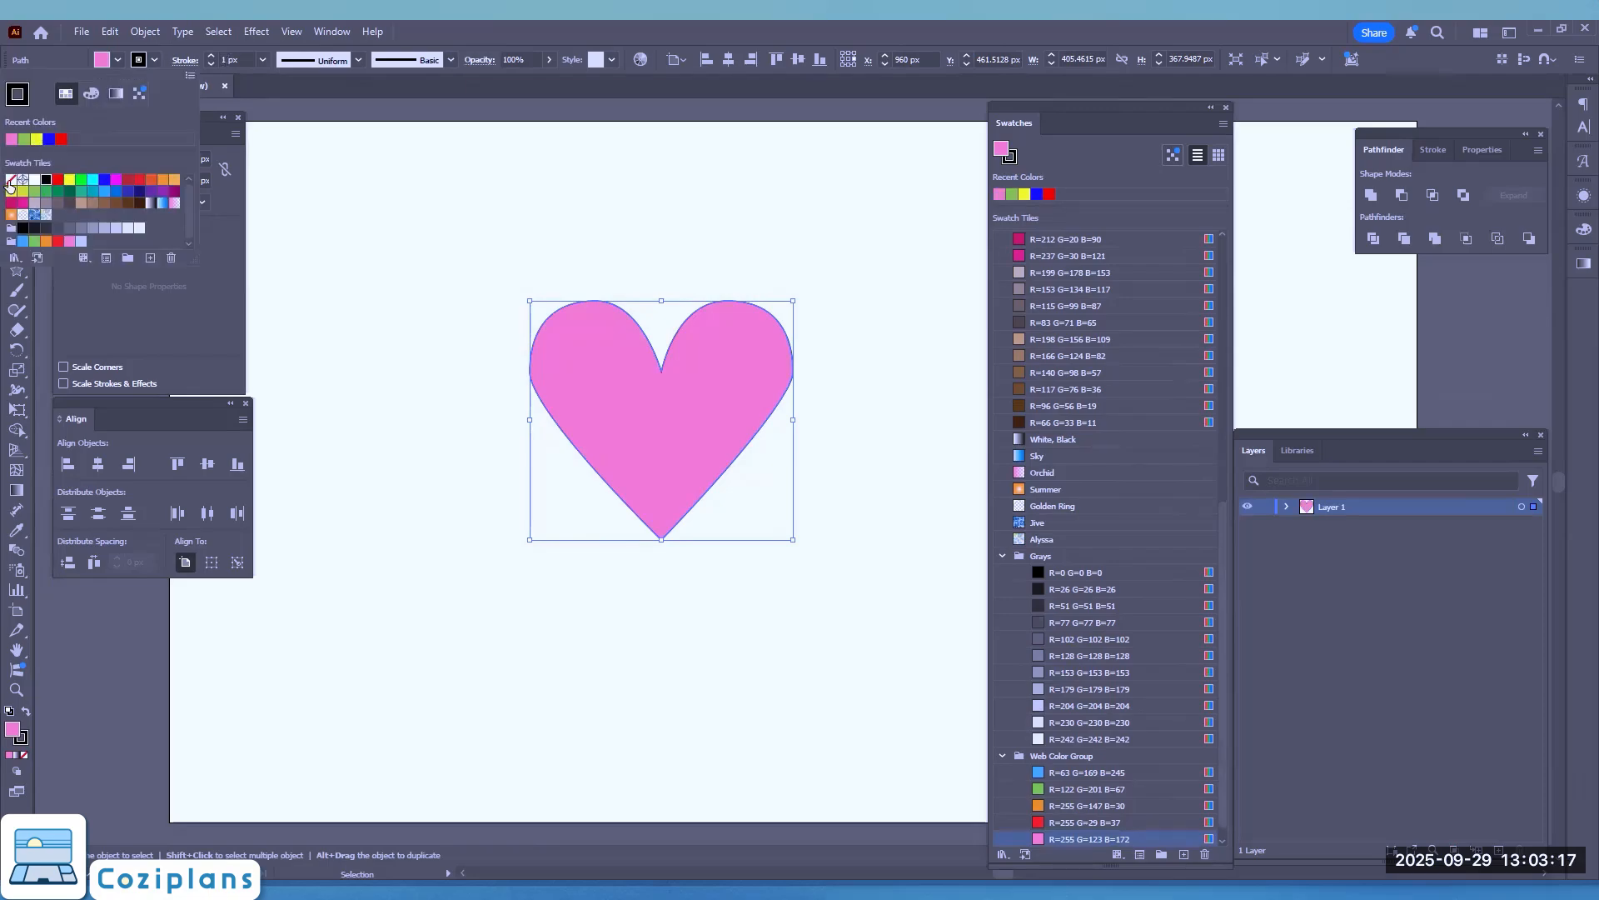
left_click(10, 179)
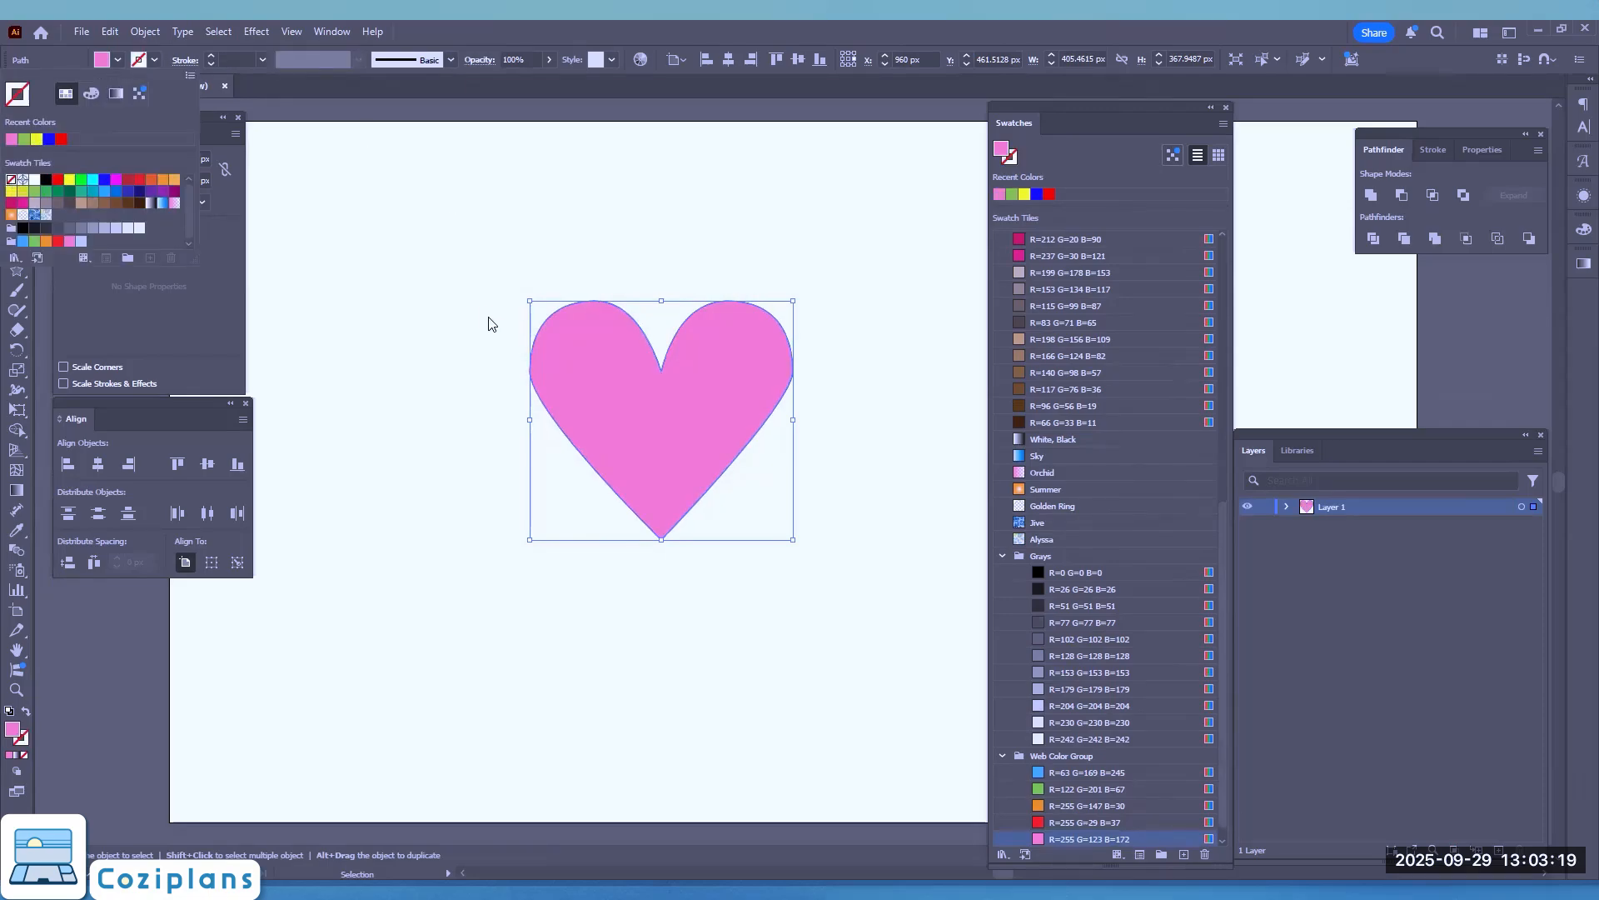
left_click(443, 331)
left_click(444, 332)
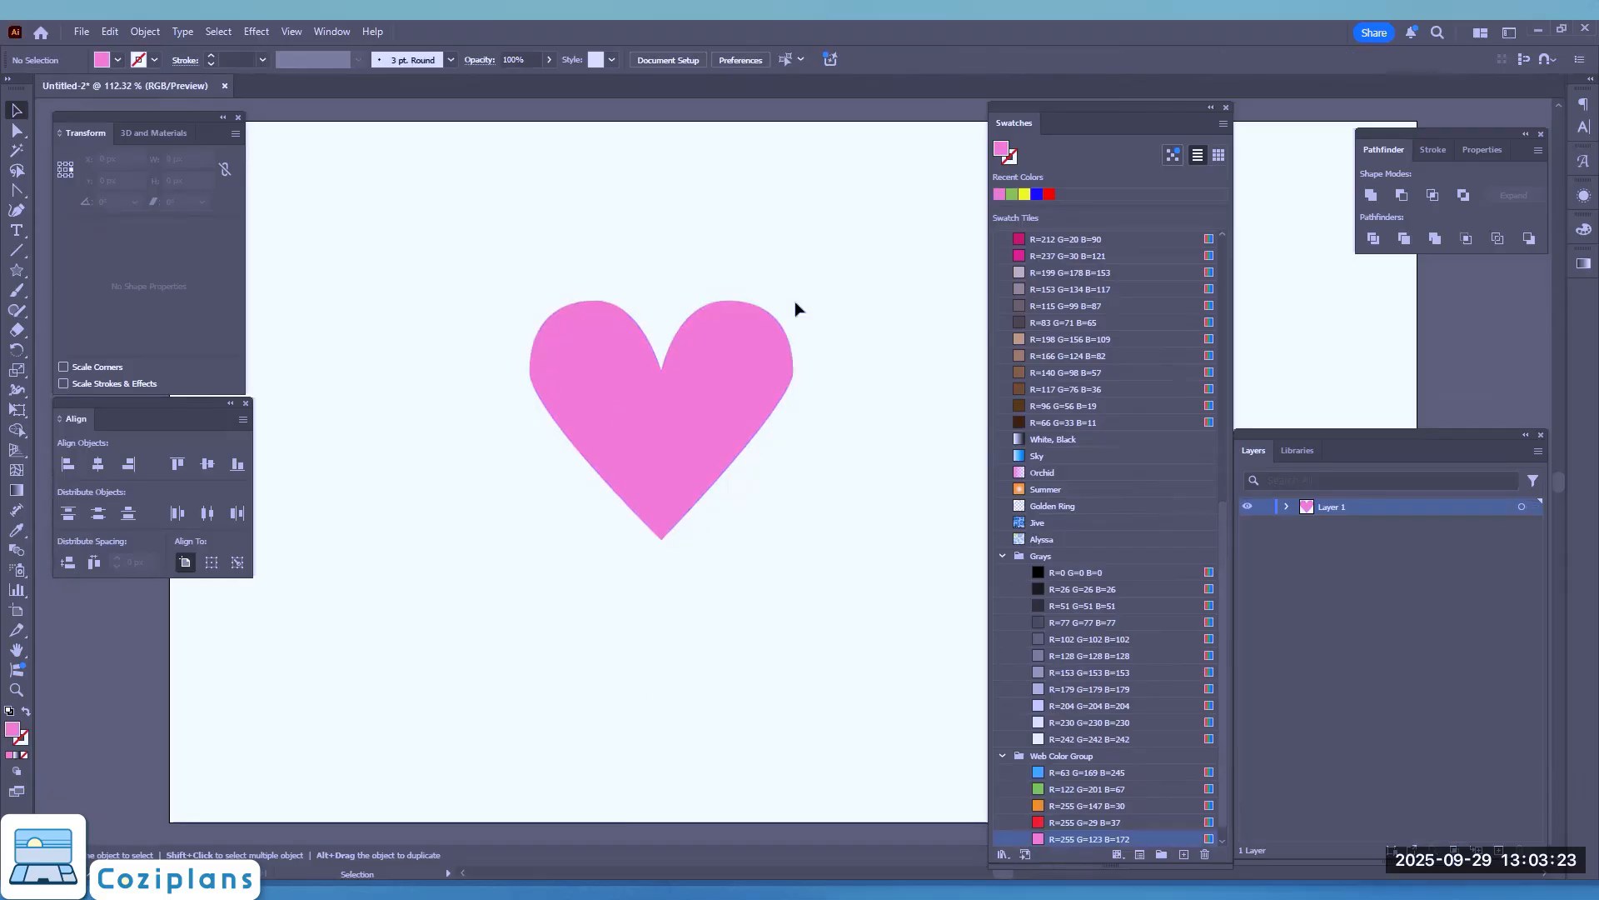
Step: Select the heart's left and right side anchor points with the Direct Selection tool and nudge both down to about Y 416 px
key("a")
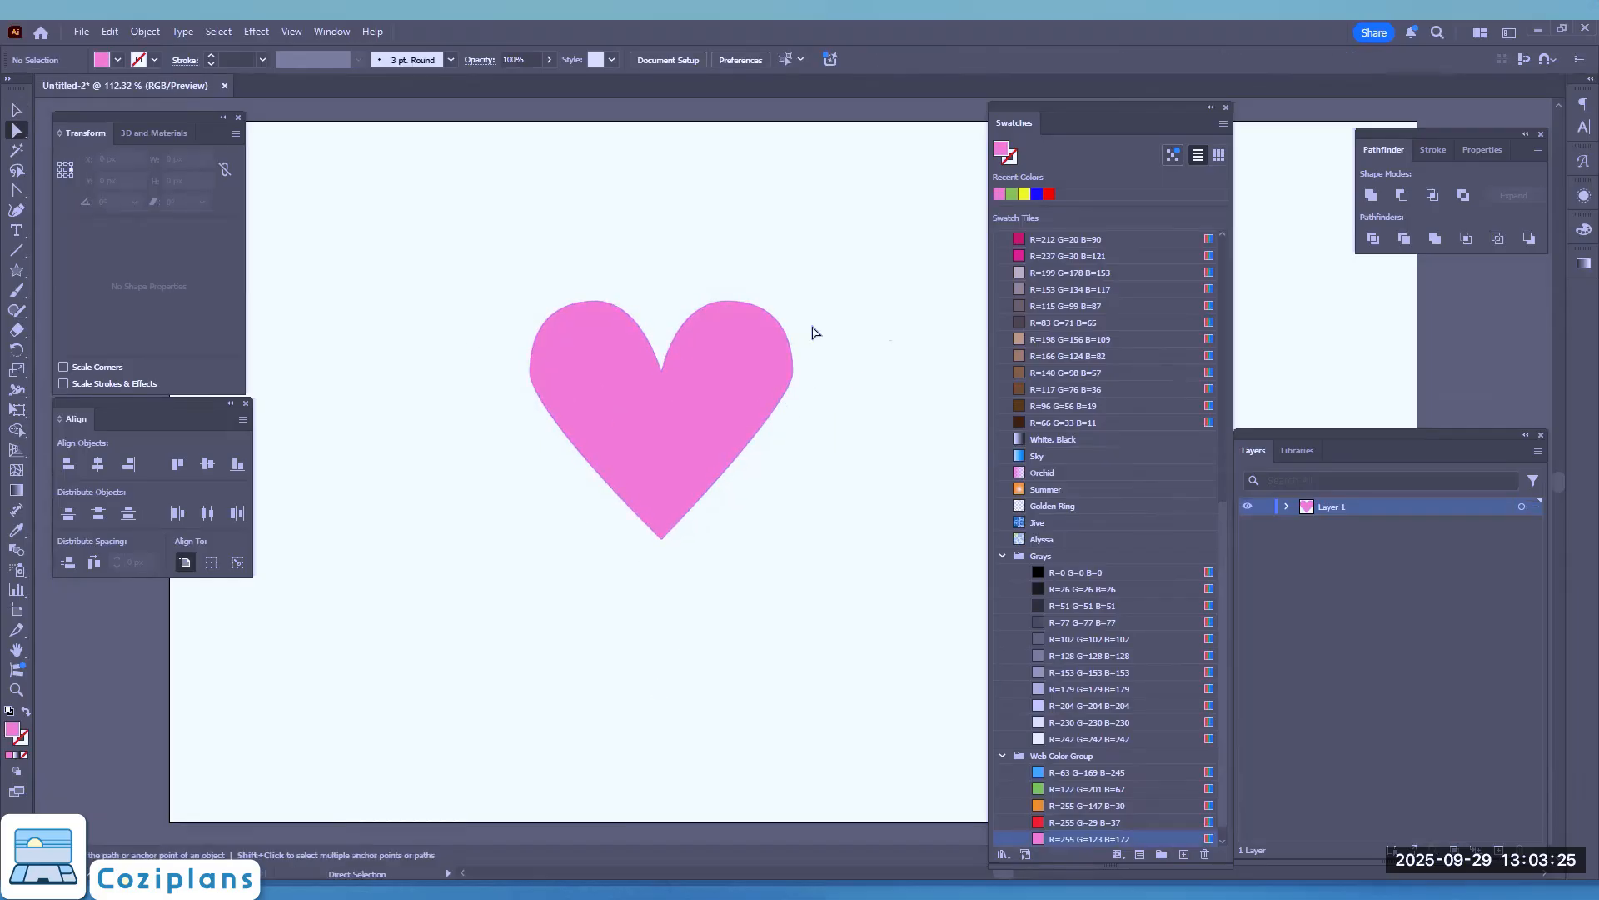
left_click(792, 372)
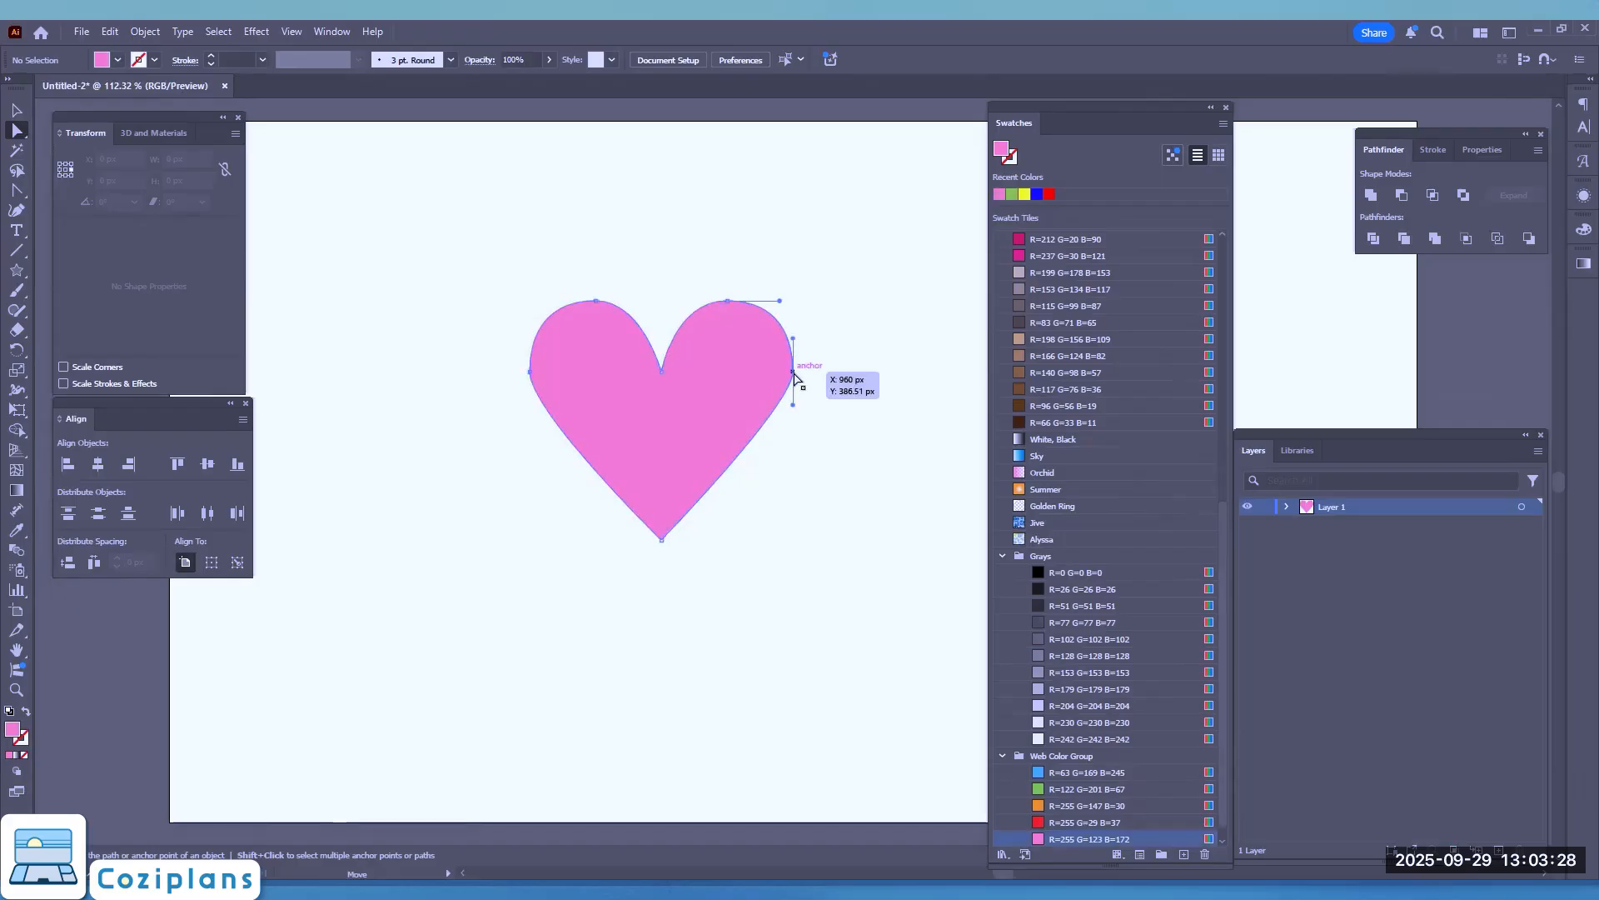
left_click(530, 372, "shift")
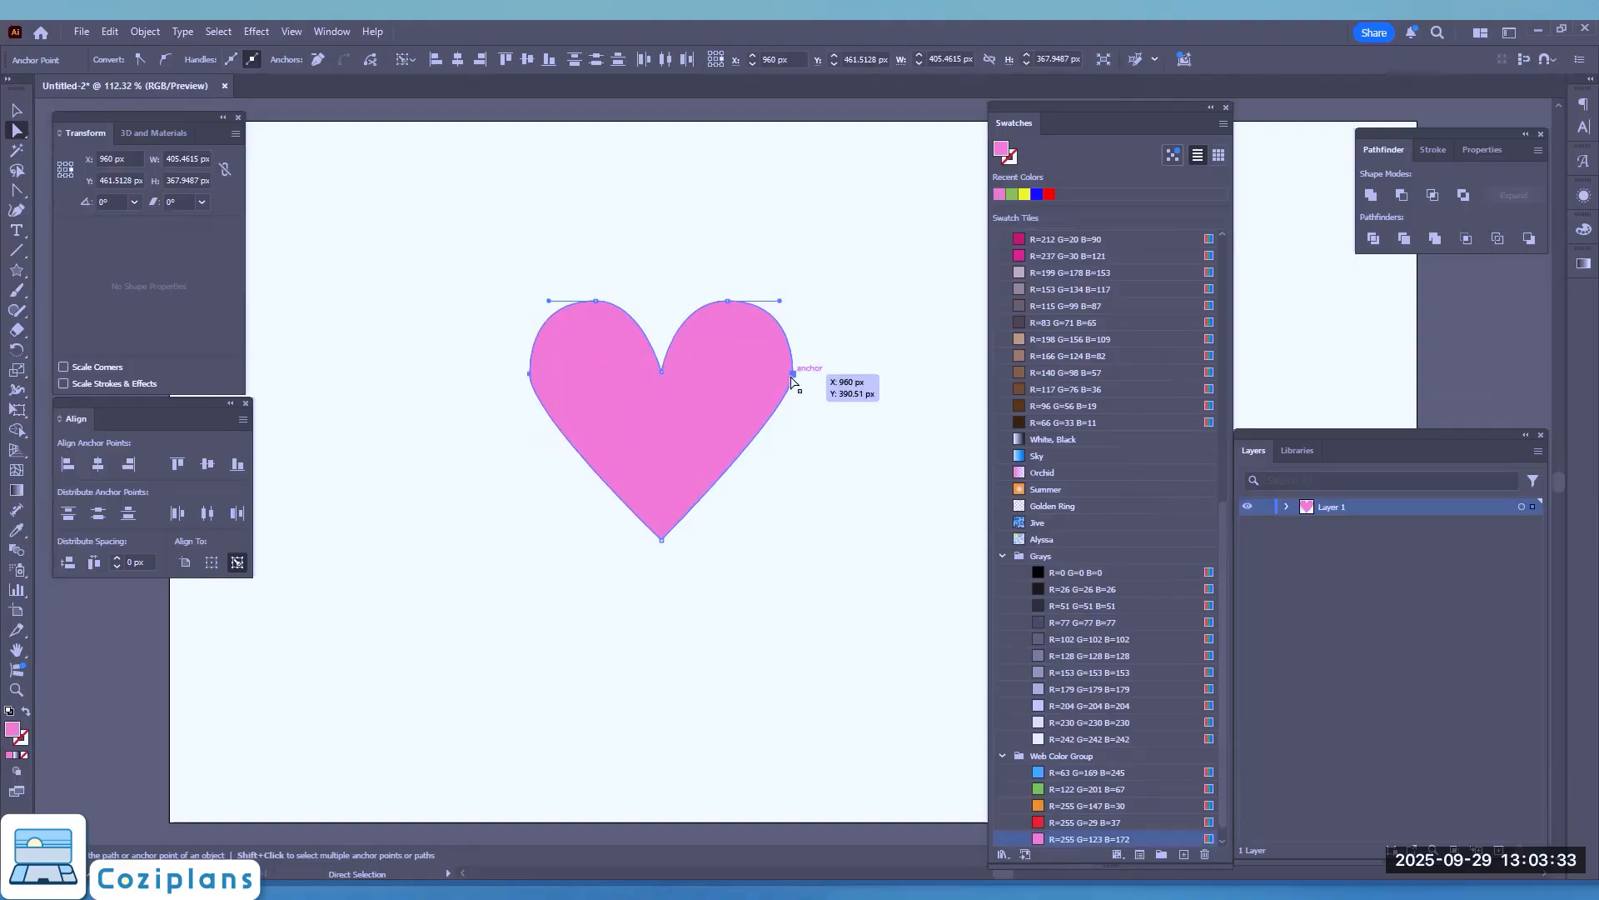
left_click(791, 375)
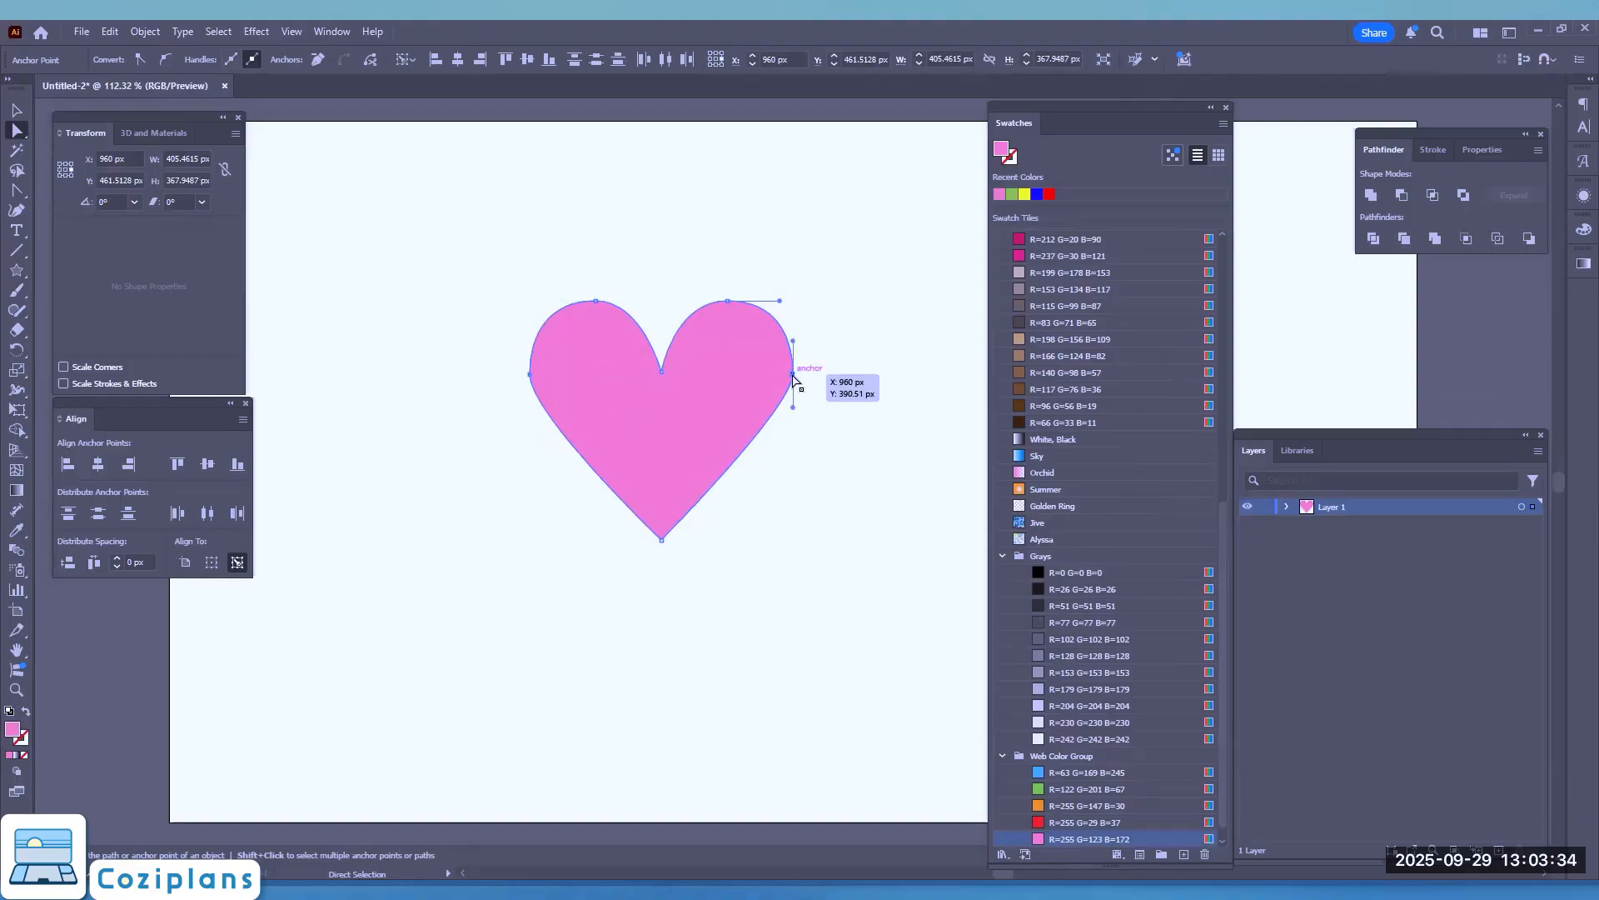
left_click(530, 374, "shift")
key("Down")
key("Down")
key("Down")
key("Down")
key("Down")
key("Down")
key("Down")
key("Down")
key("Down")
key("Down")
key("Down")
key("Down")
key("Down")
key("Down")
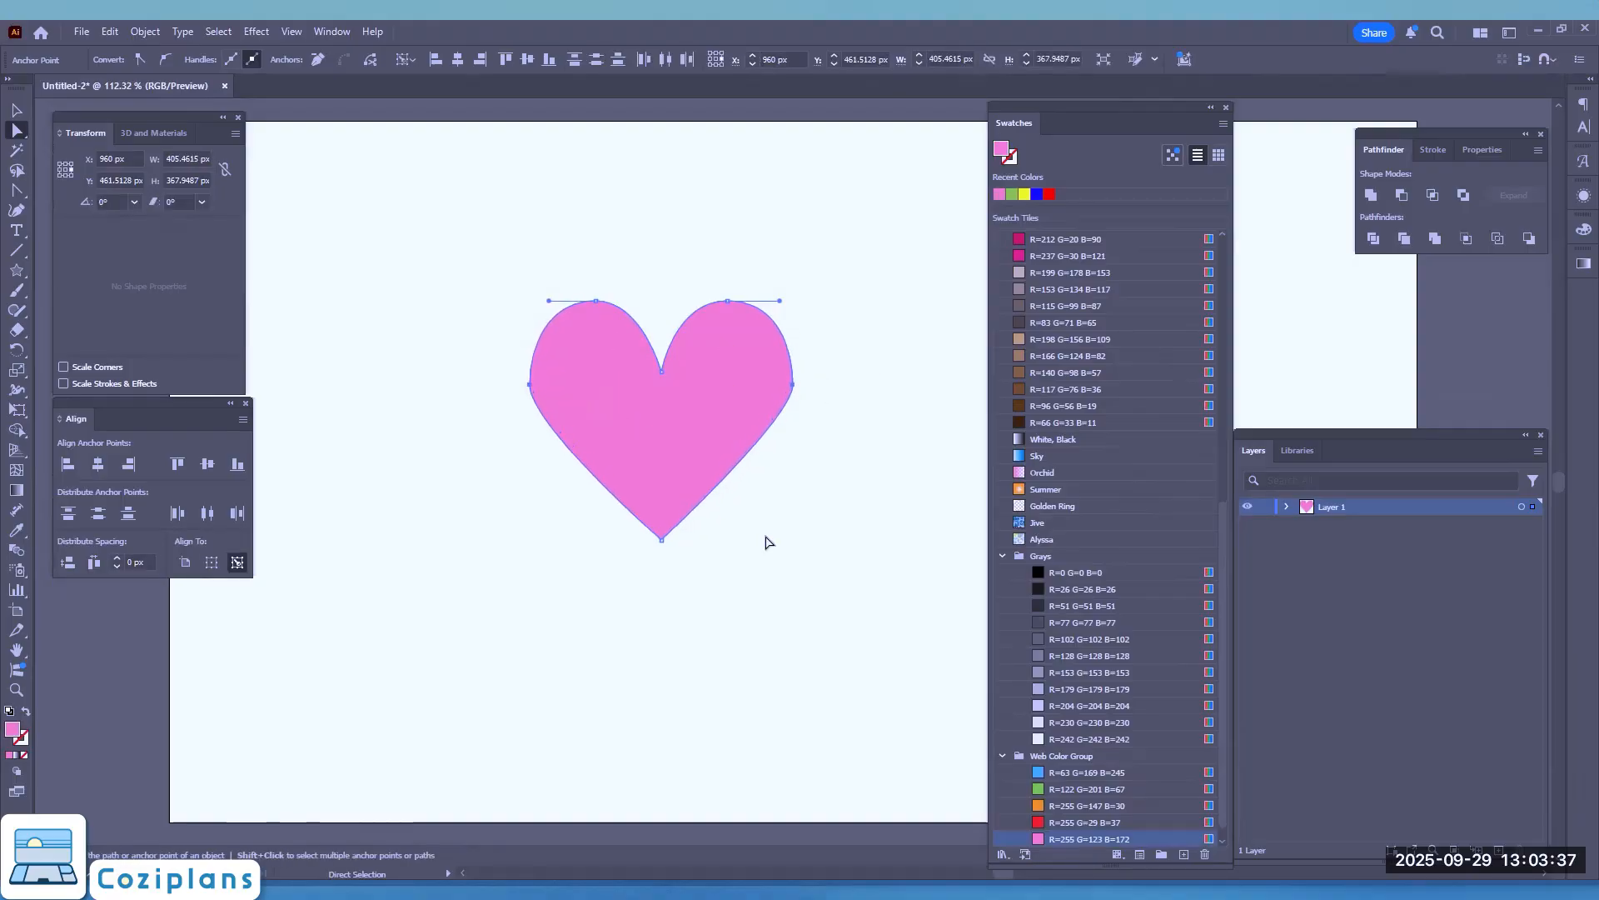
key("Down")
key("Down")
key("Down")
key("Down")
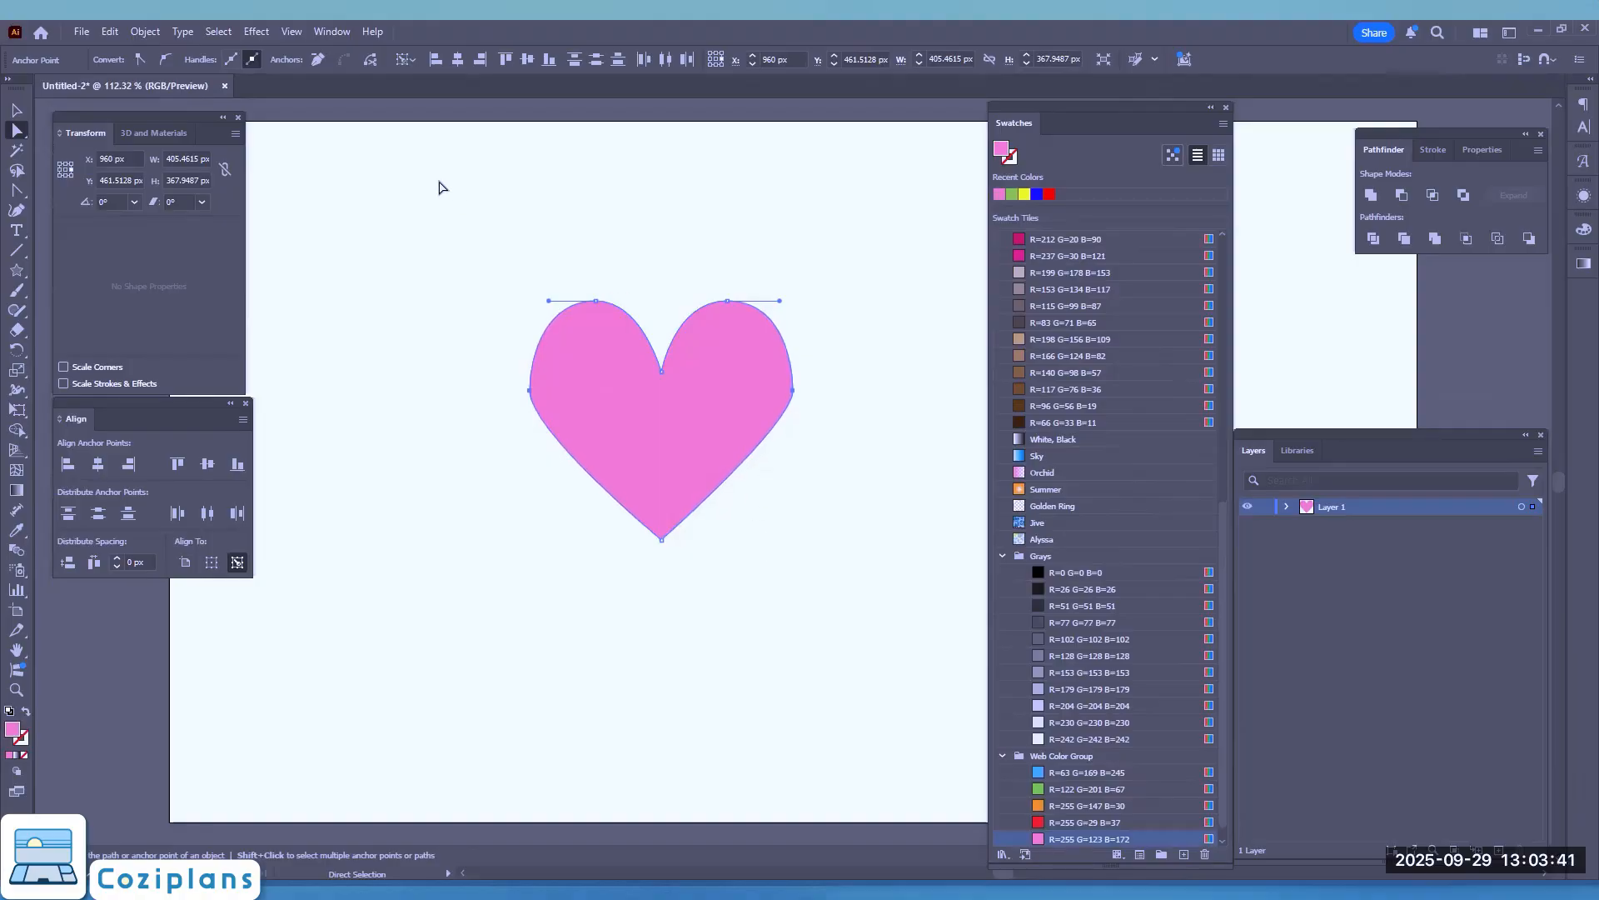
Step: Tilt the handles of both side anchor points outward at the upper ends with the Anchor Point tool to make the lobes fuller
key("shift+c")
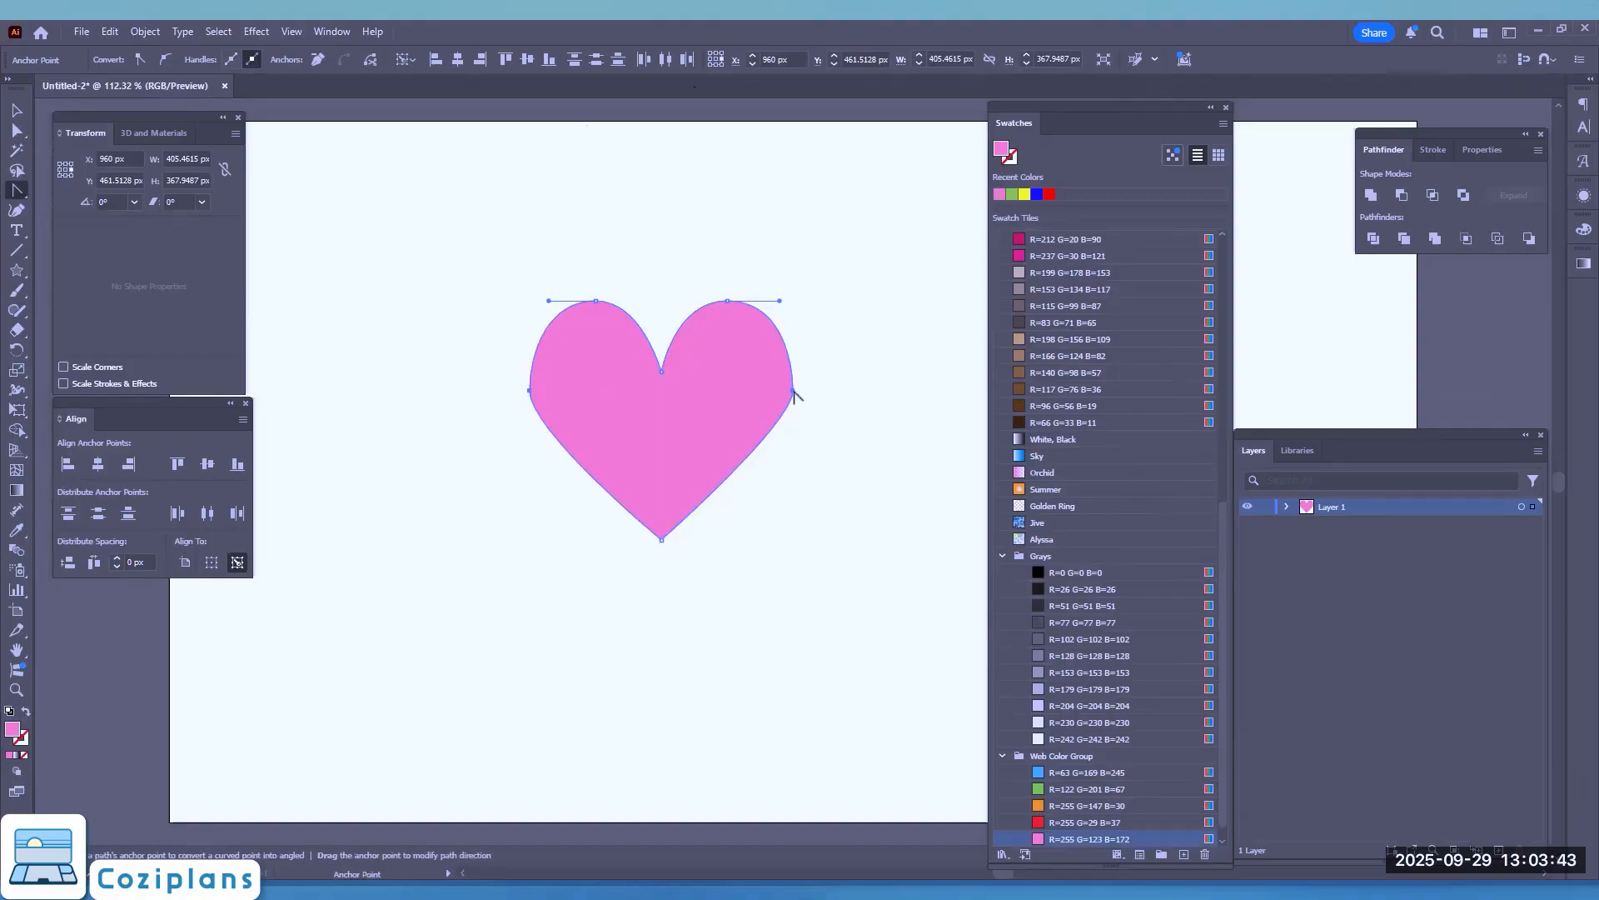
left_click_drag(792, 390, 780, 434)
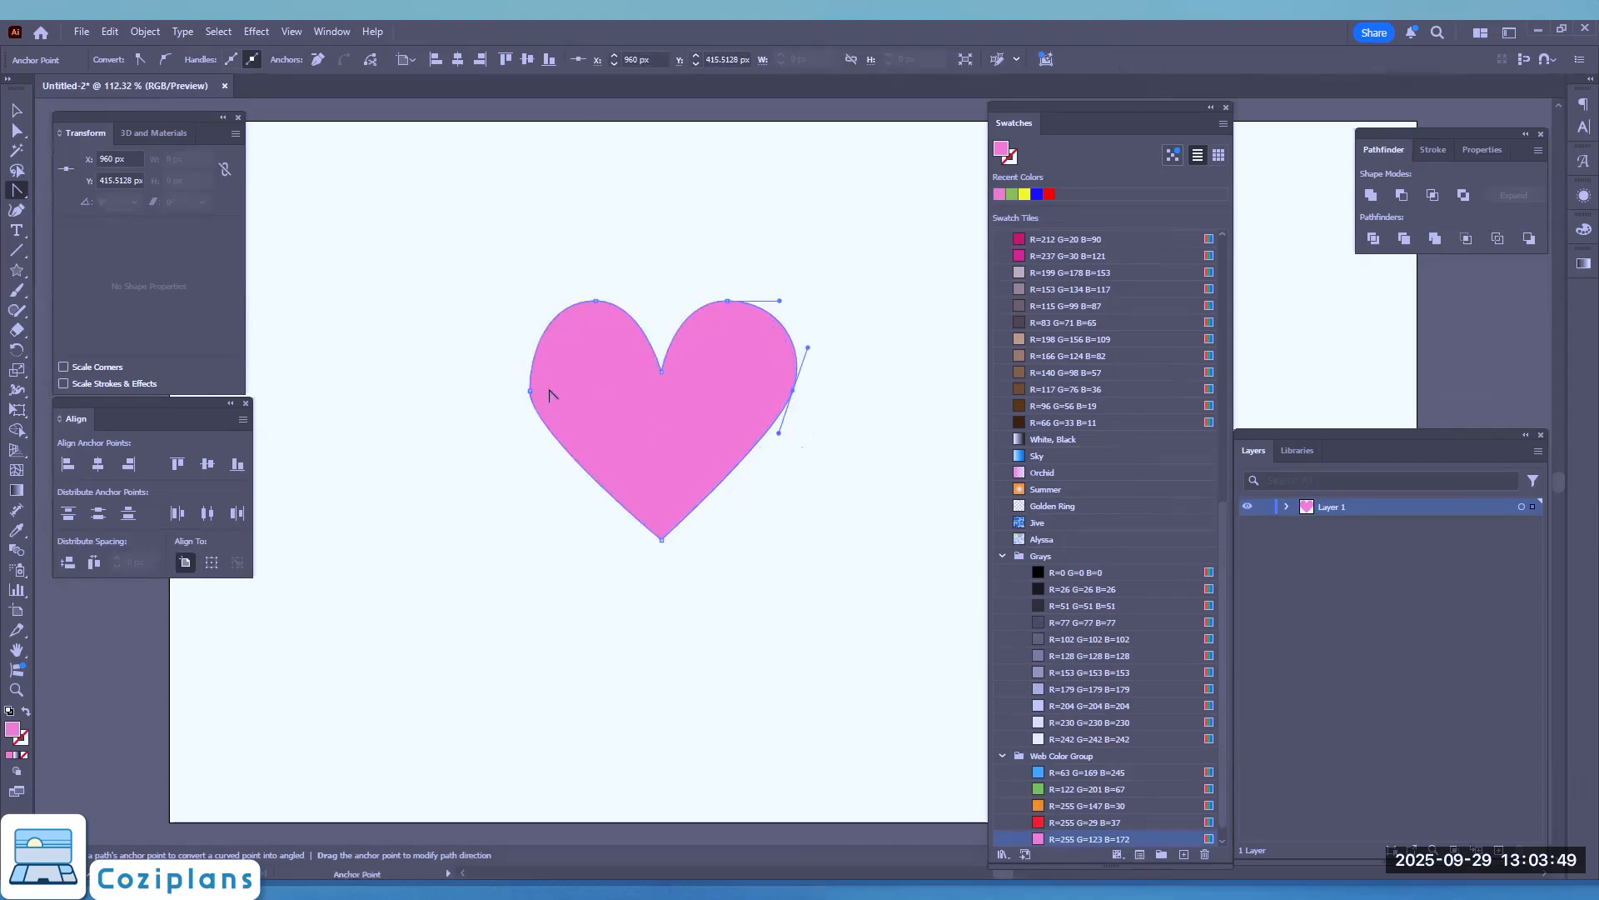
left_click_drag(528, 391, 512, 339)
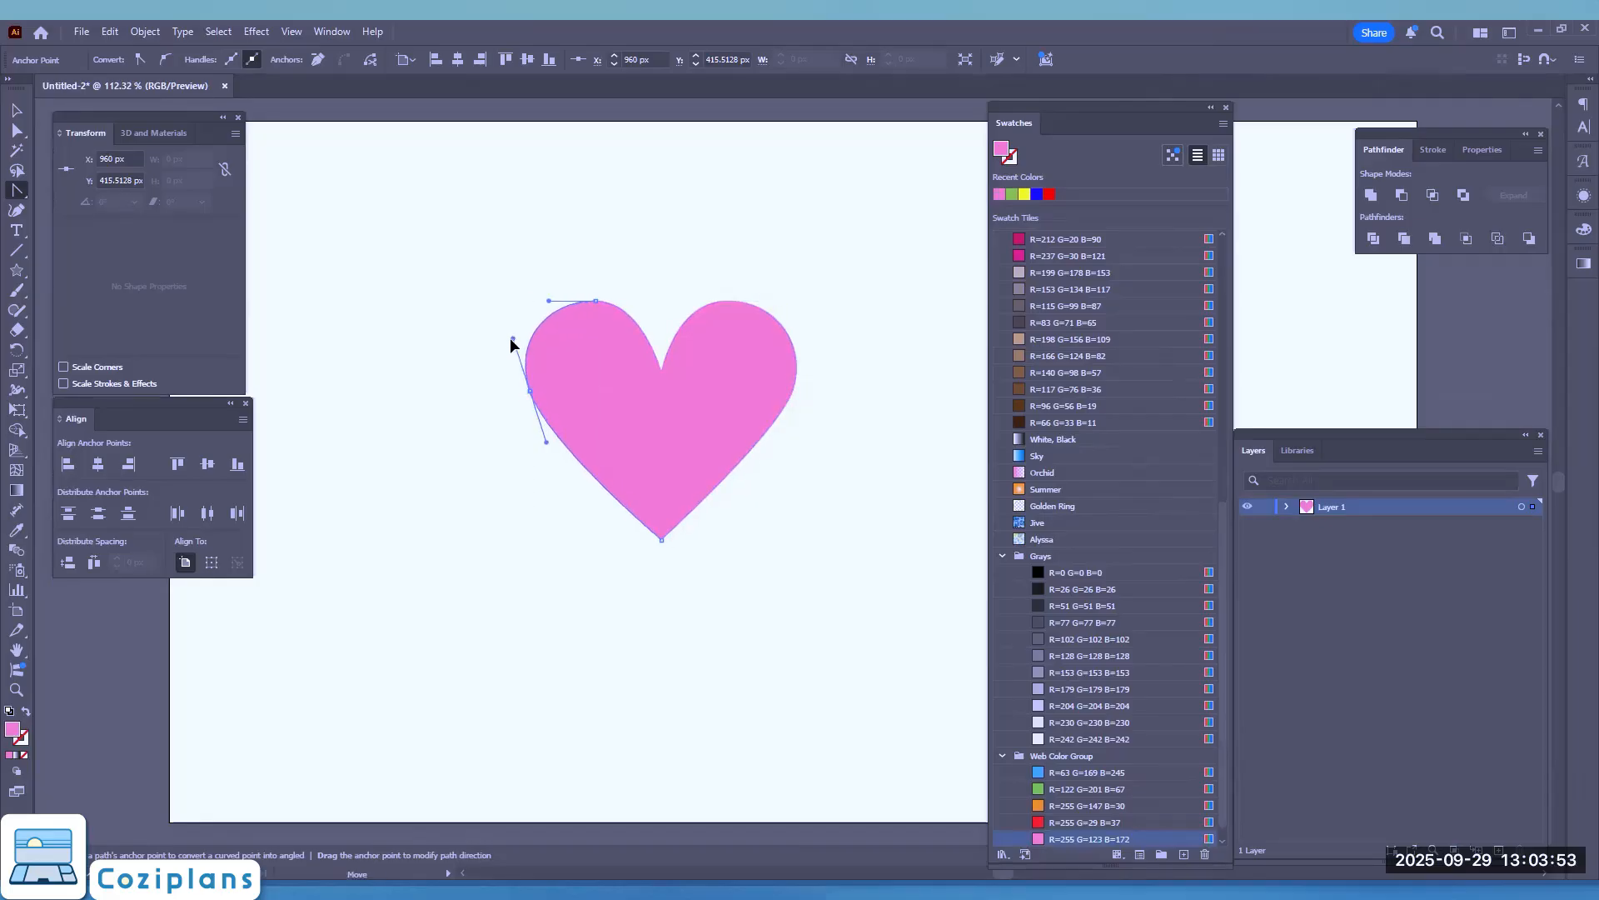